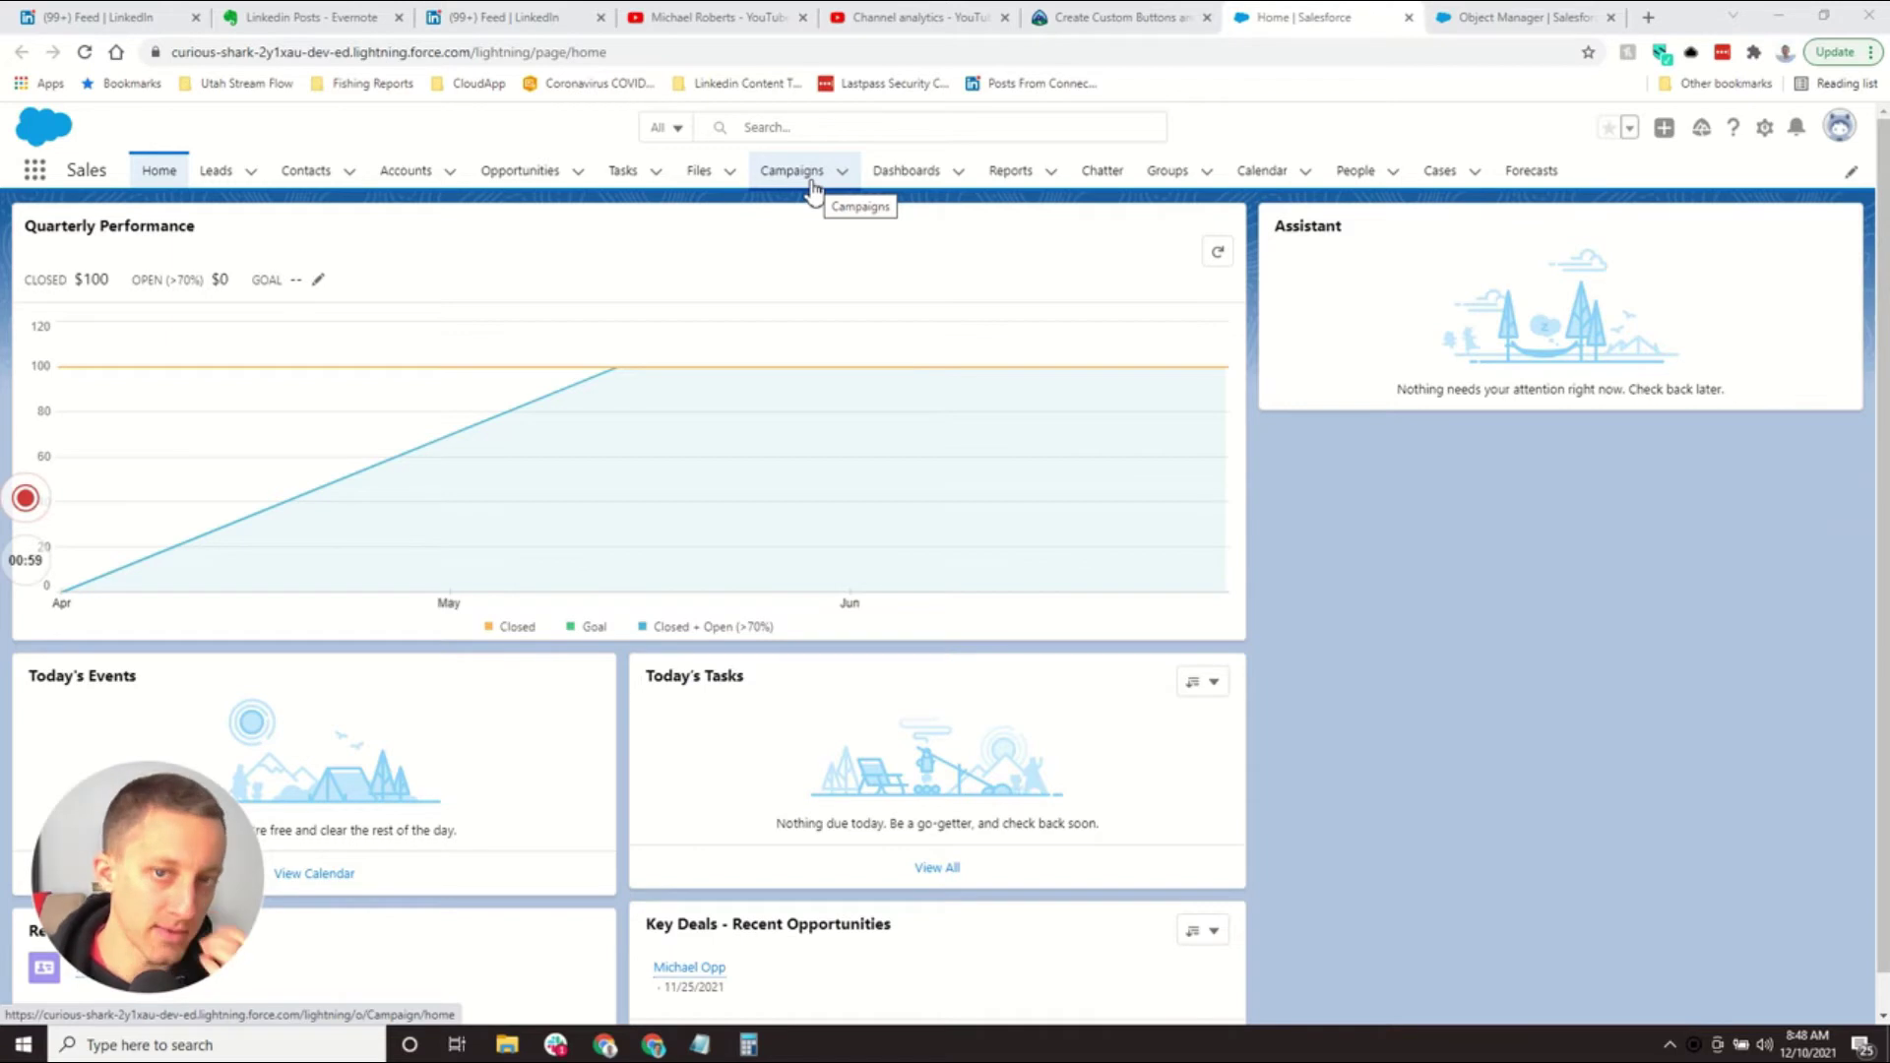
Step: Open the contact from Recently Viewed Contacts and view its Details, including phone, email and owner
click(308, 177)
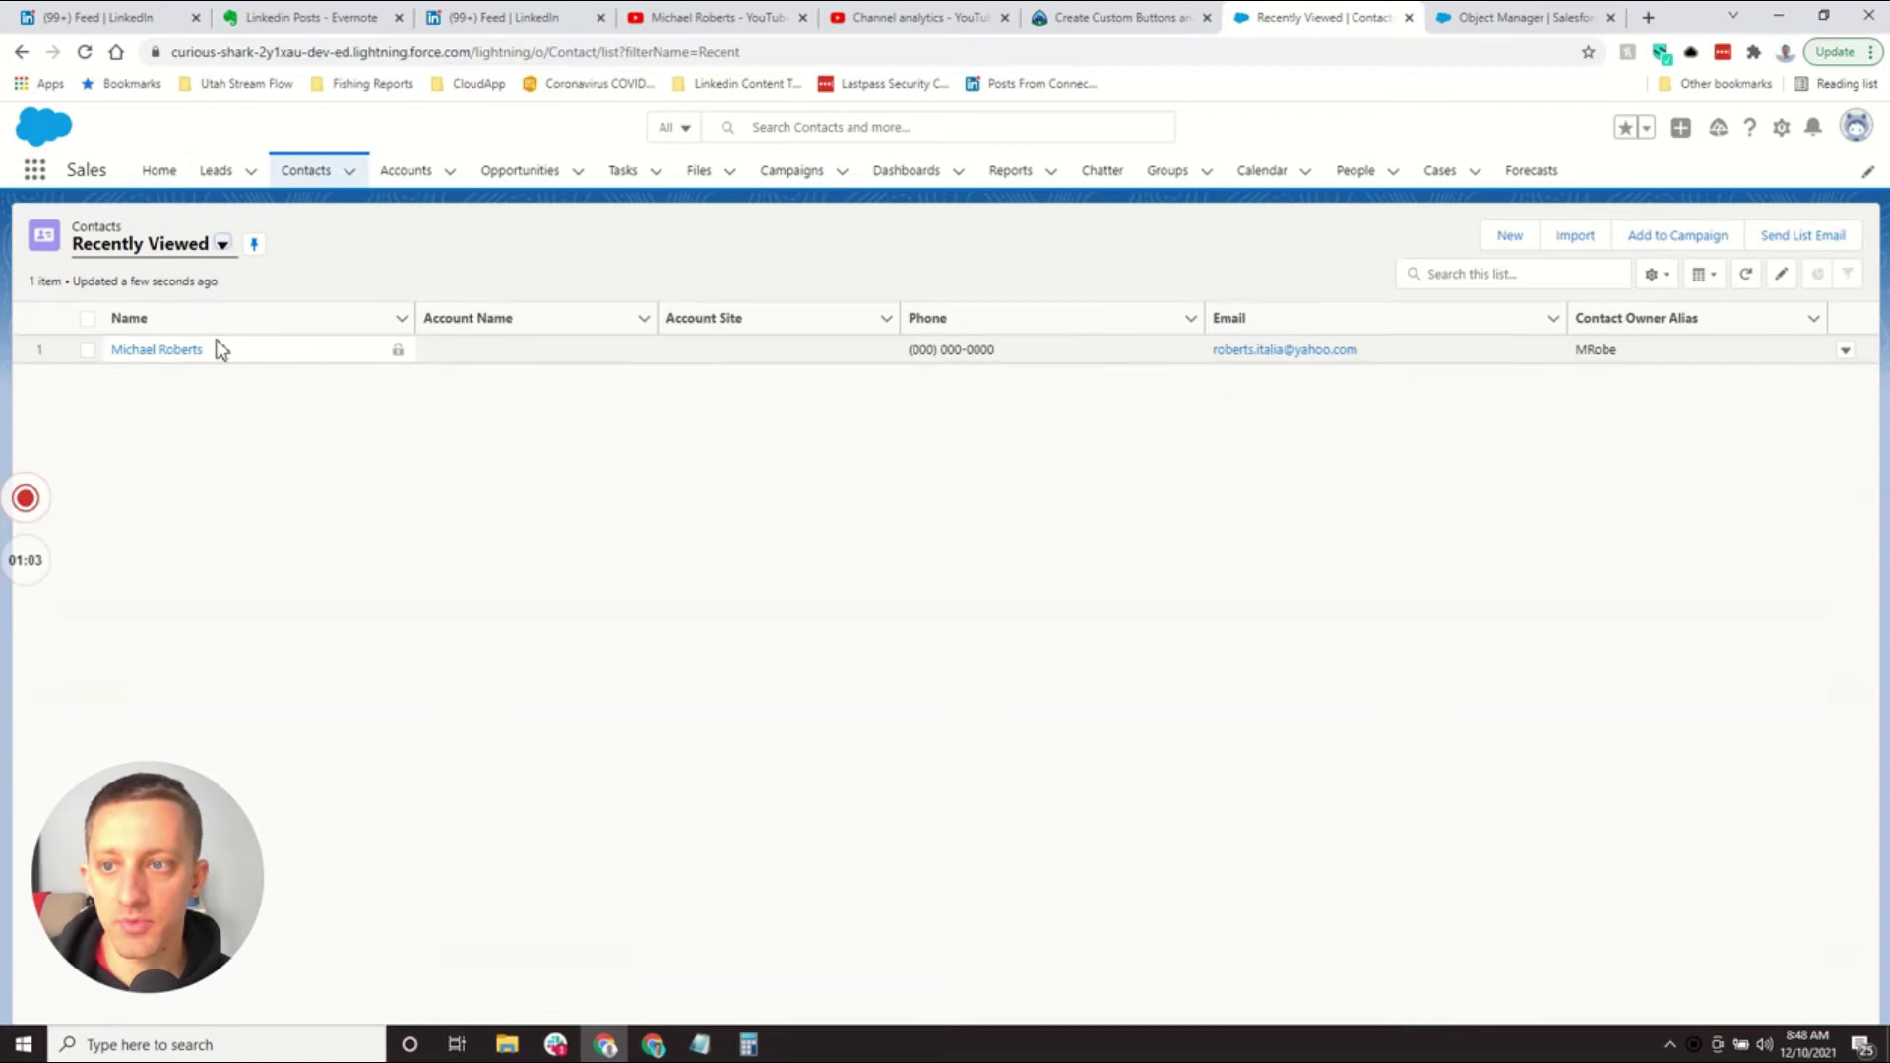
click(192, 356)
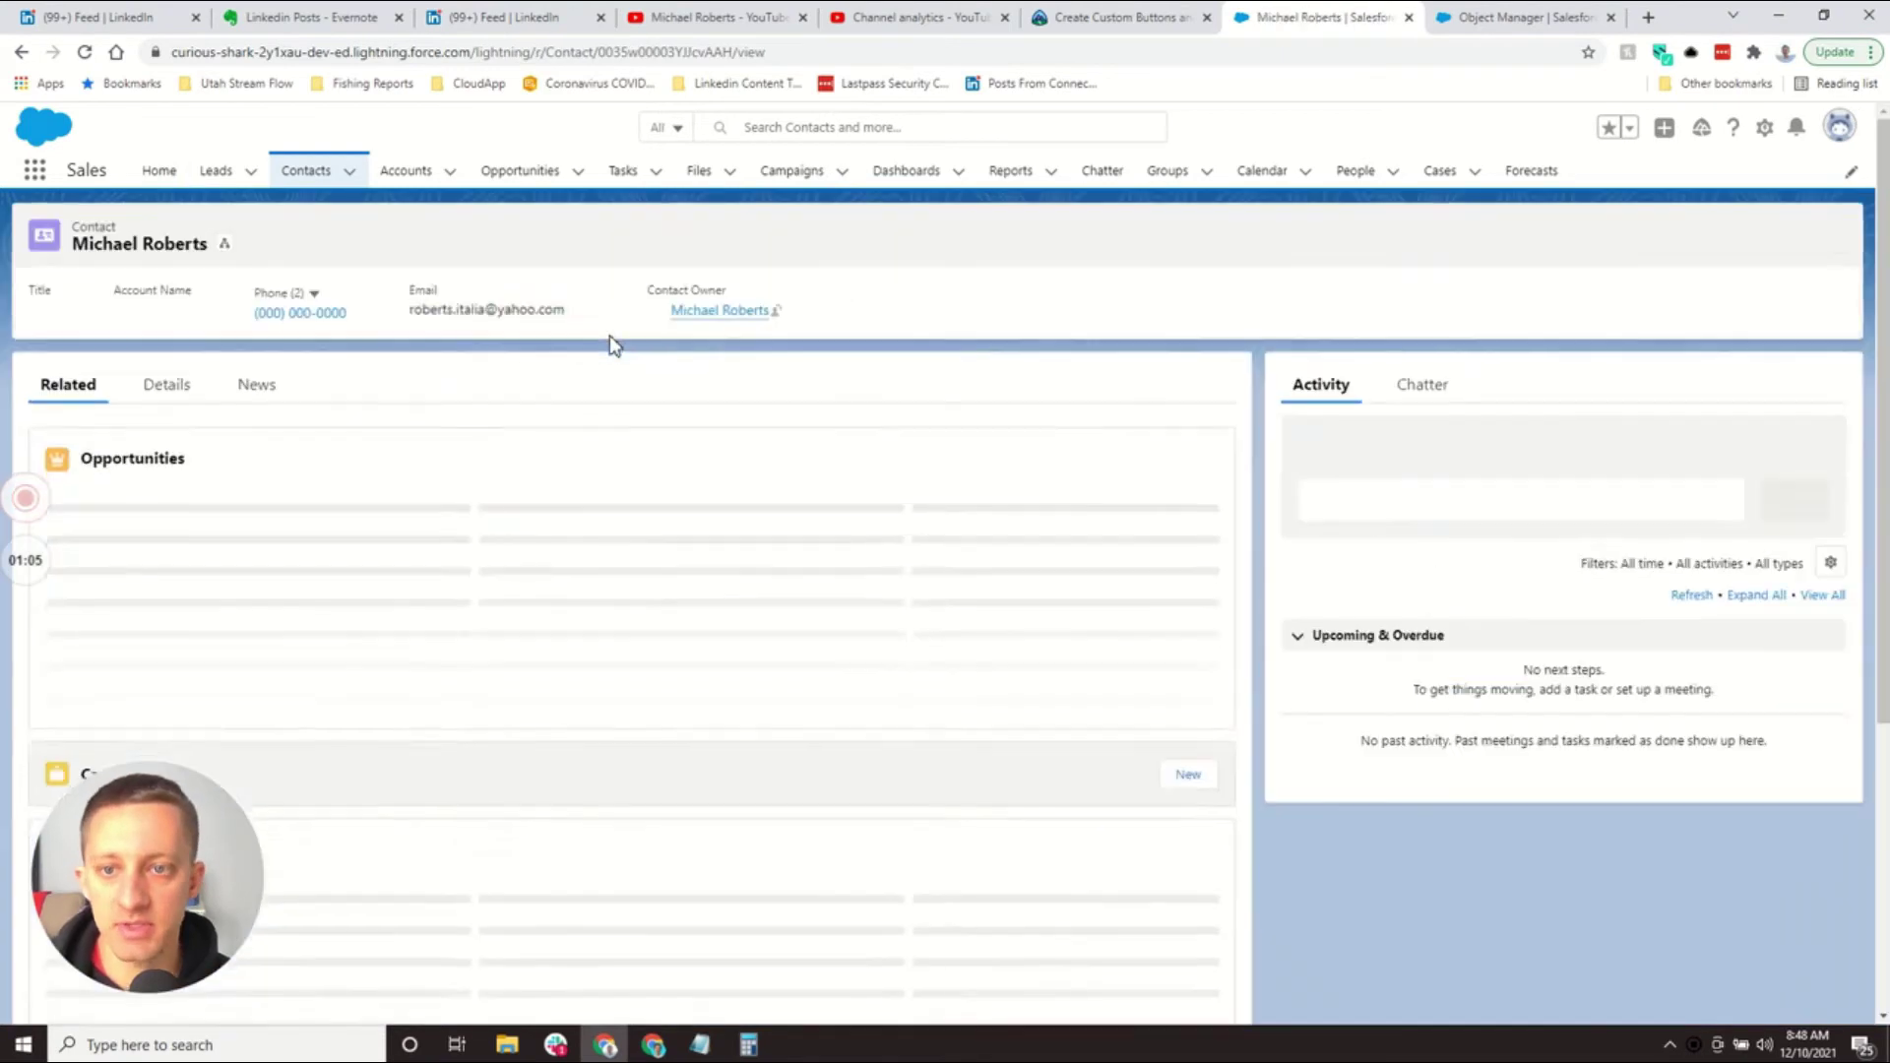
click(157, 389)
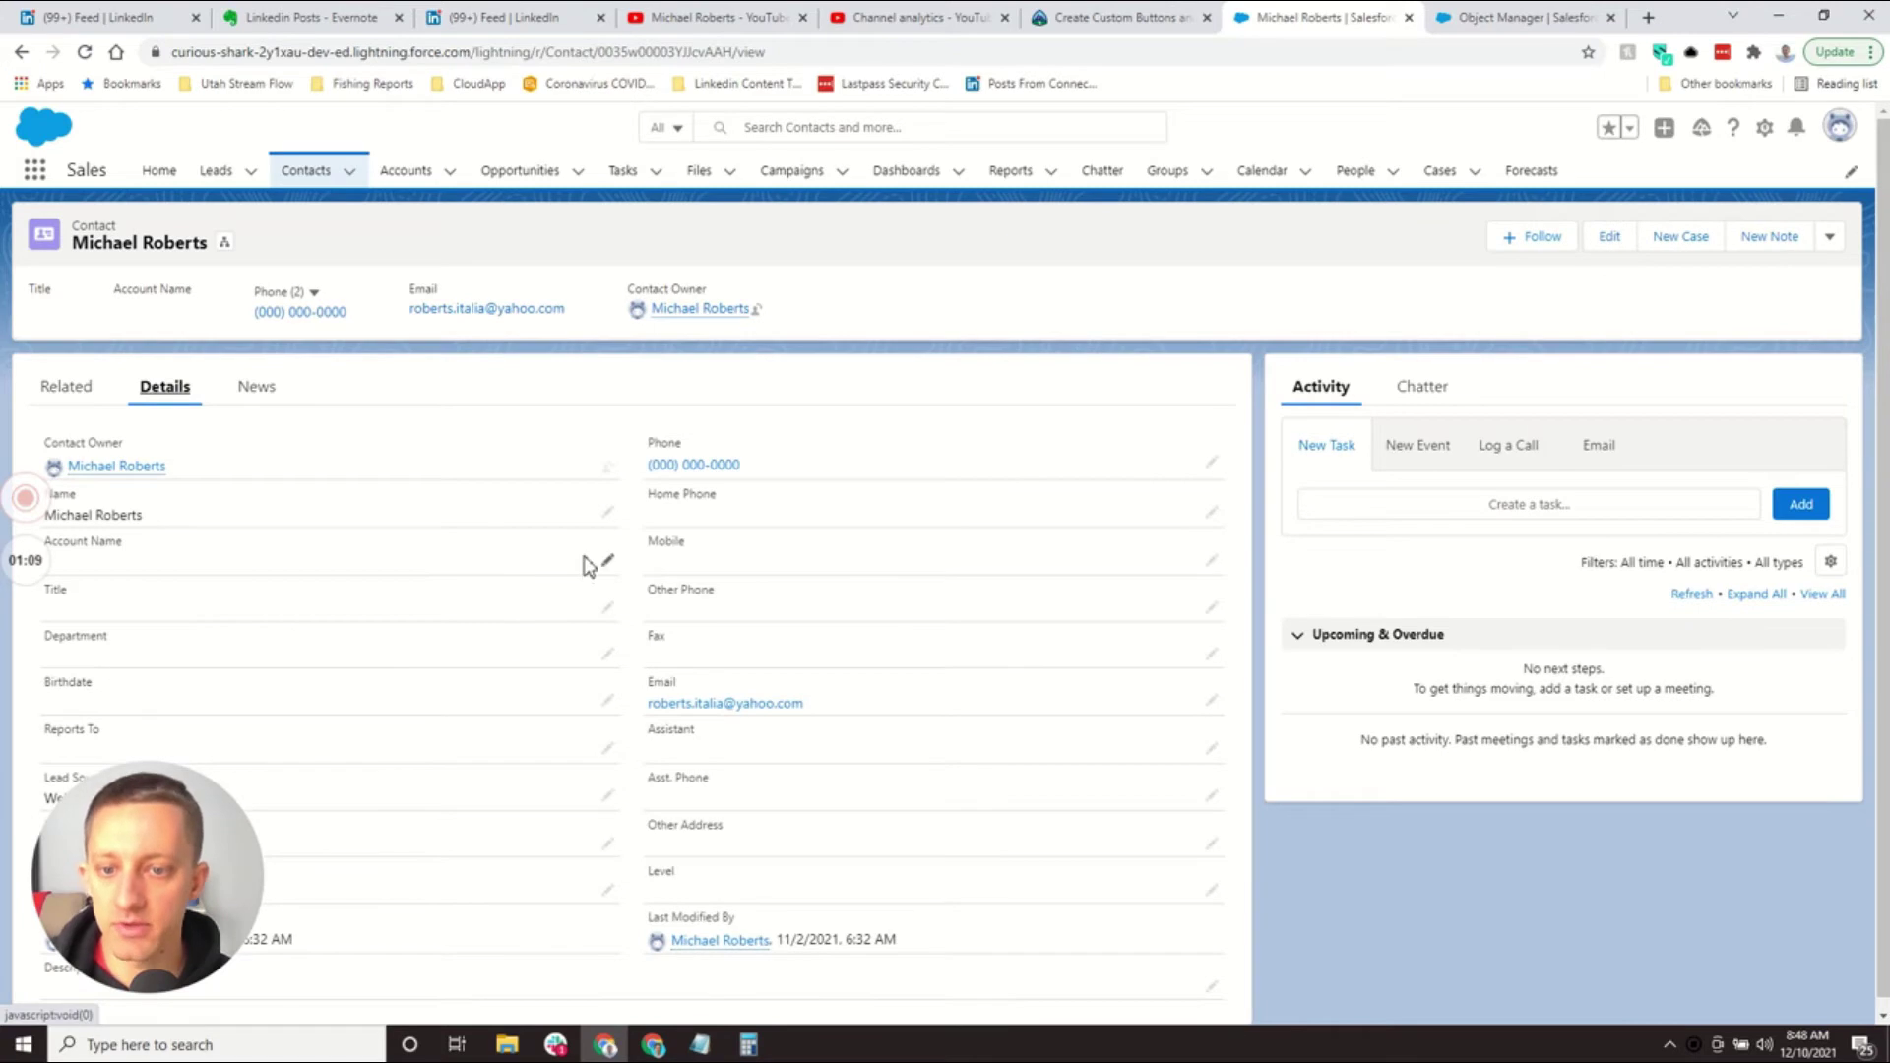
scroll(586, 561, down, 1)
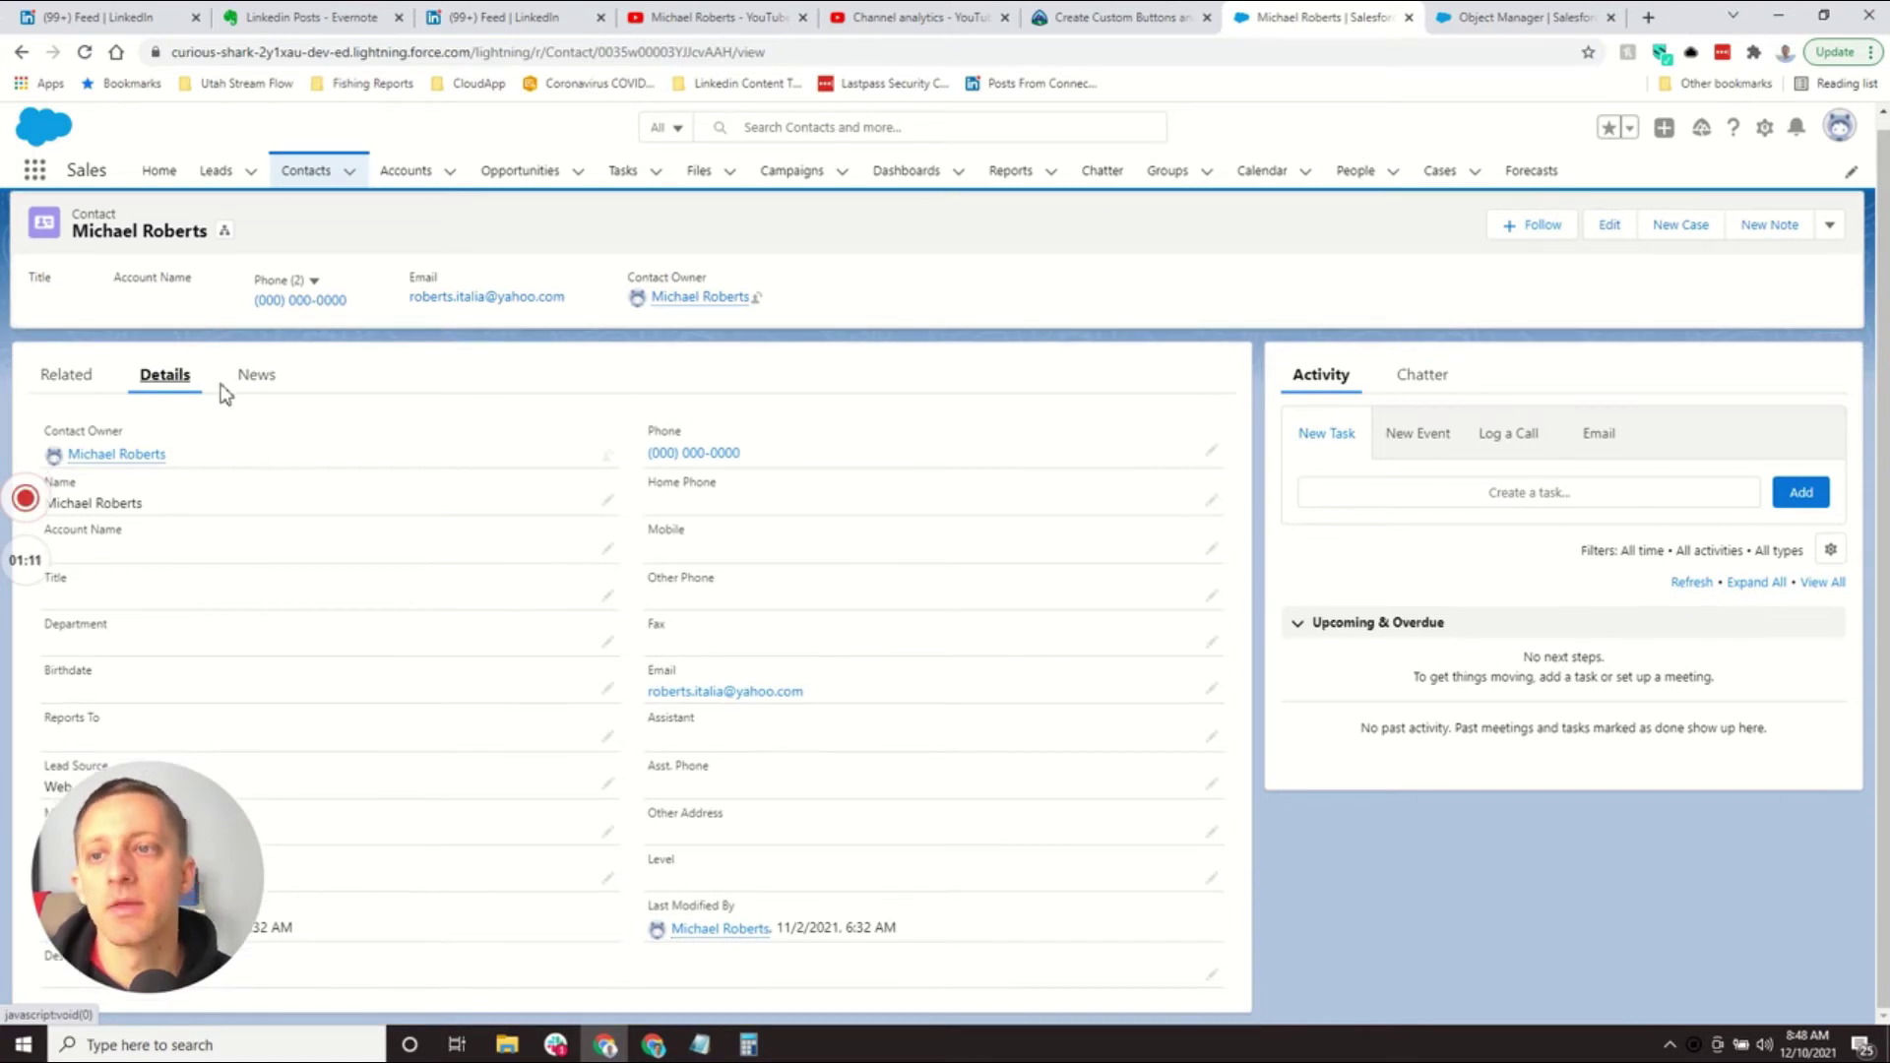
scroll(225, 400, up, 1)
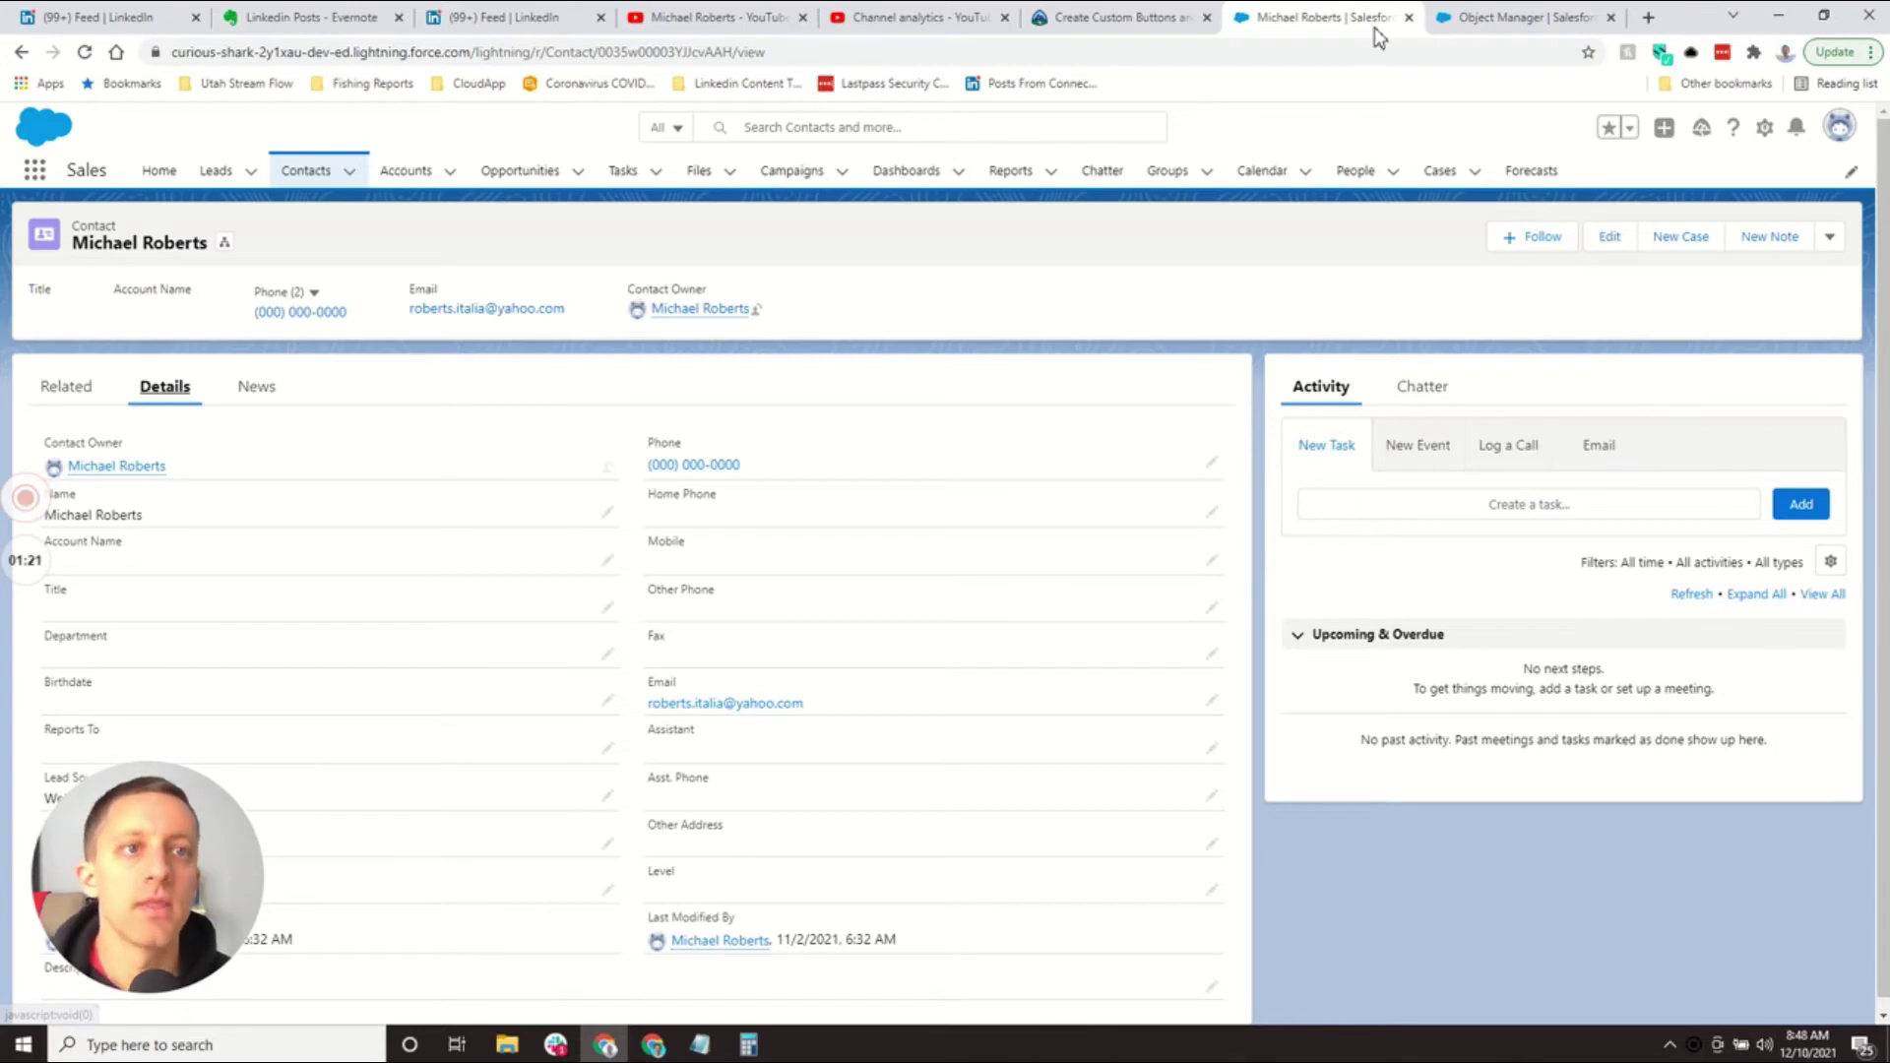
Step: Open Setup in a new tab from the gear menu and close the old Object Manager tab
click(1467, 29)
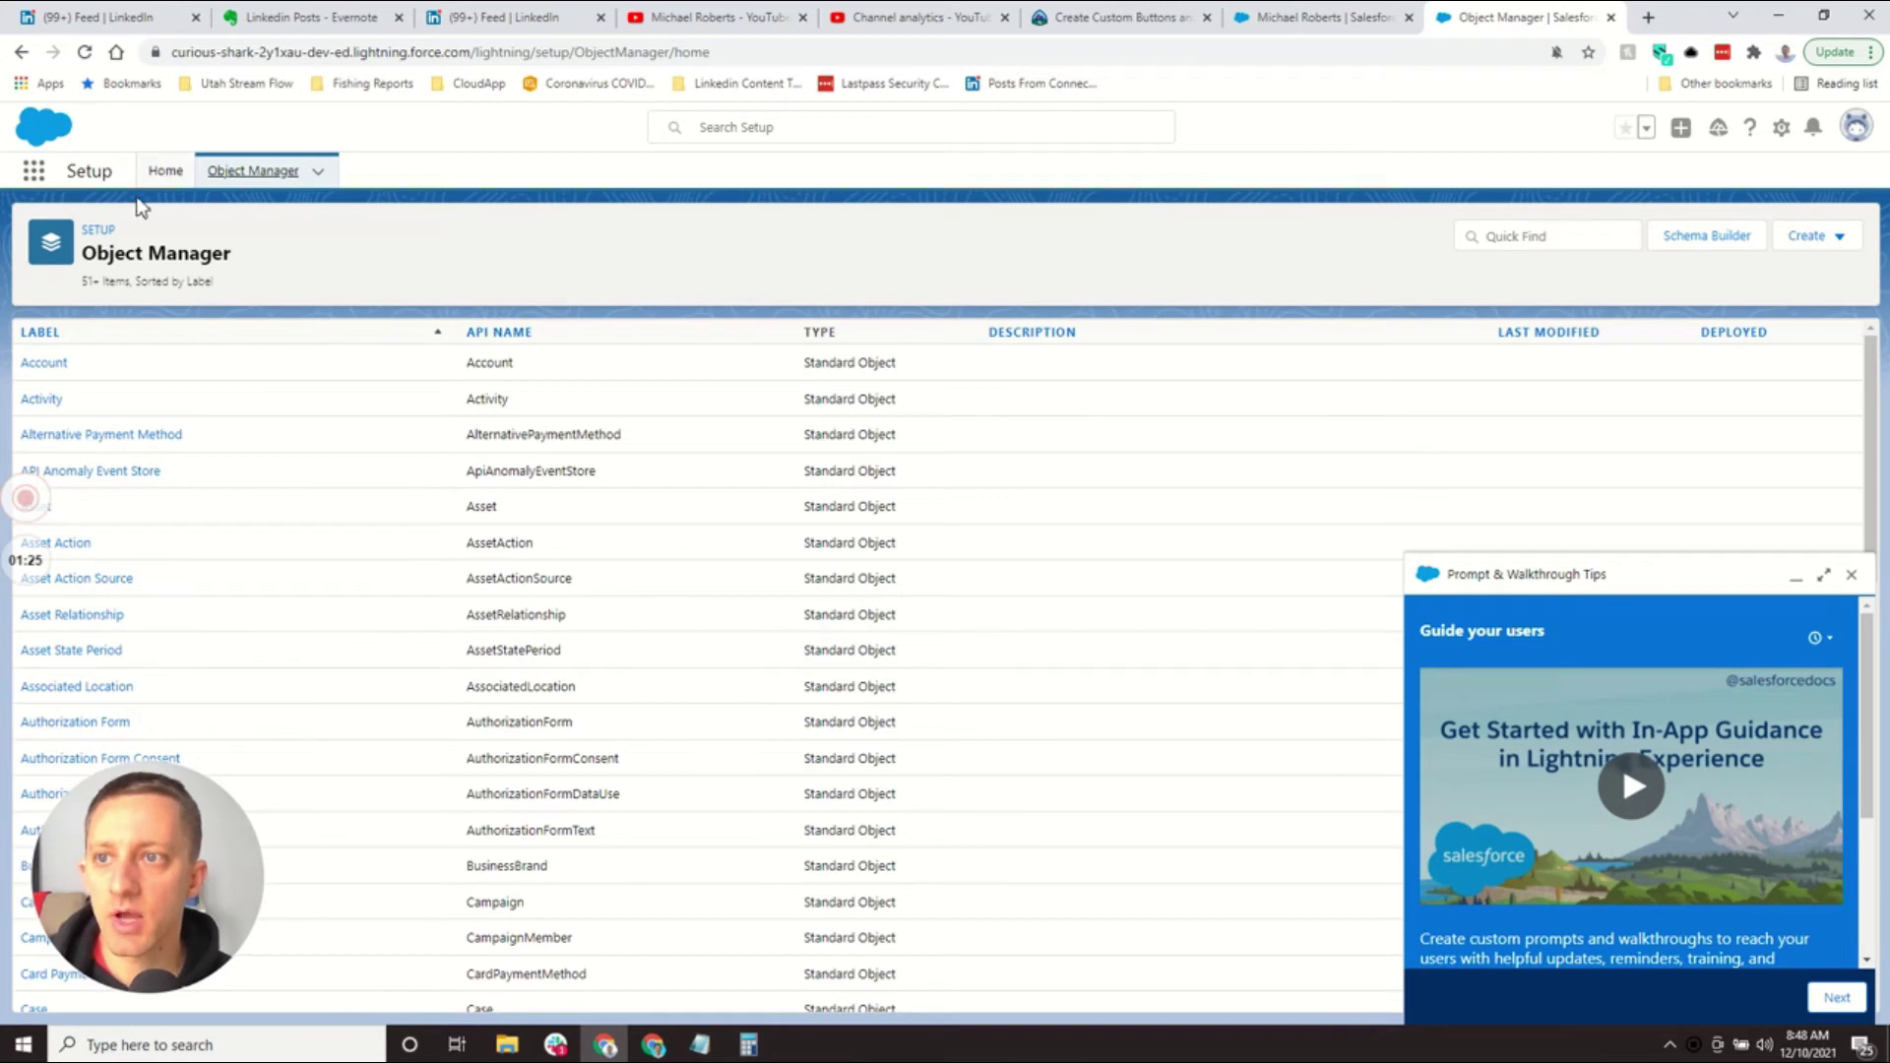
click(1343, 27)
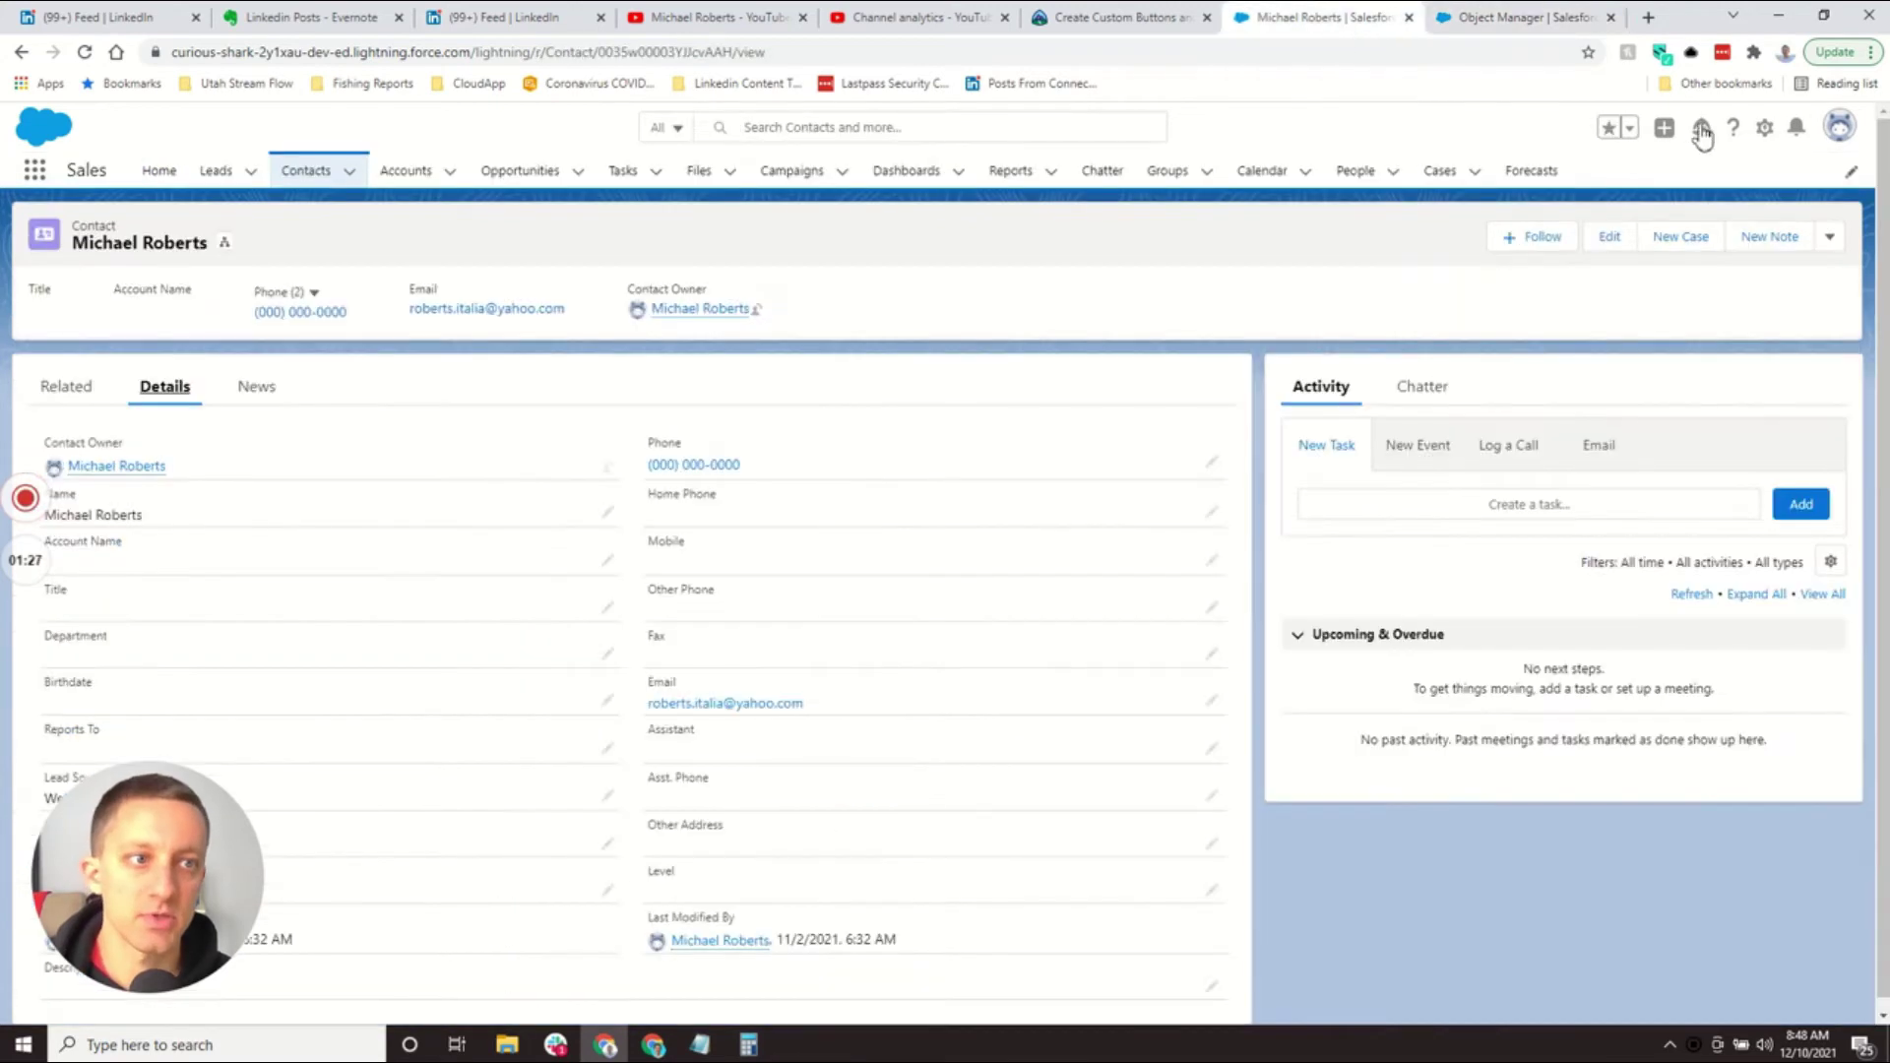
click(1766, 130)
click(1681, 182)
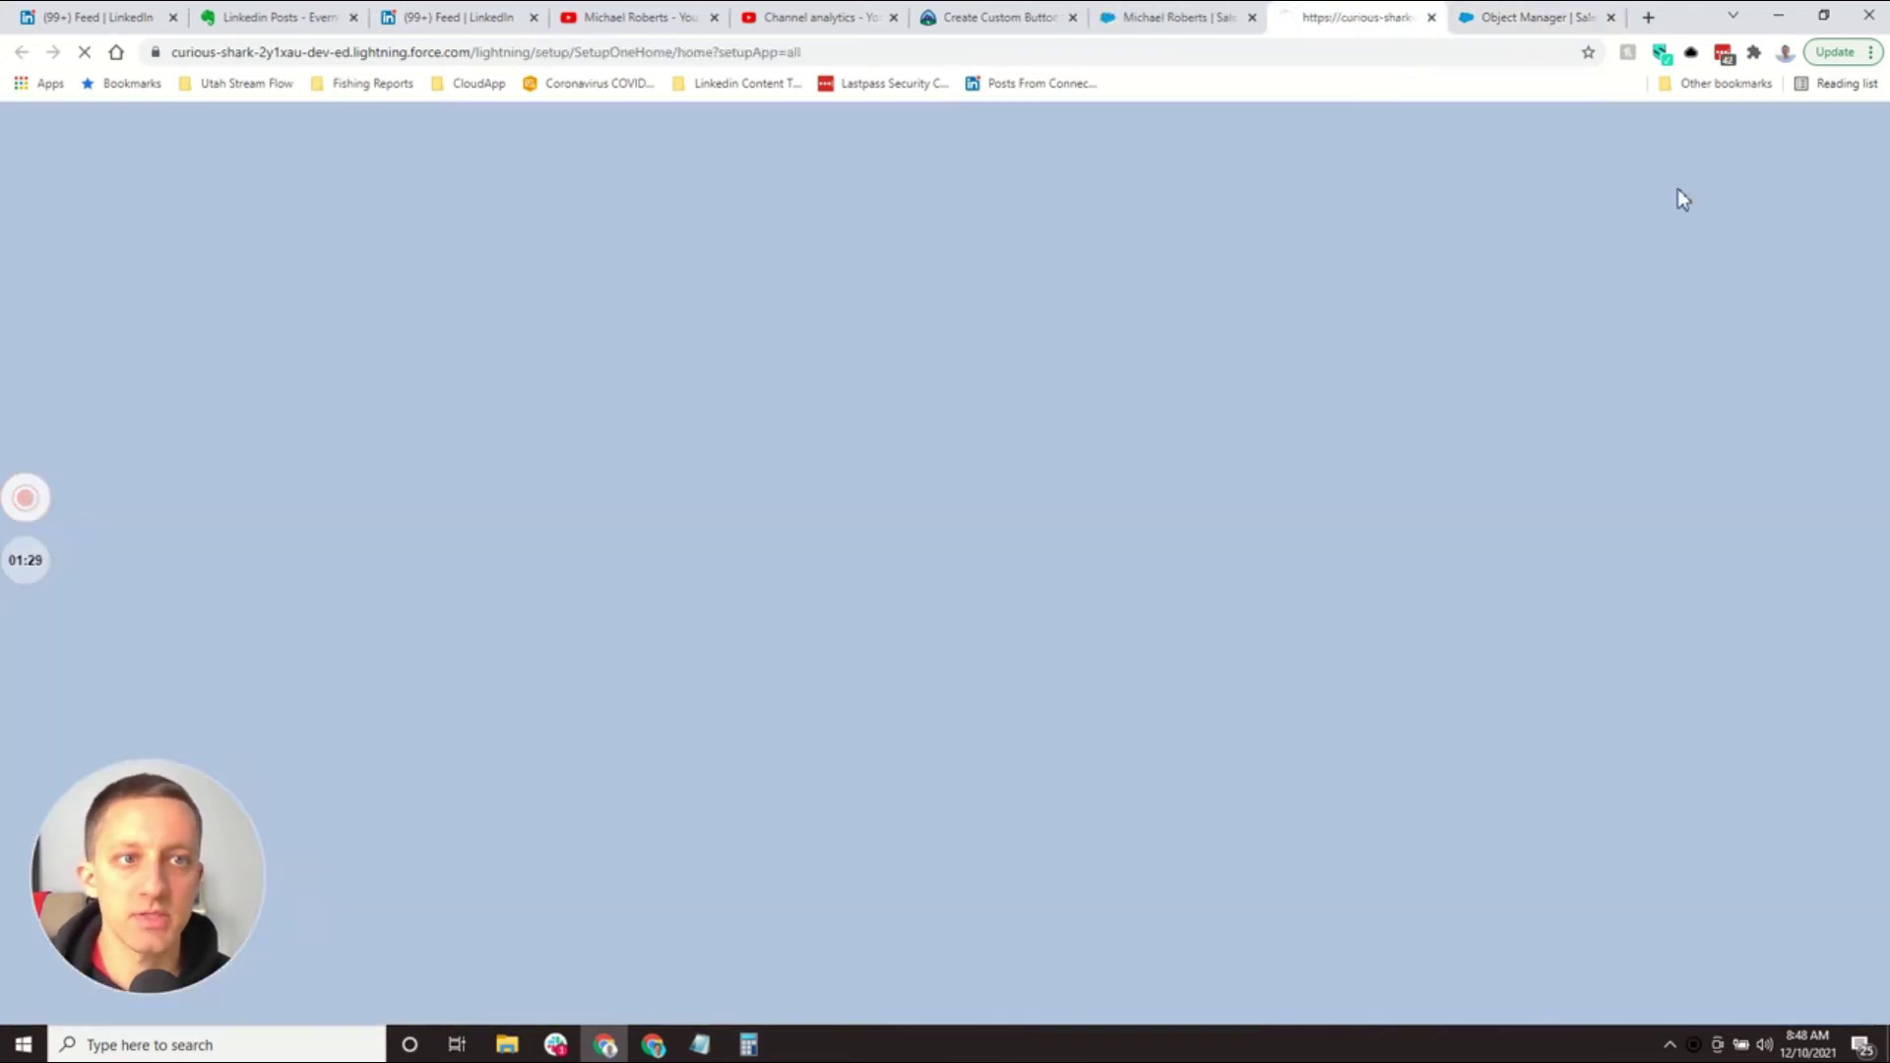
click(1611, 17)
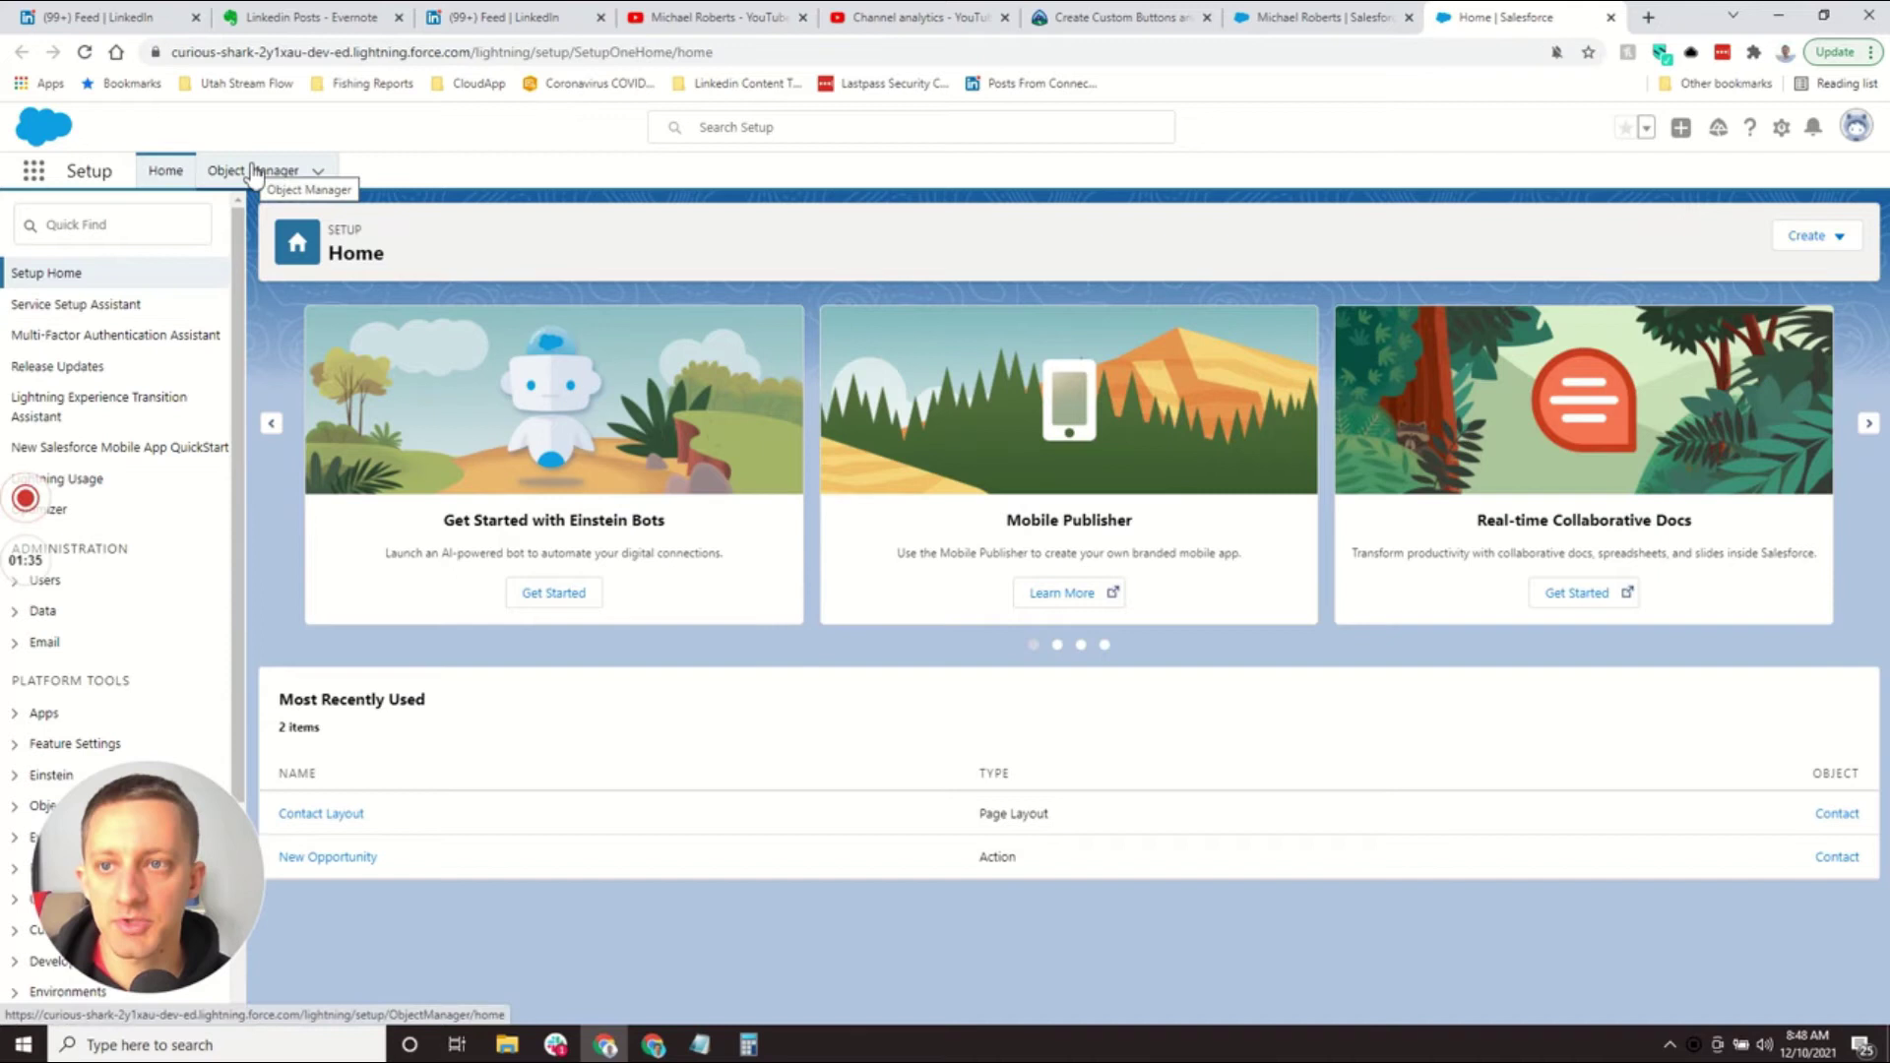
Step: Search Quick Find for 'object' and open Object Manager
click(164, 229)
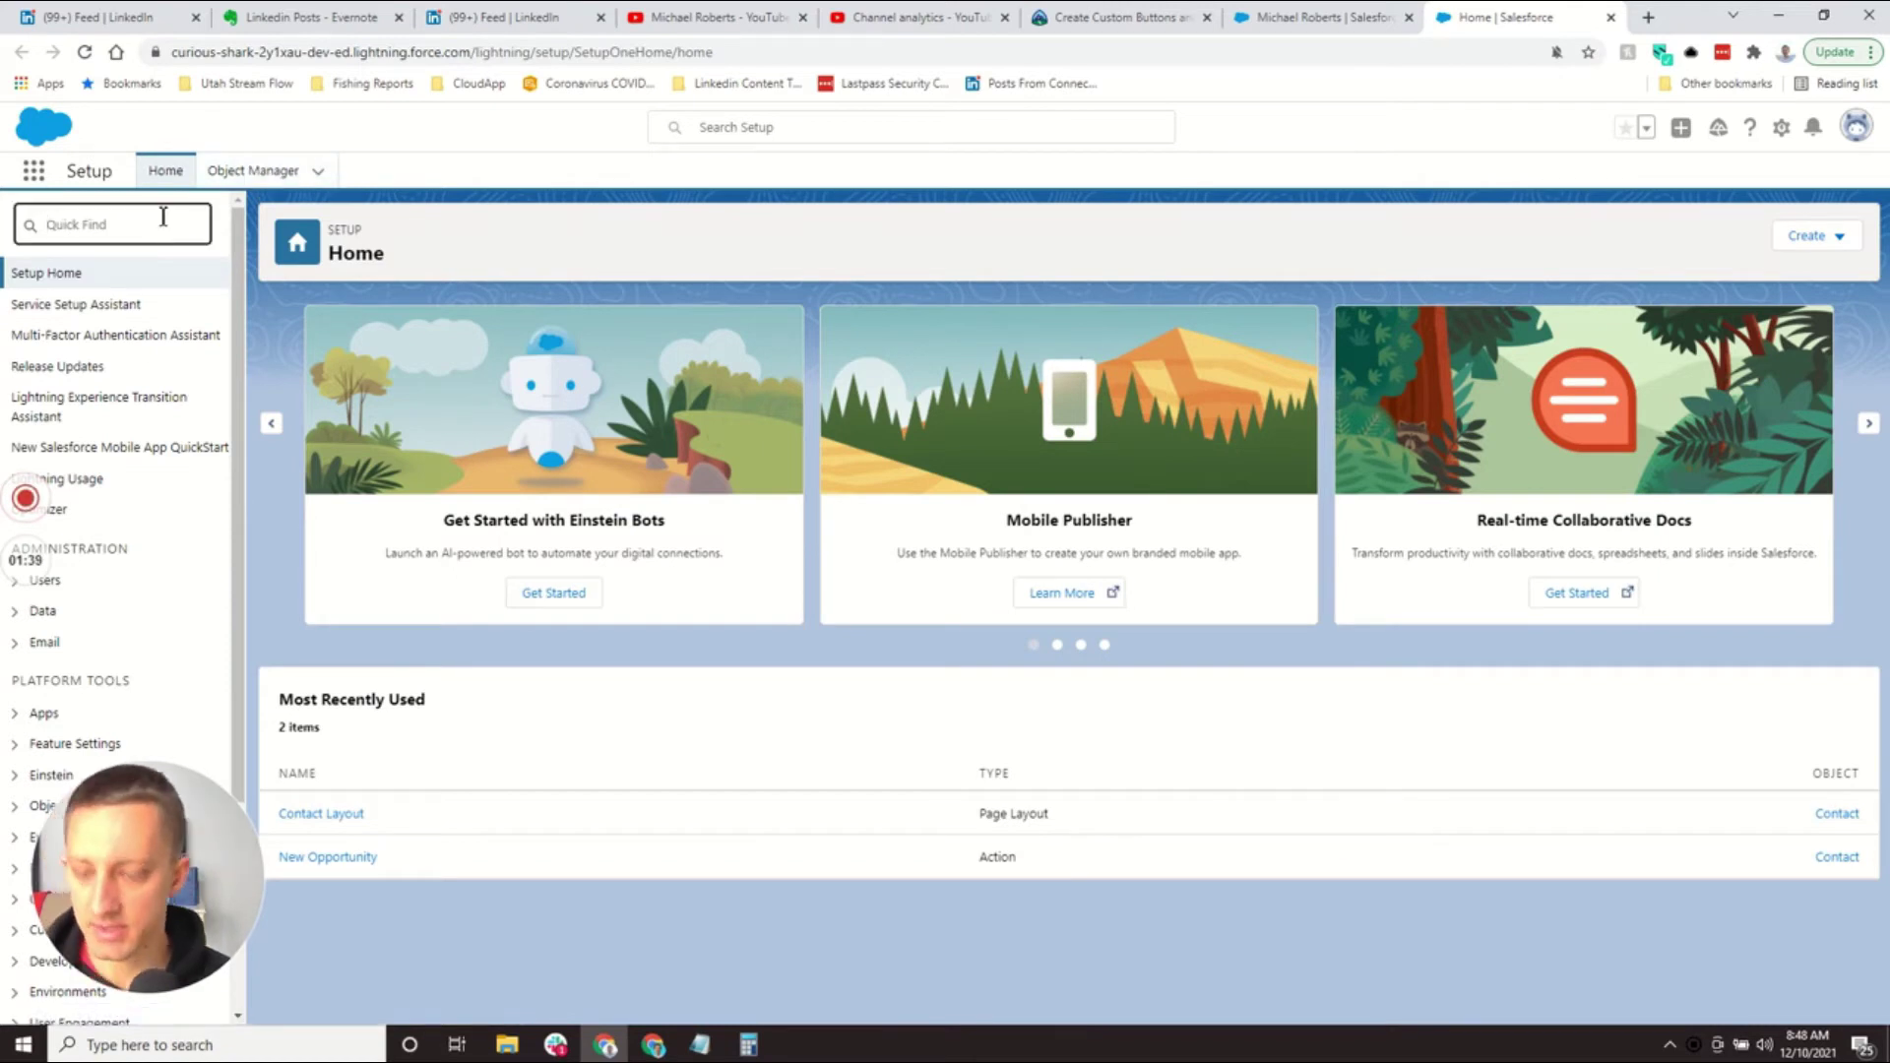
text(object)
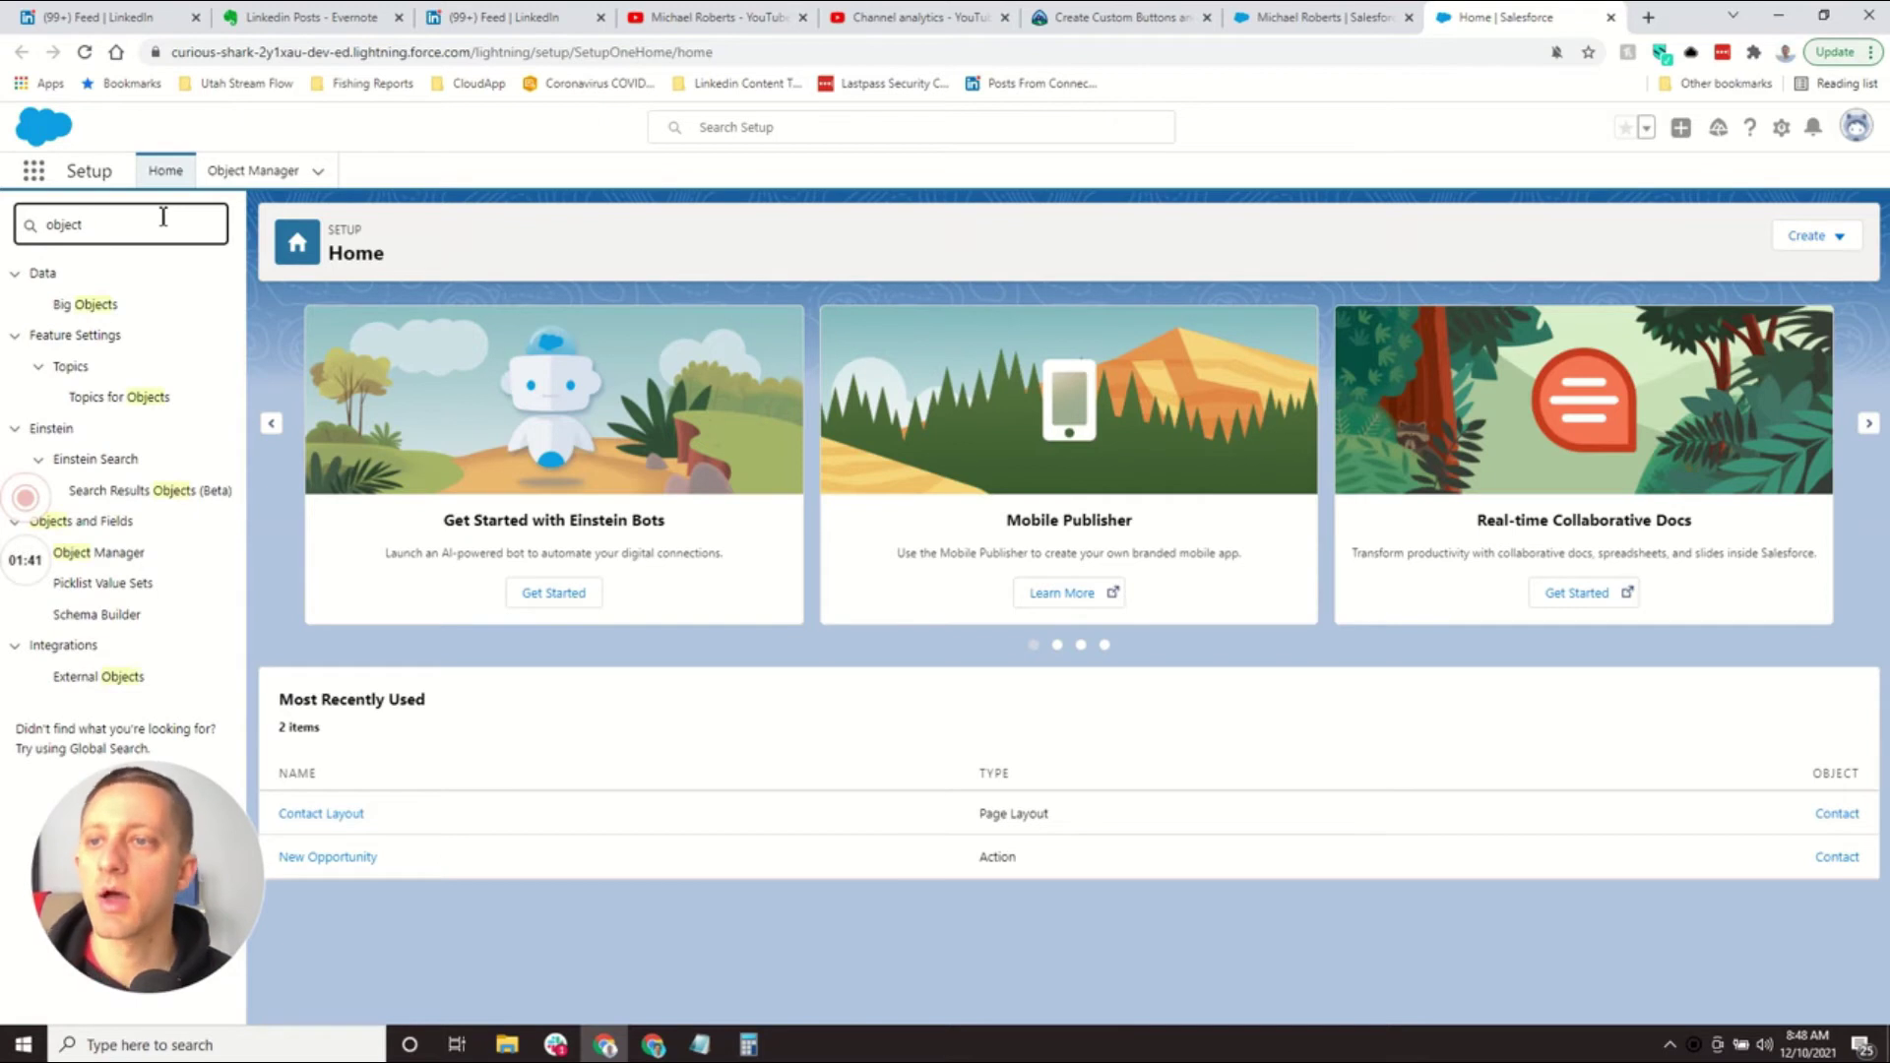
click(106, 556)
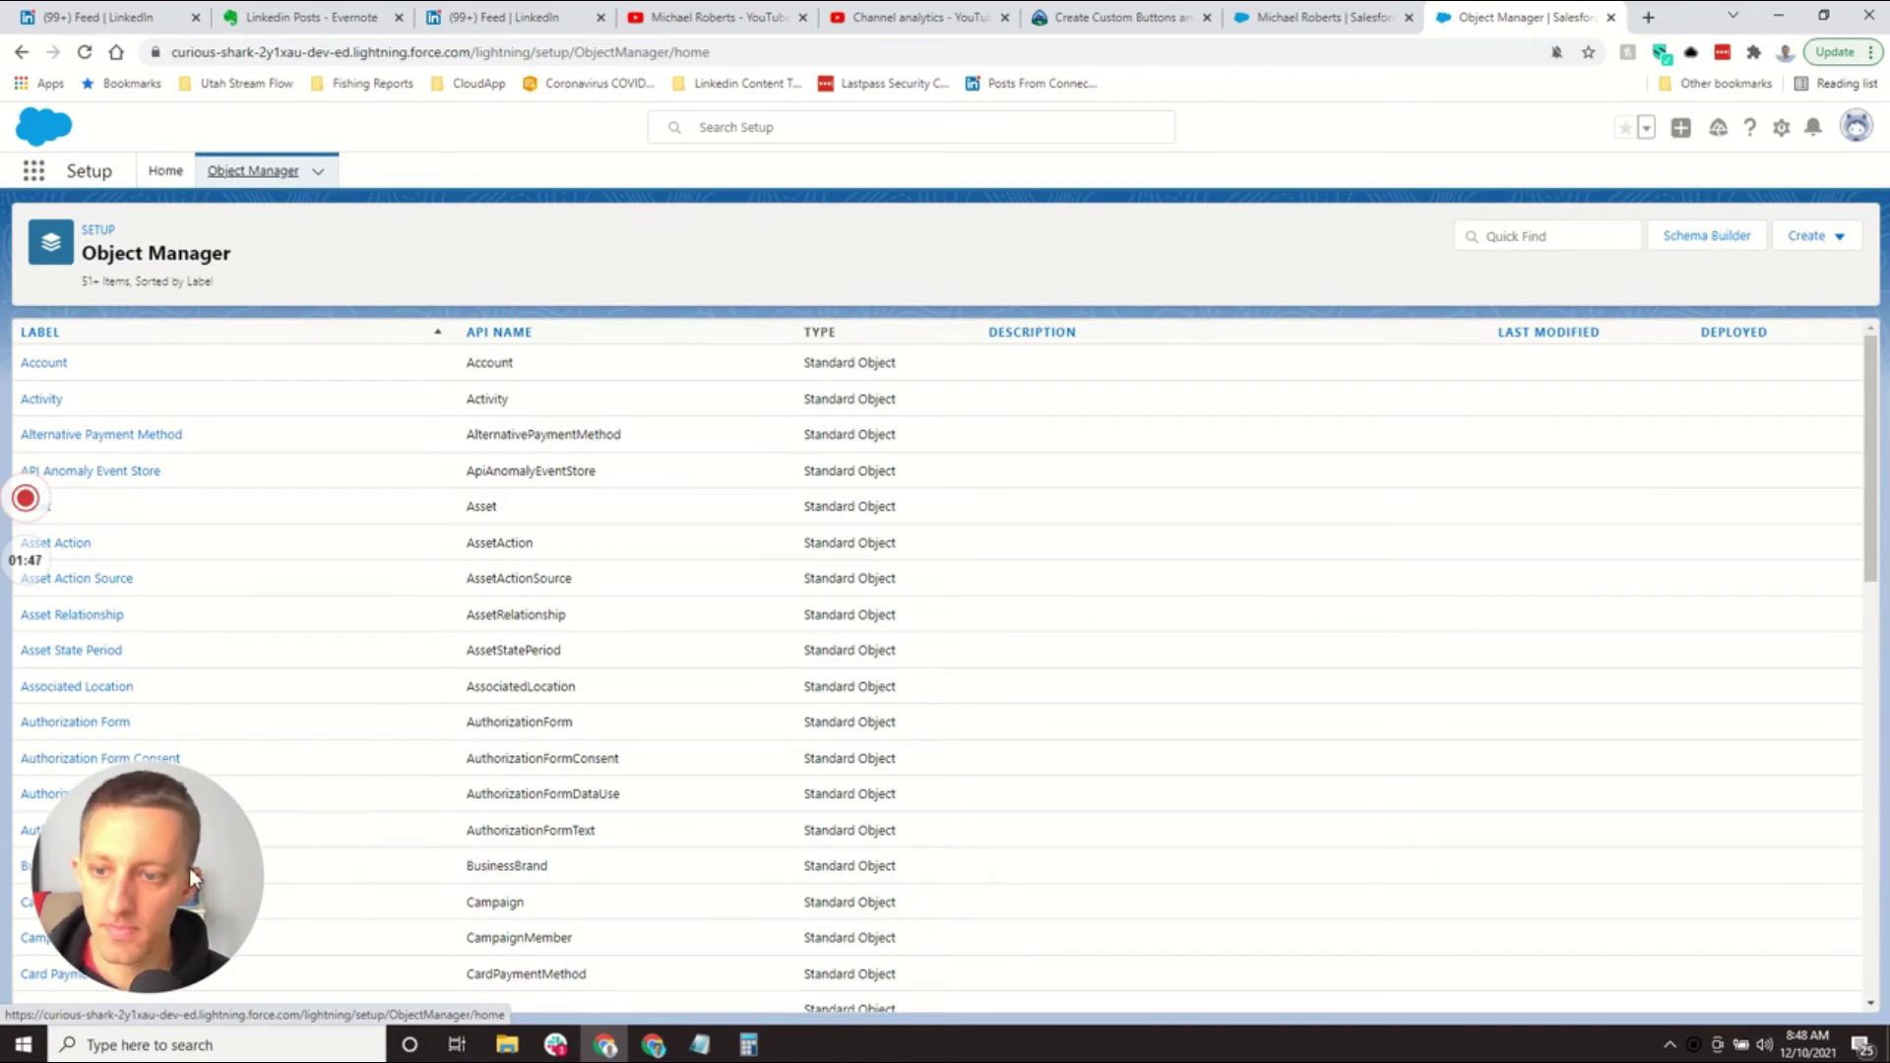
drag(194, 854, 1734, 844)
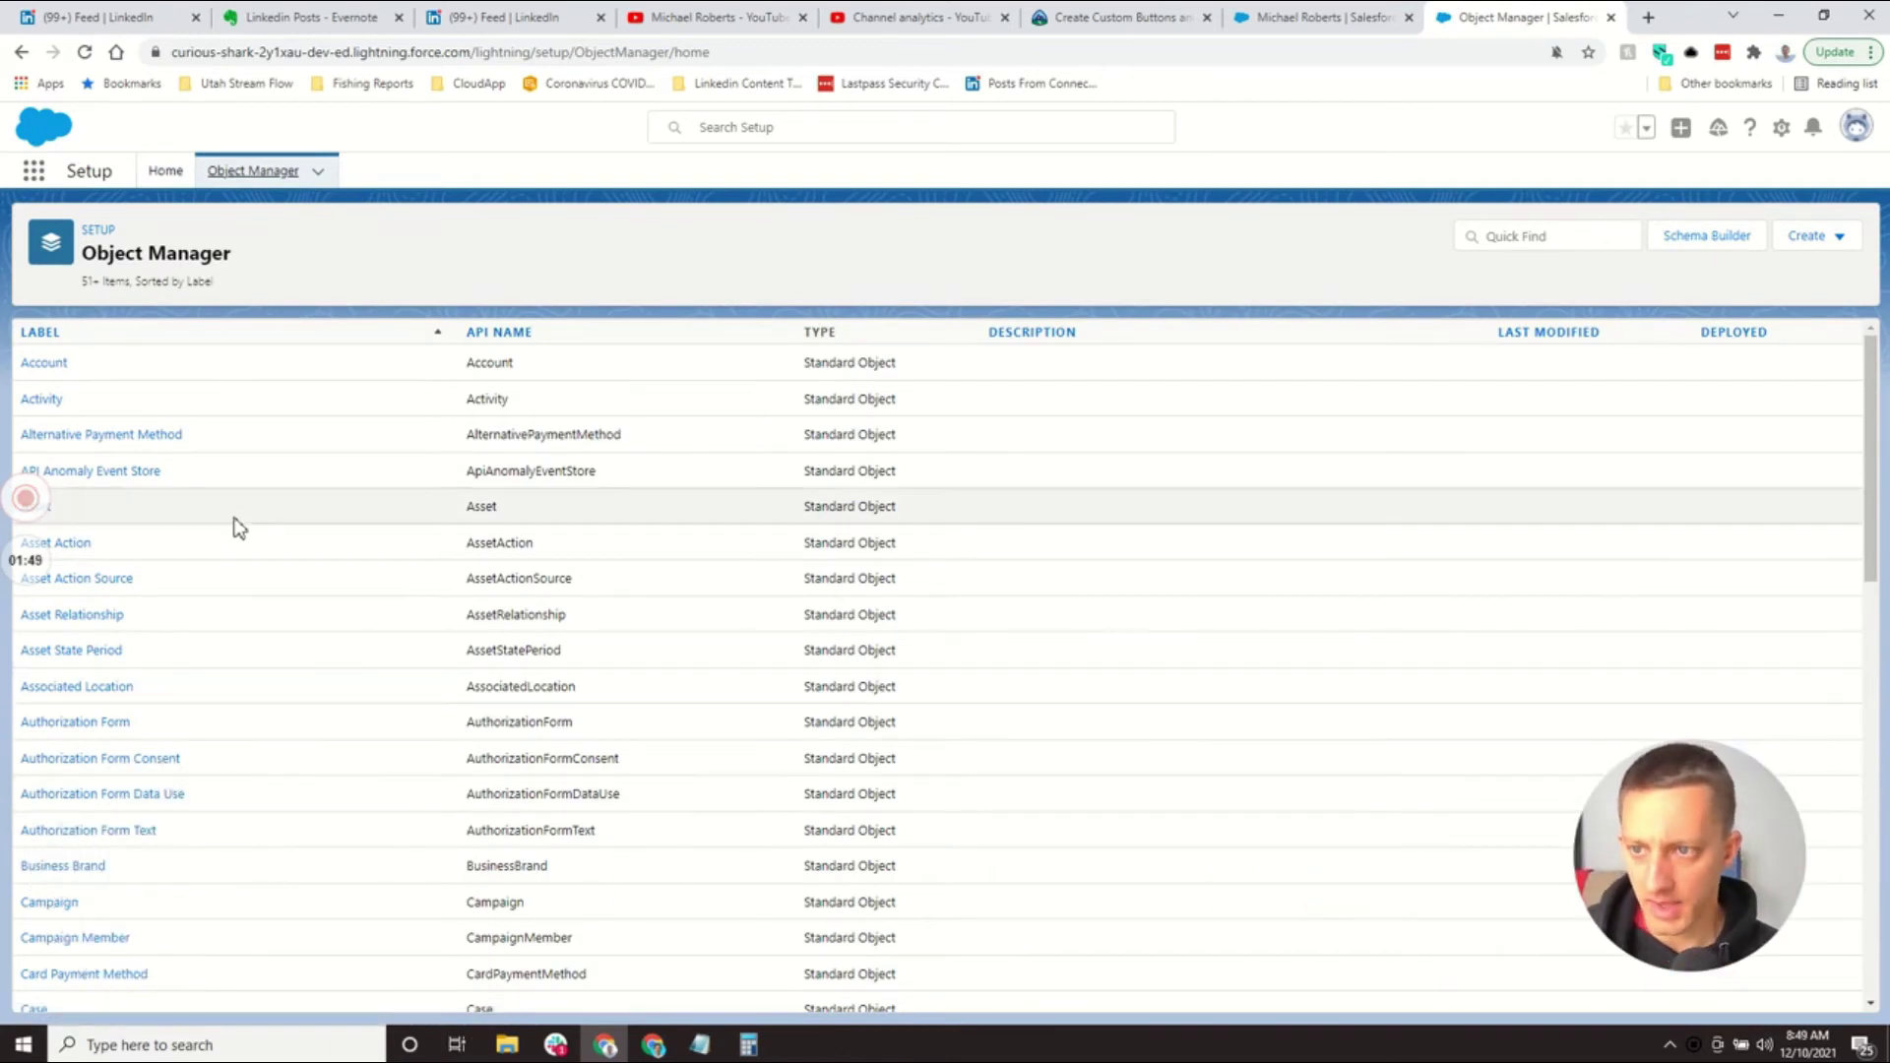
scroll(240, 523, down, 7)
scroll(266, 562, down, 15)
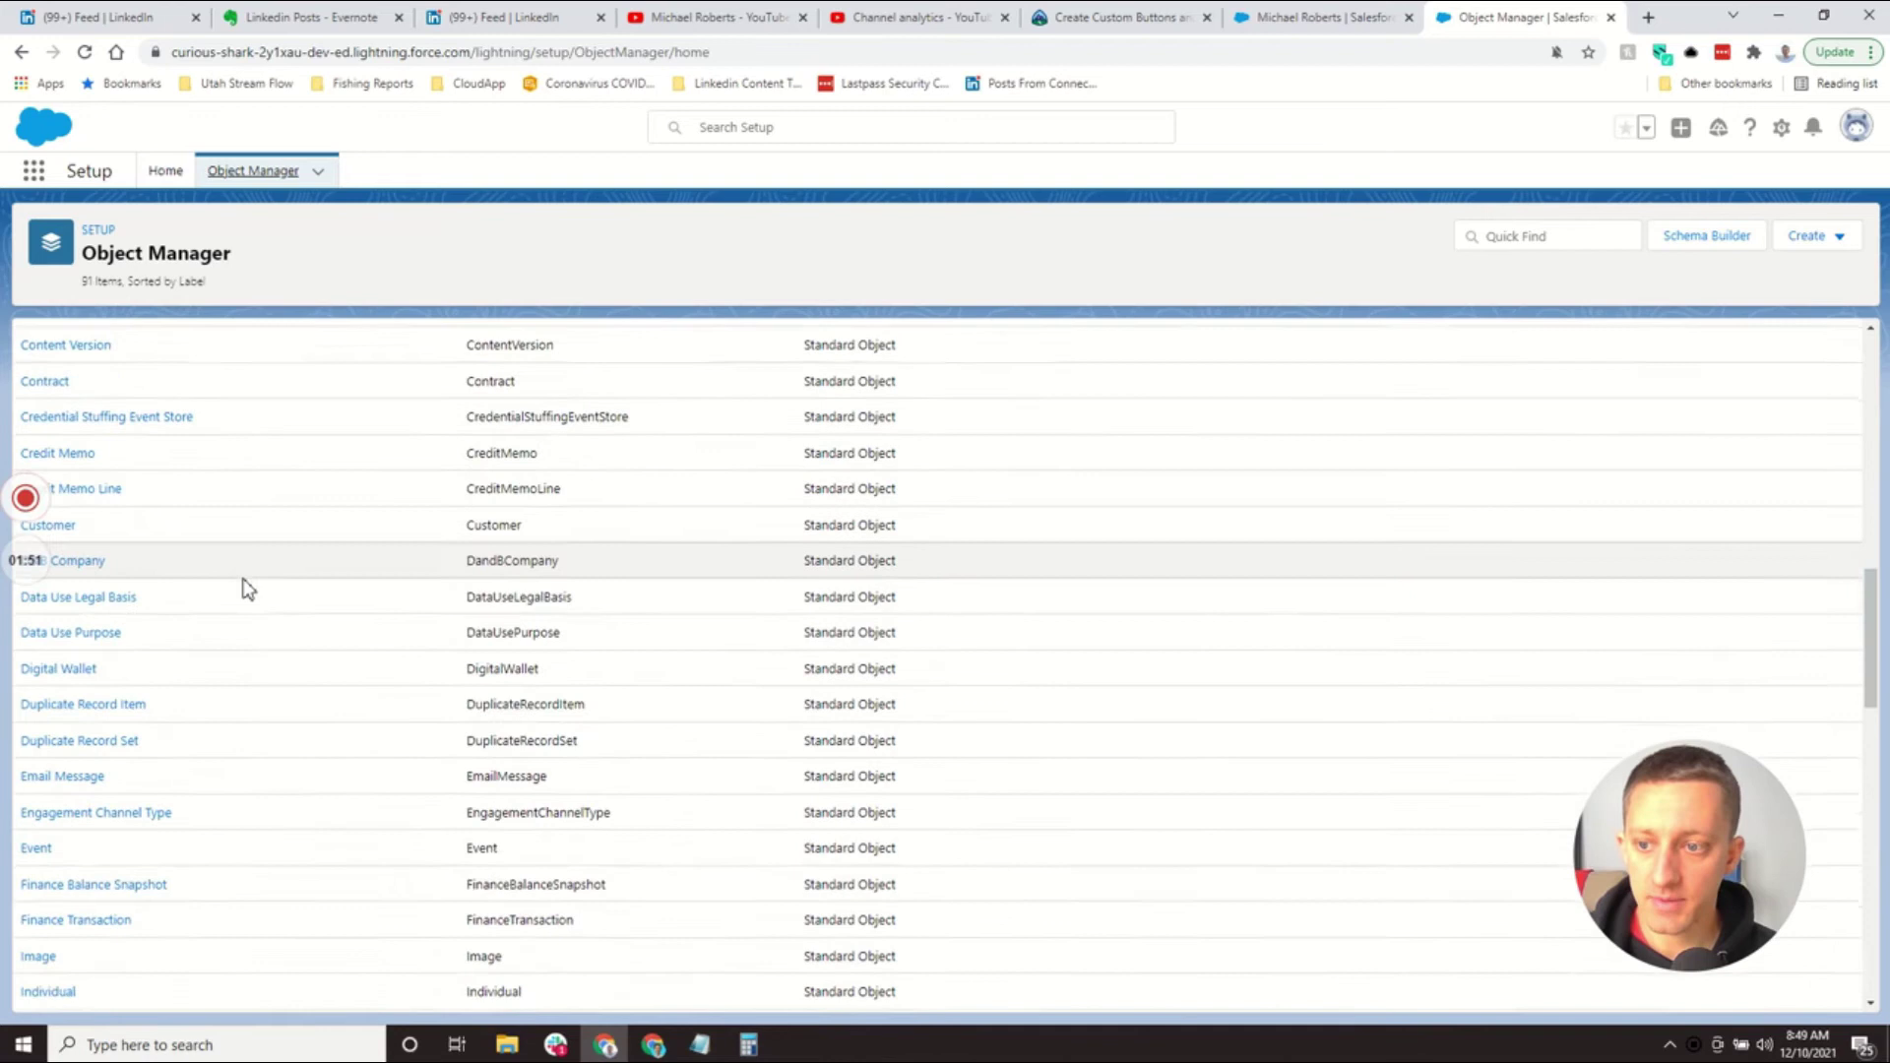
scroll(244, 590, down, 1)
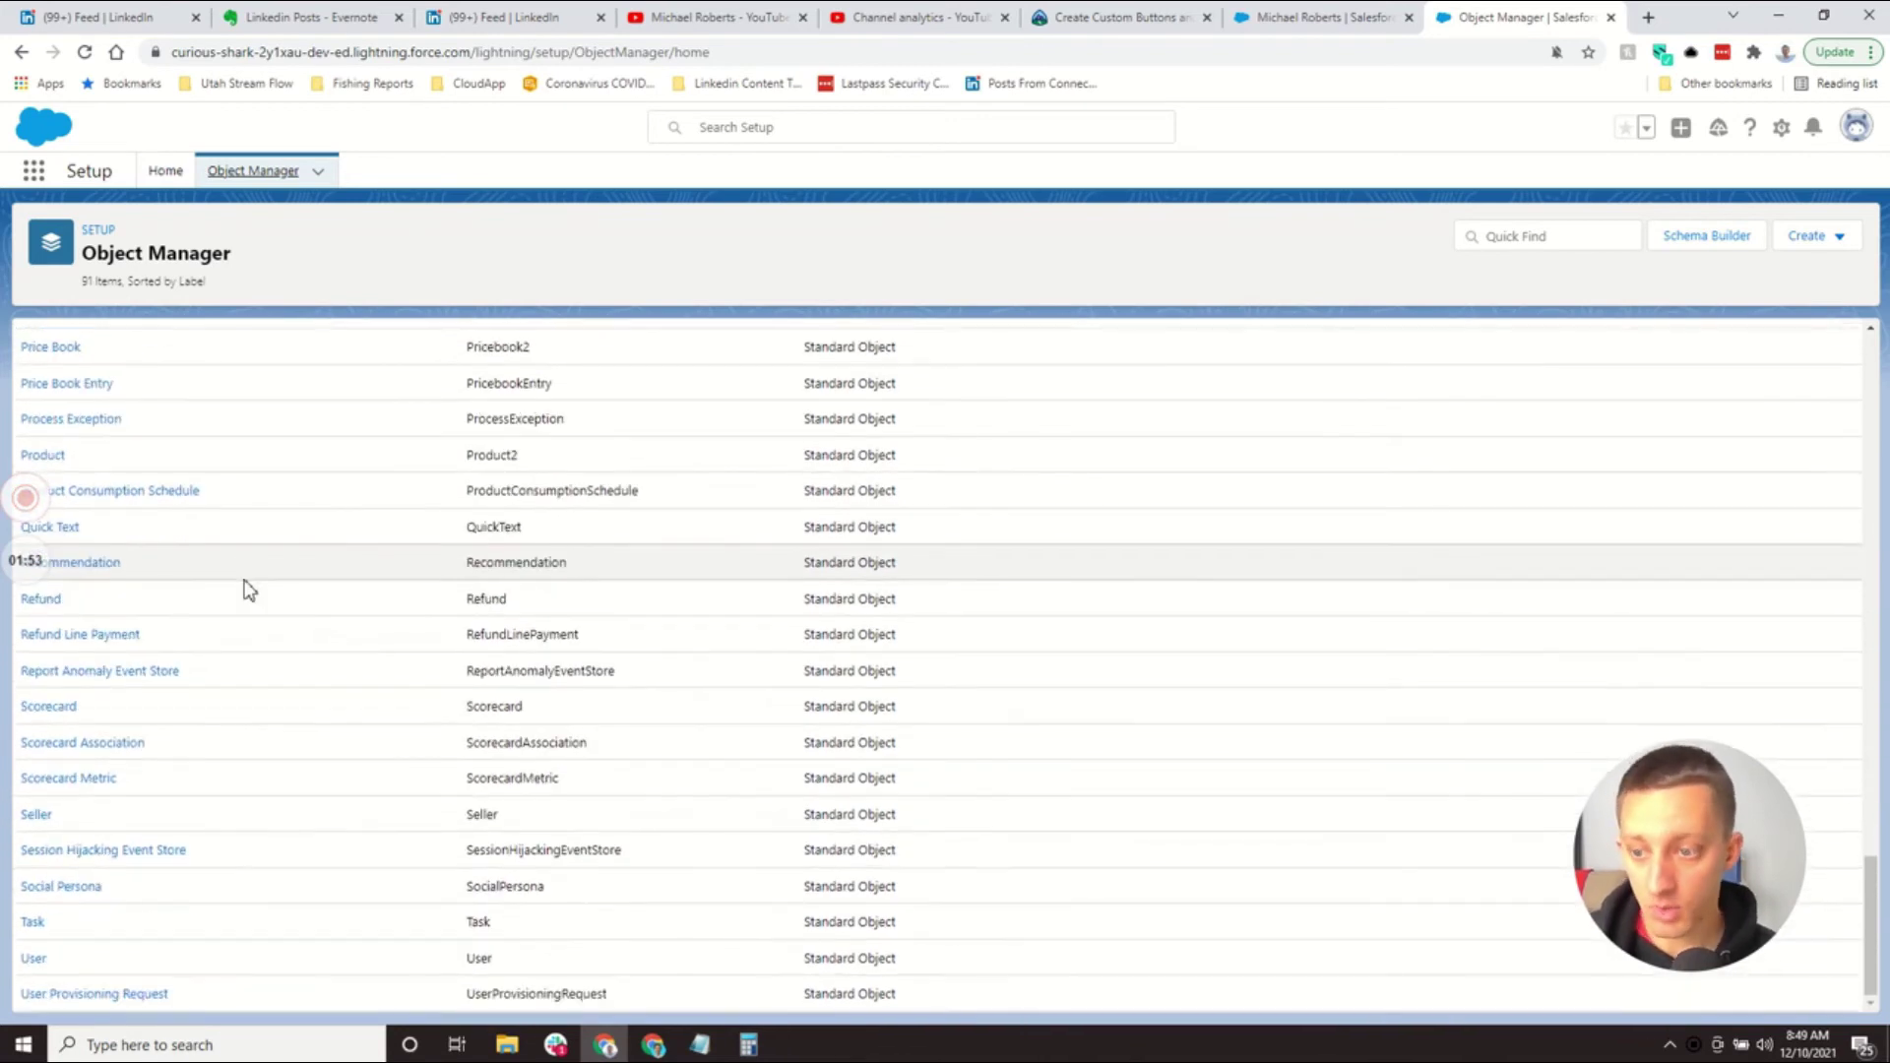
scroll(266, 566, up, 8)
scroll(266, 566, up, 15)
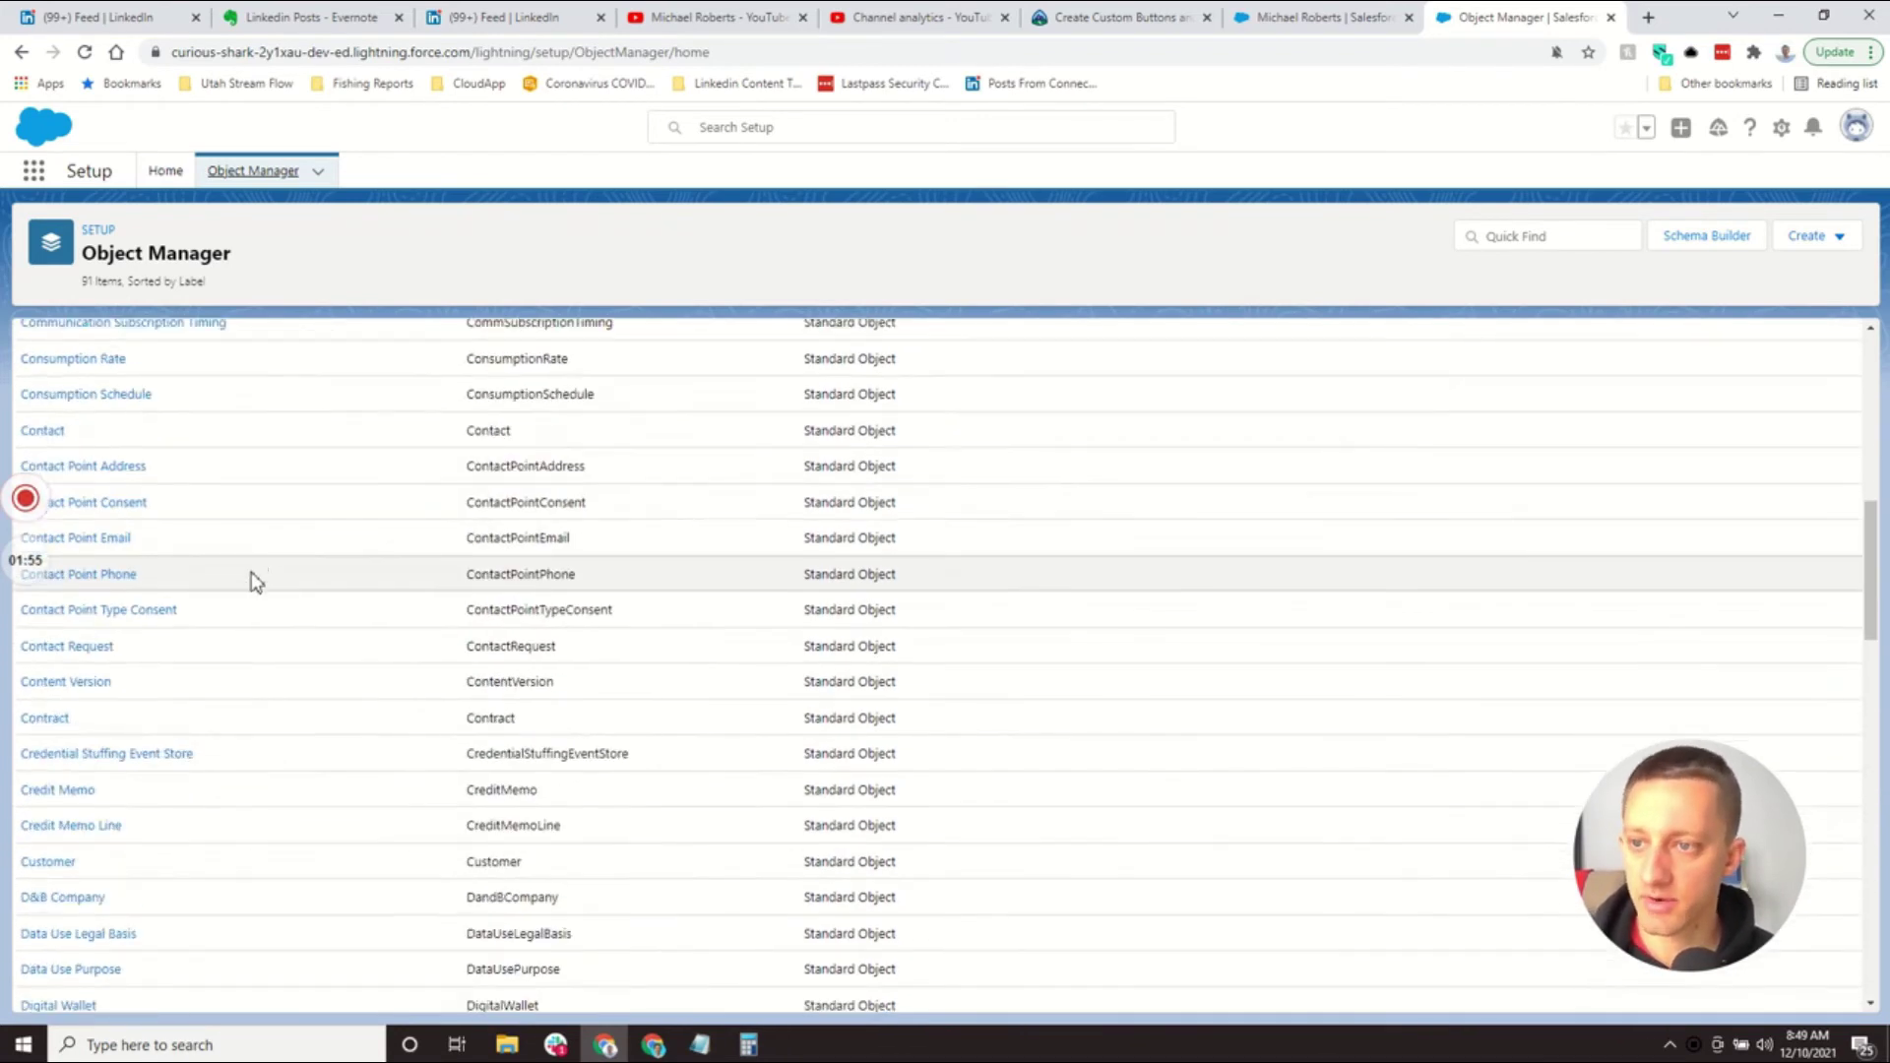
click(1320, 17)
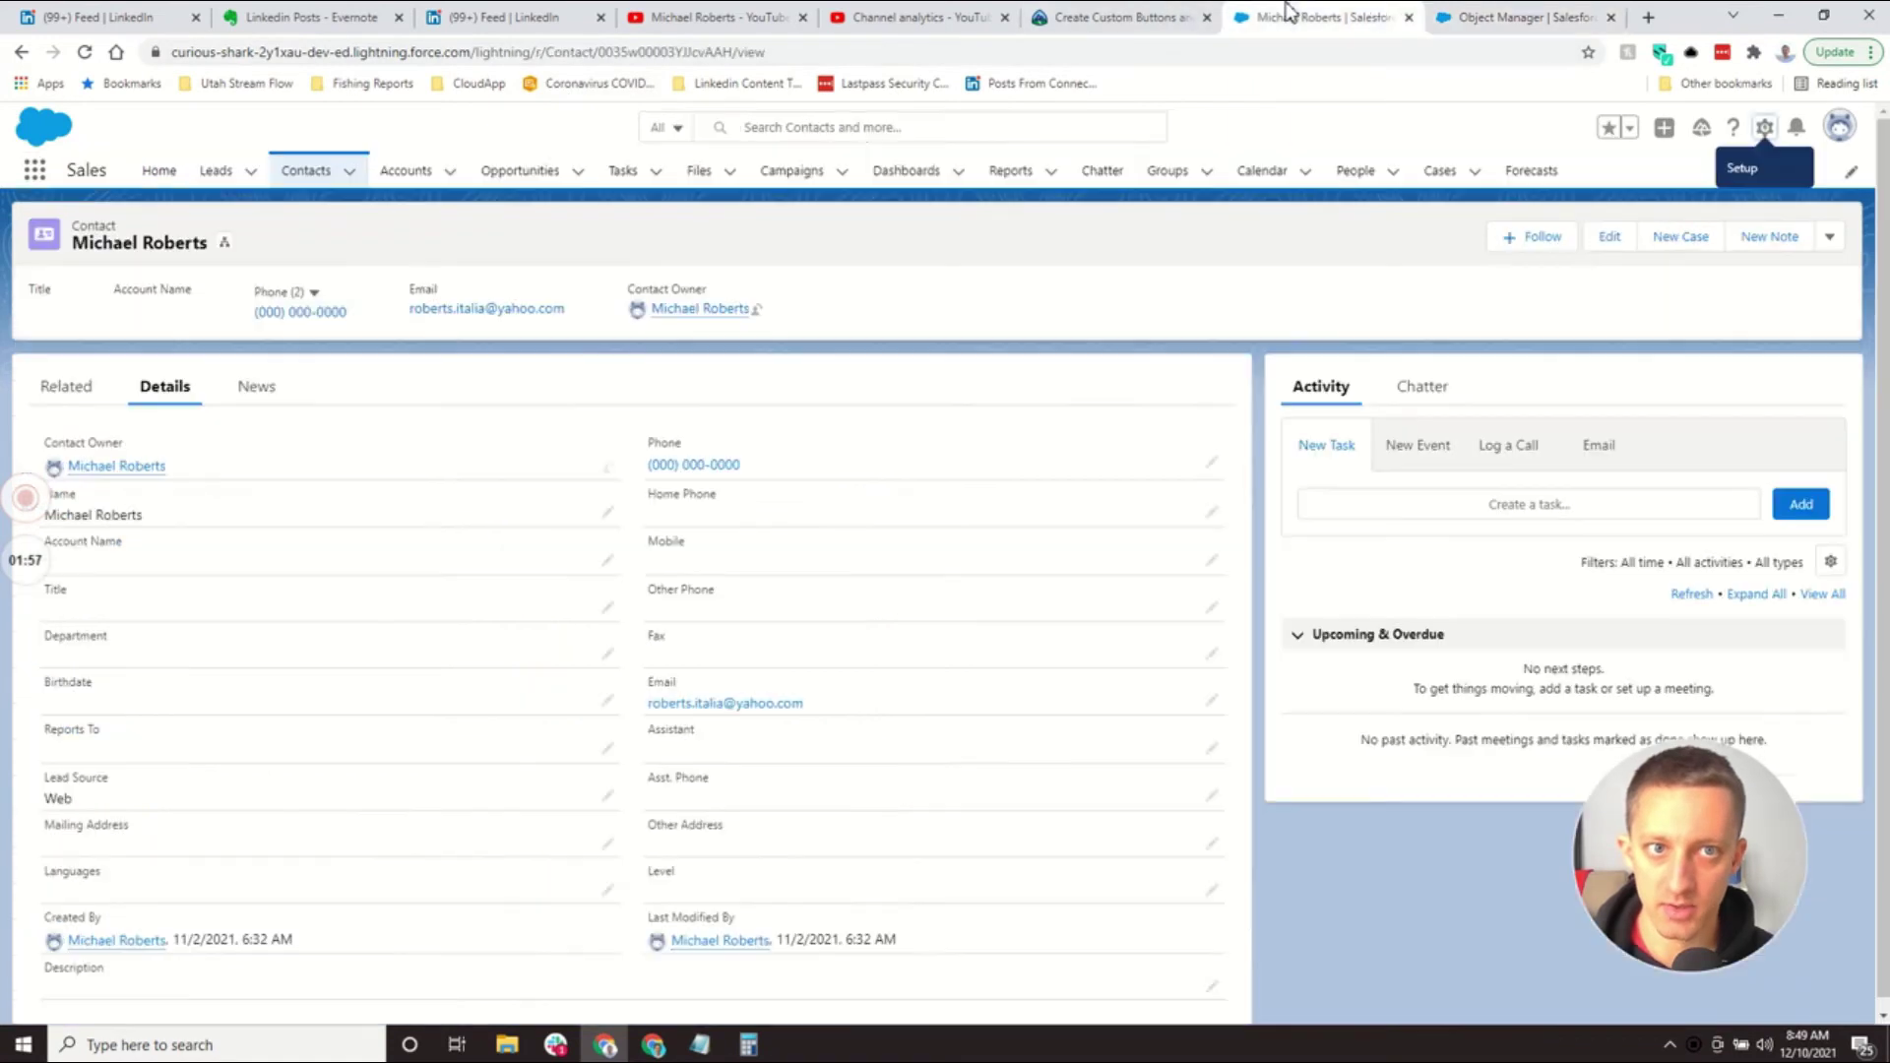
click(1516, 17)
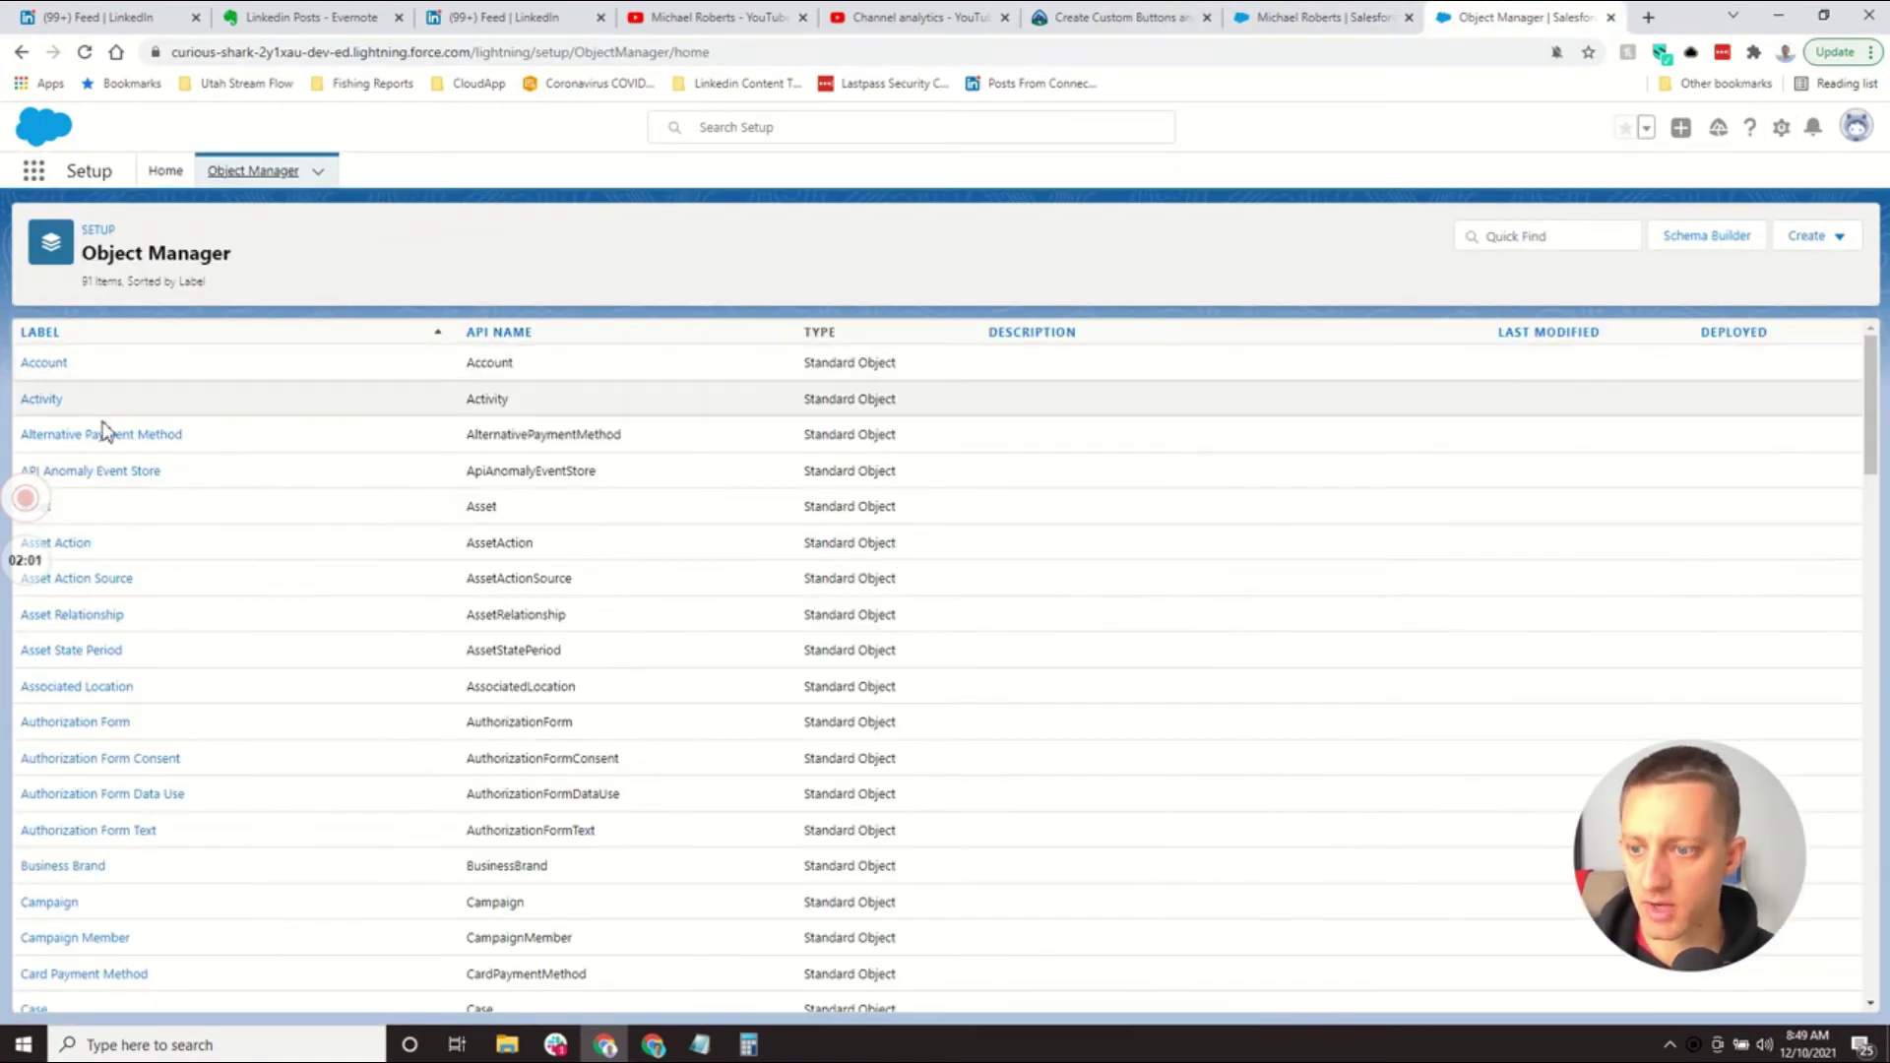
scroll(103, 428, down, 5)
scroll(61, 672, down, 10)
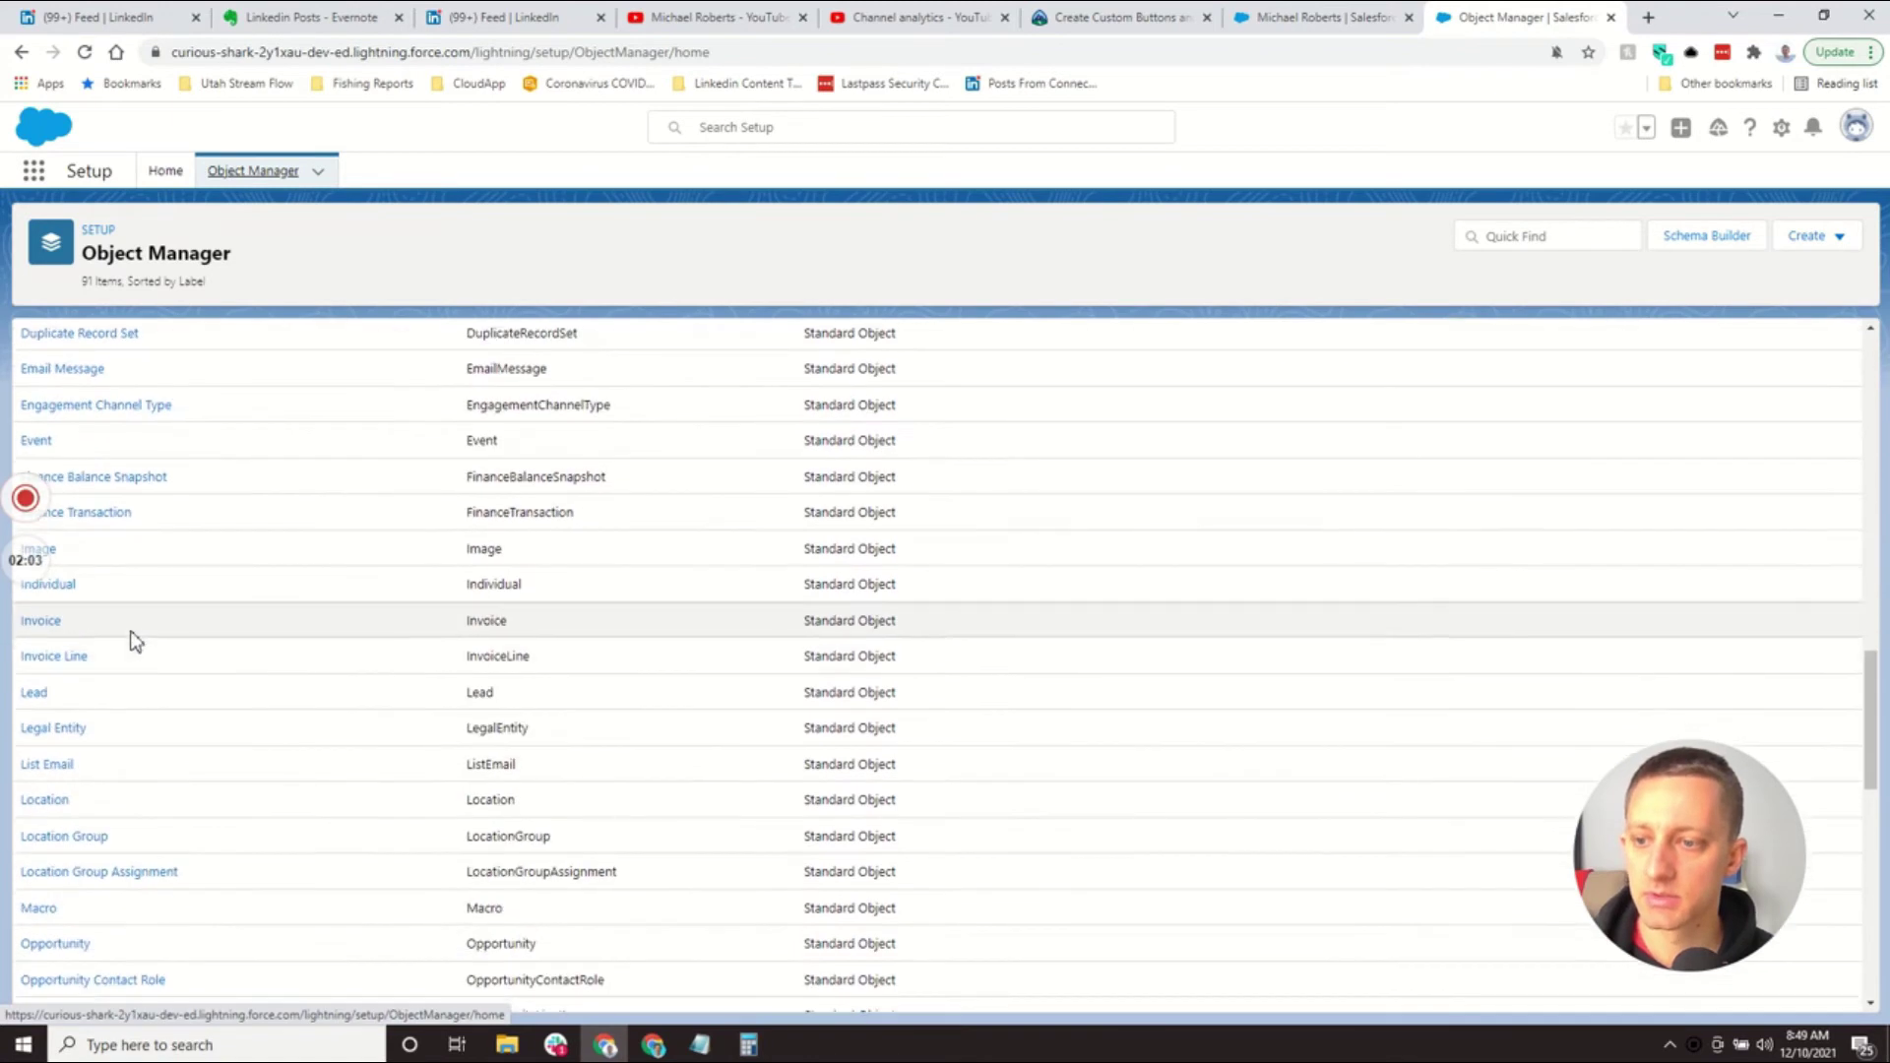
scroll(266, 630, up, 8)
scroll(286, 677, up, 2)
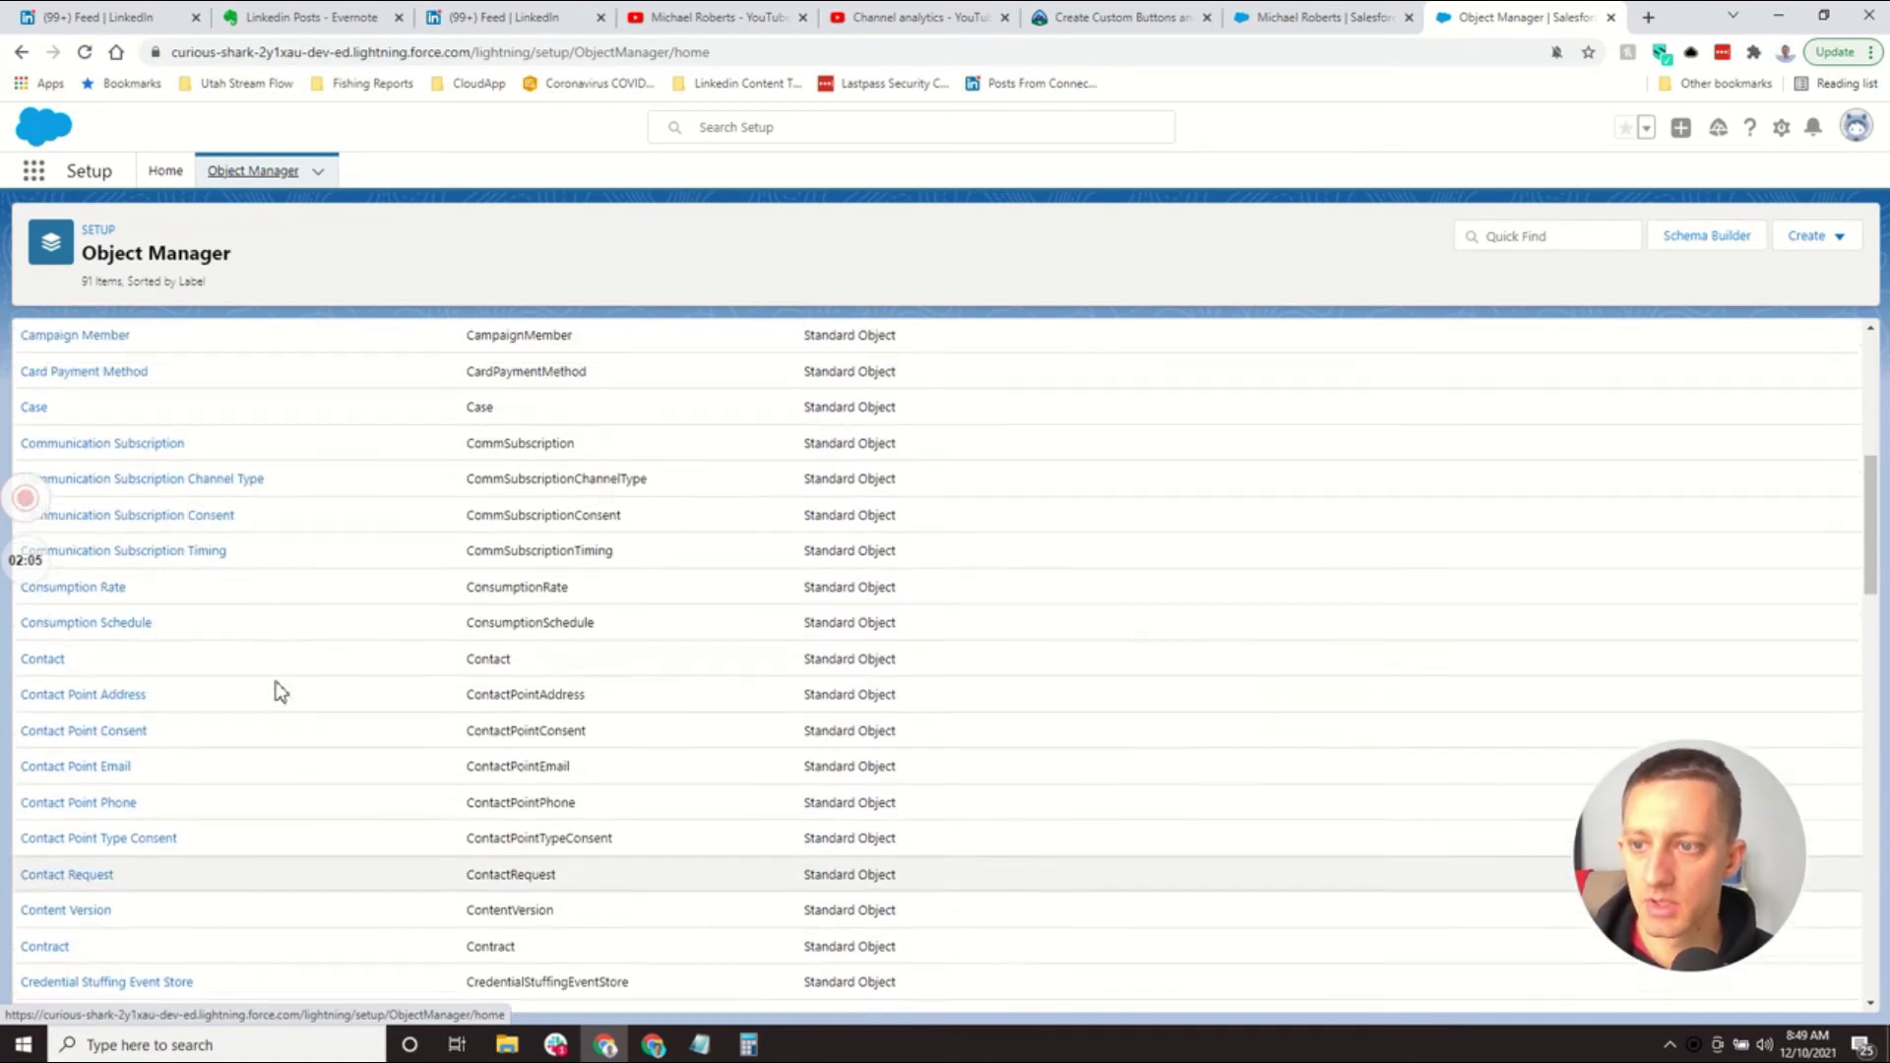
click(43, 672)
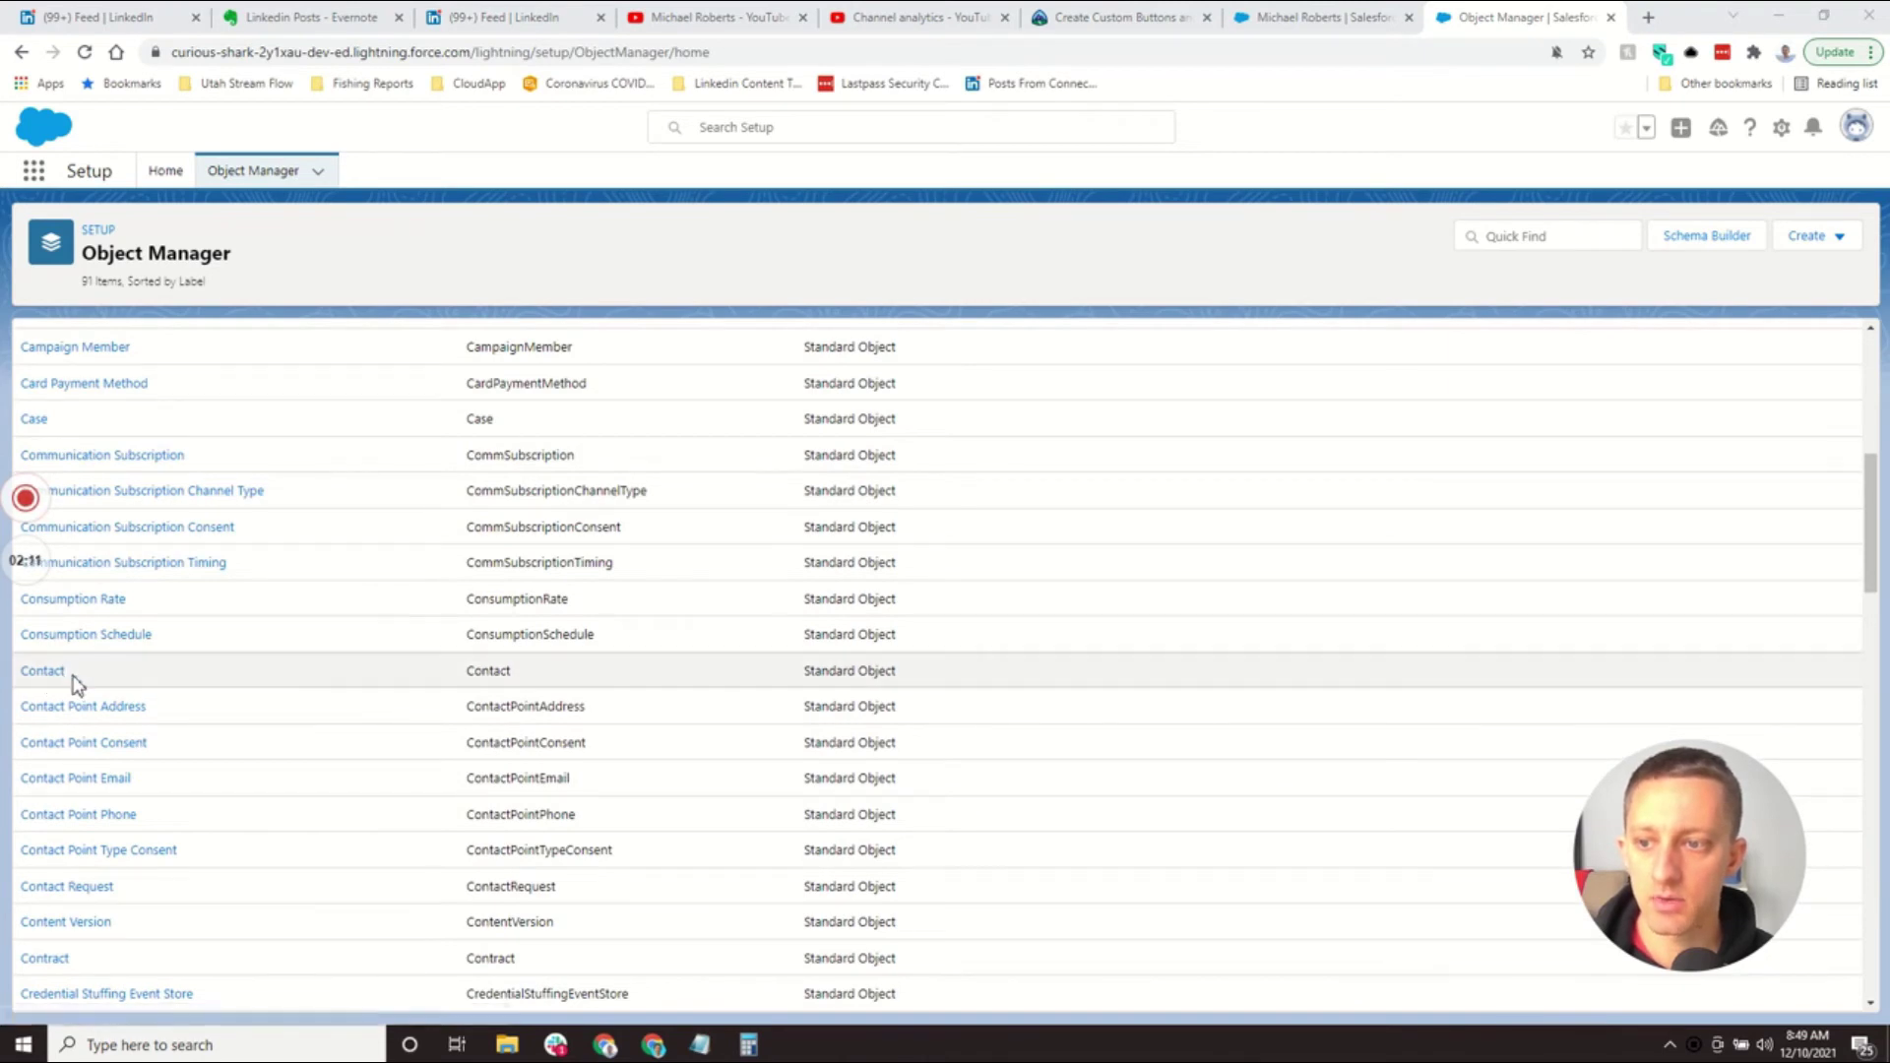
click(62, 674)
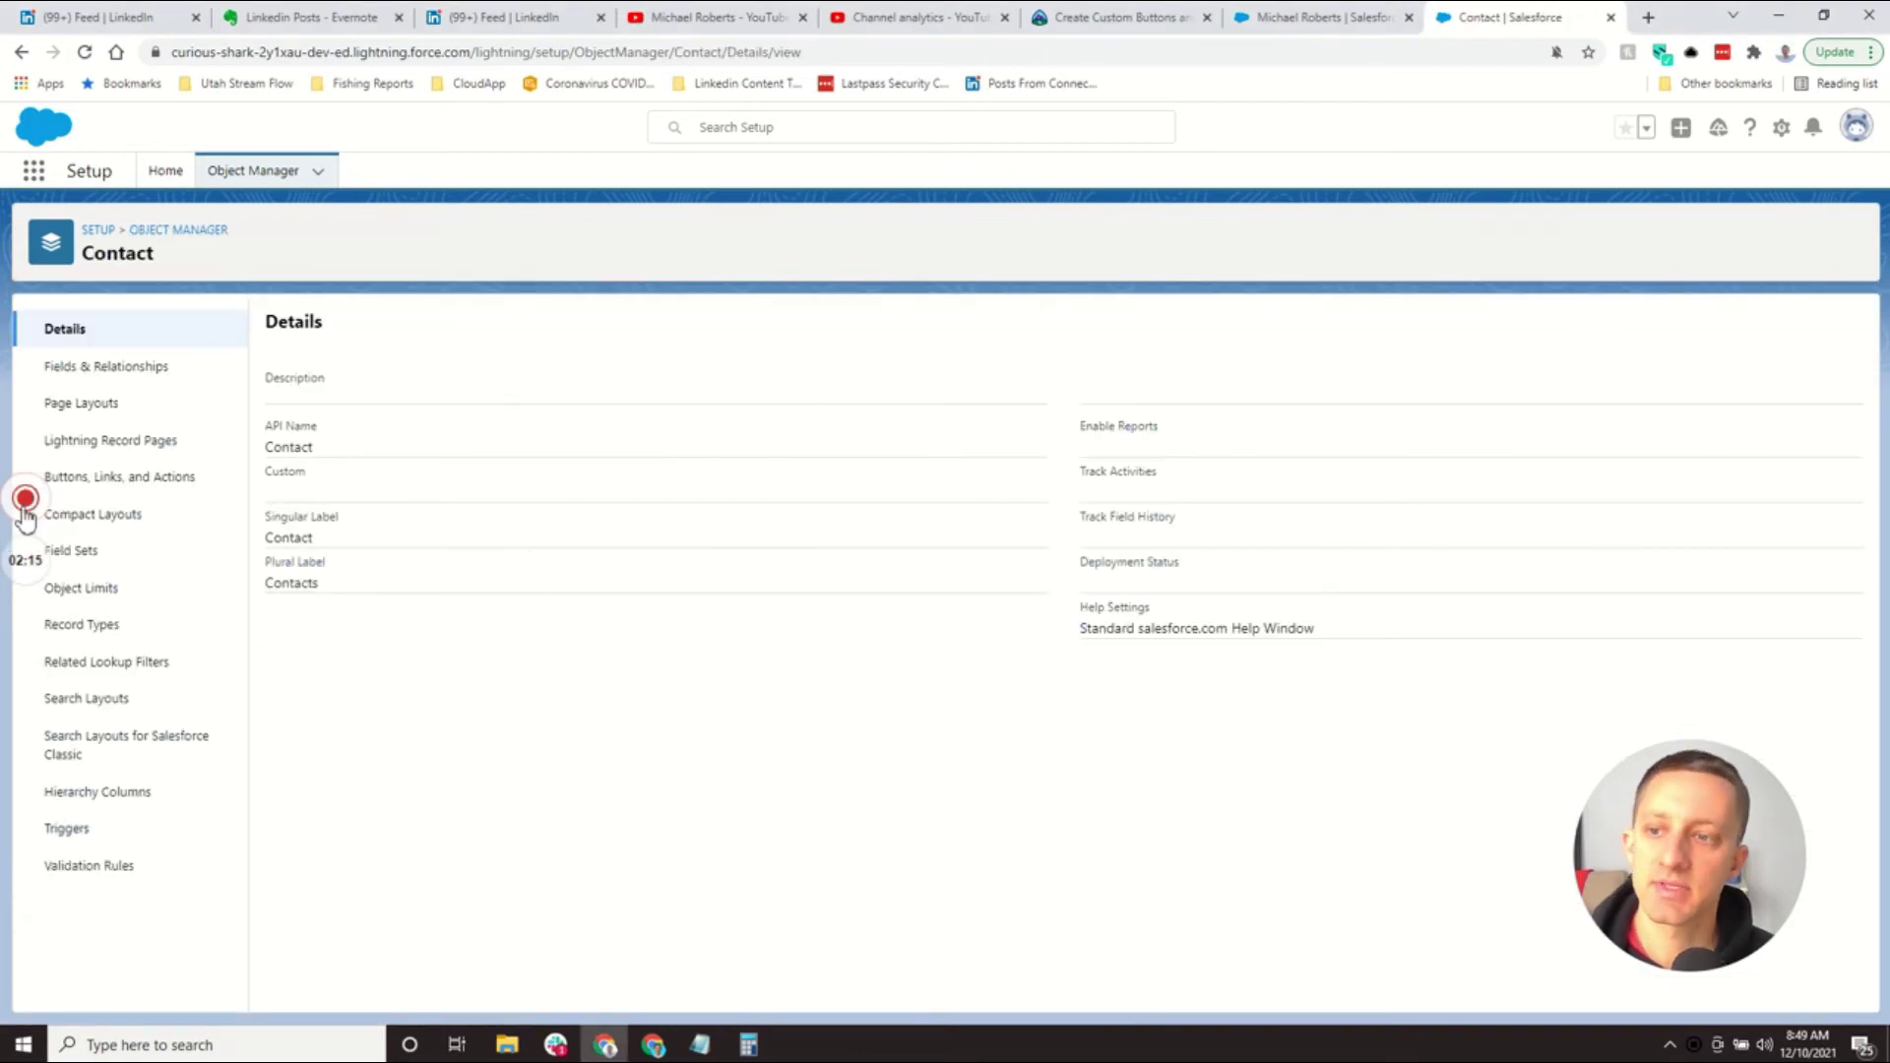
mouse_move(35, 645)
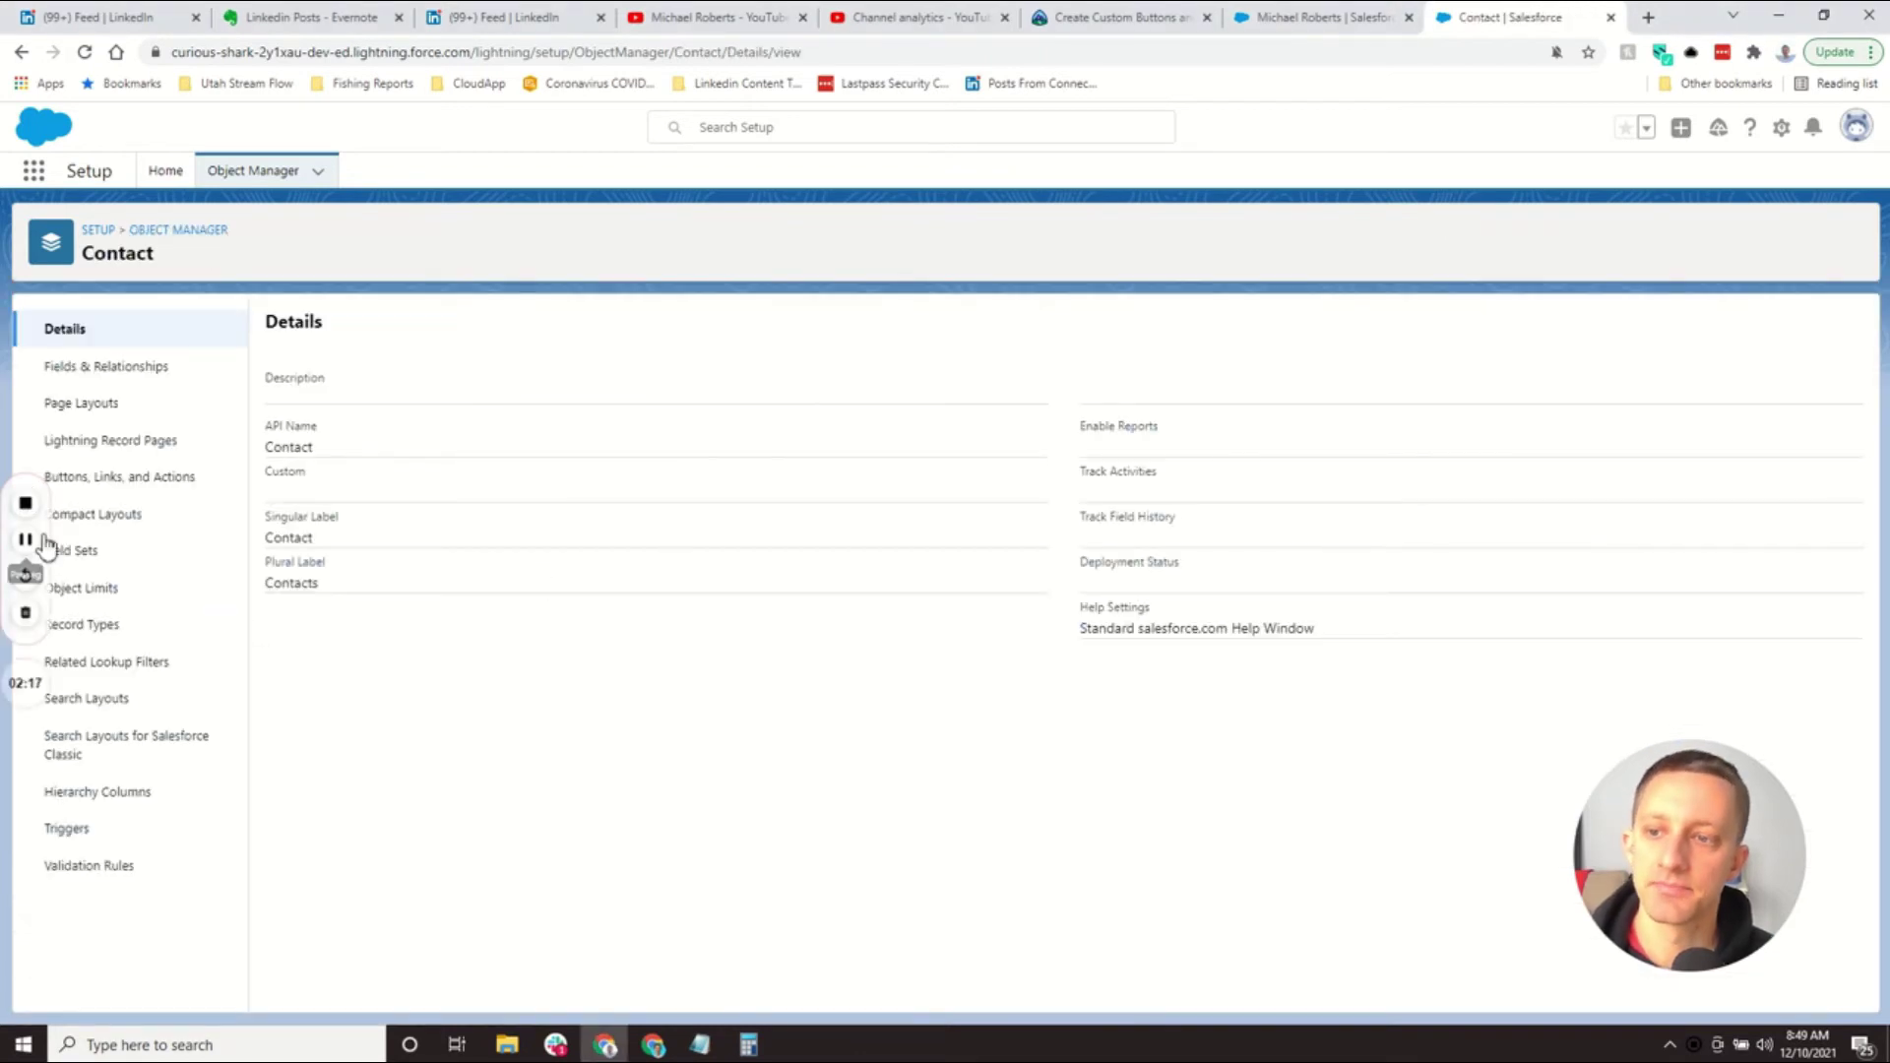
click(31, 551)
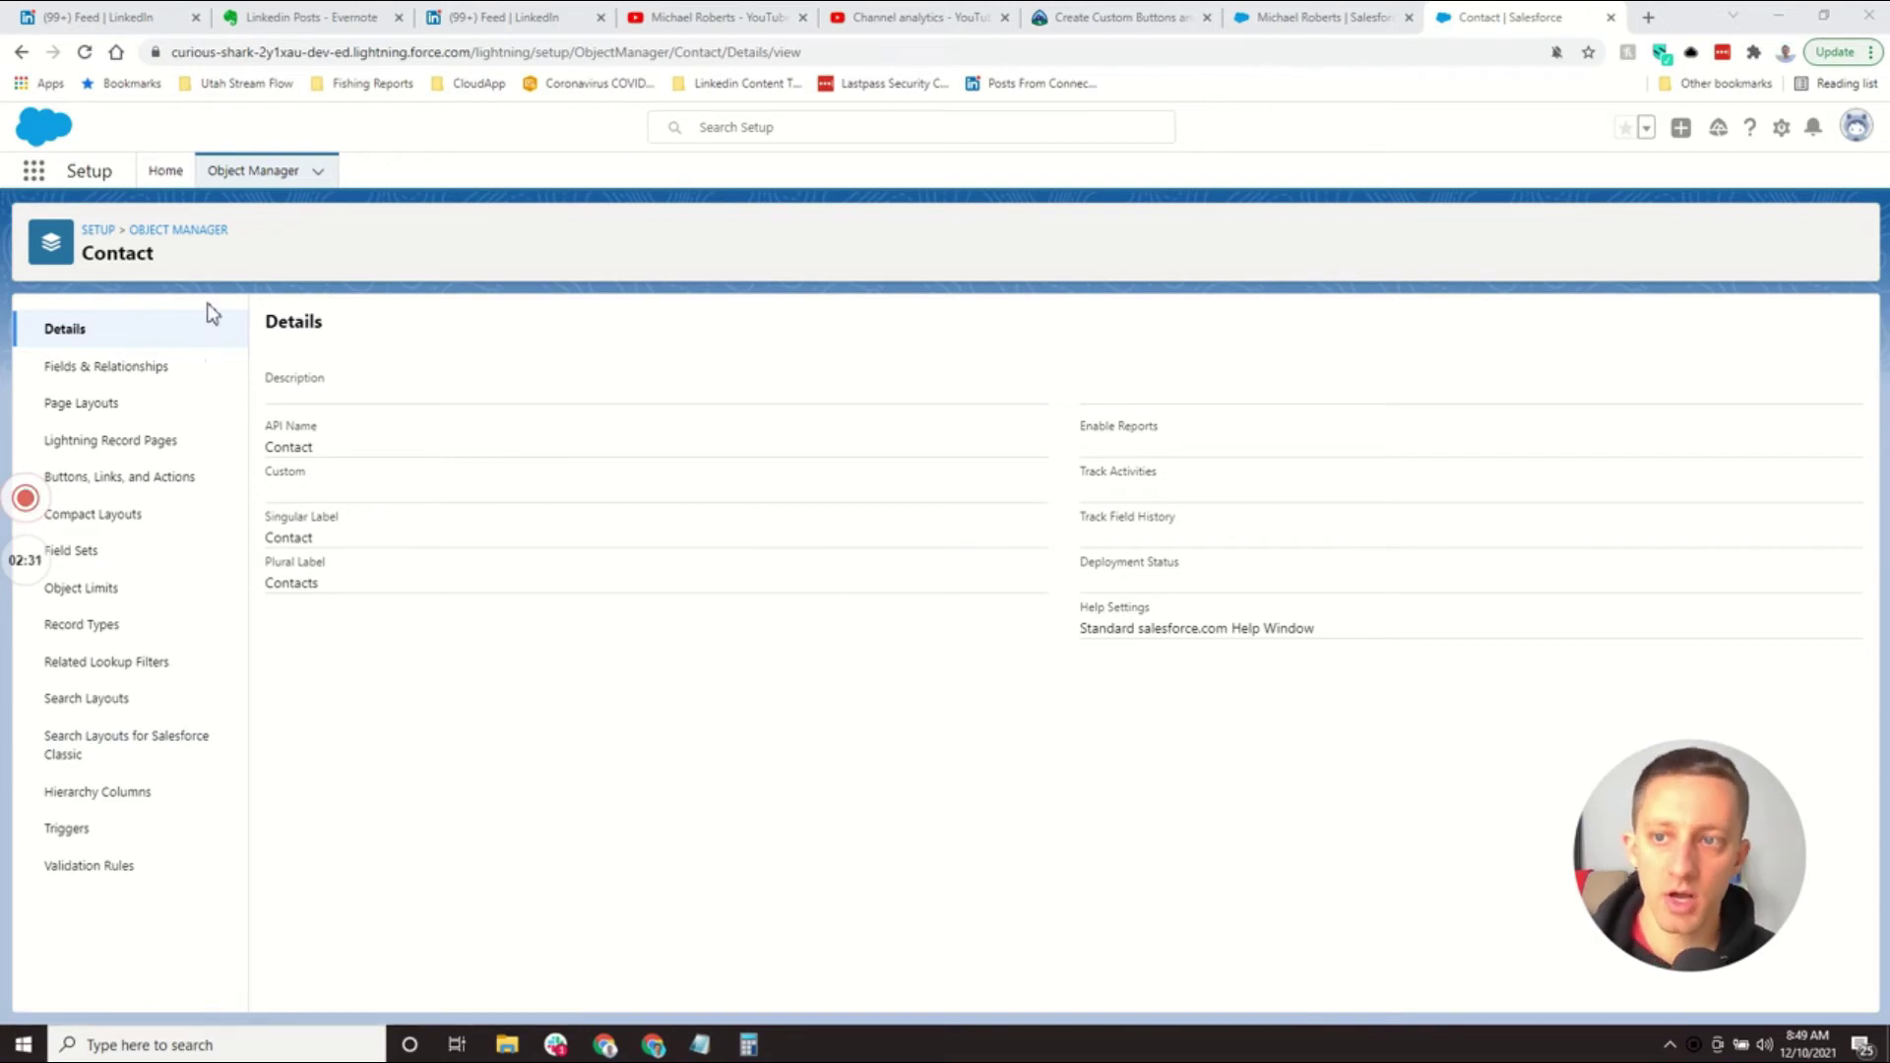
Step: Open the Contact Fields & Relationships list and scroll through its 31 fields and data types
click(159, 370)
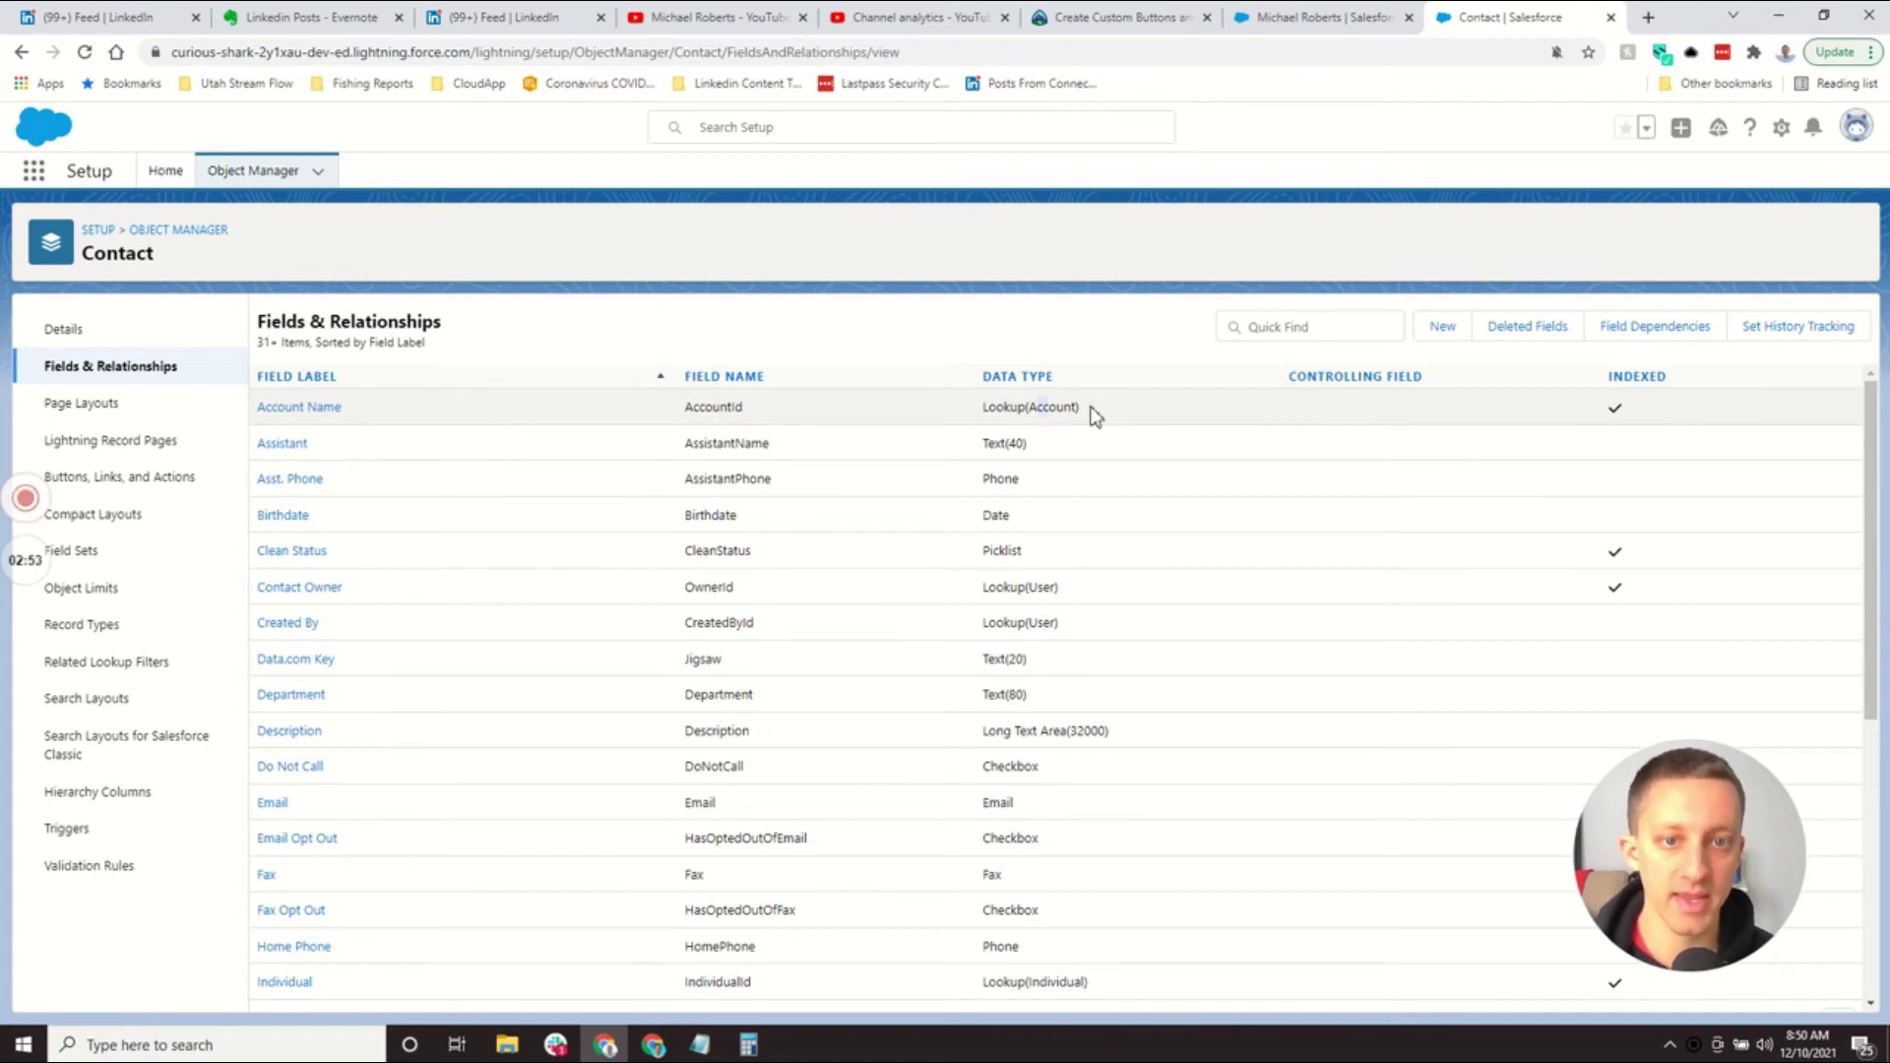
drag(1093, 414, 1132, 415)
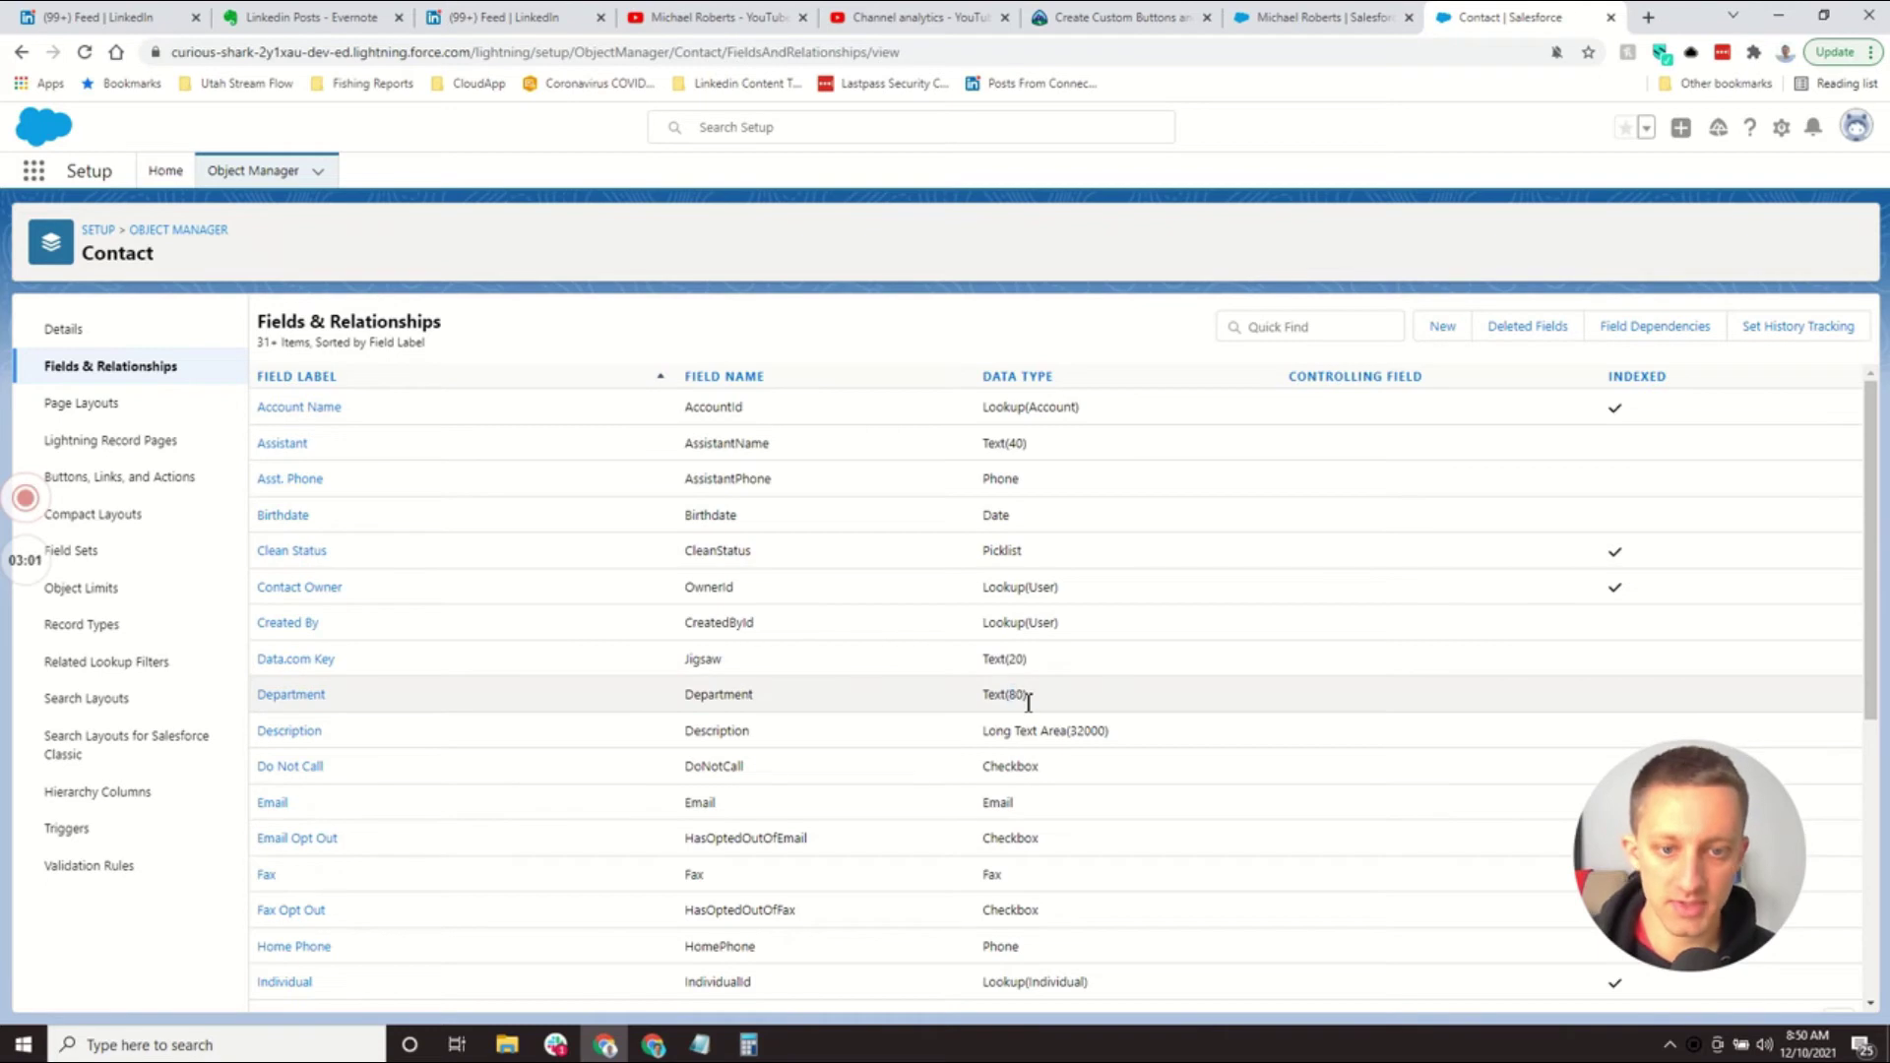
scroll(1000, 689, down, 5)
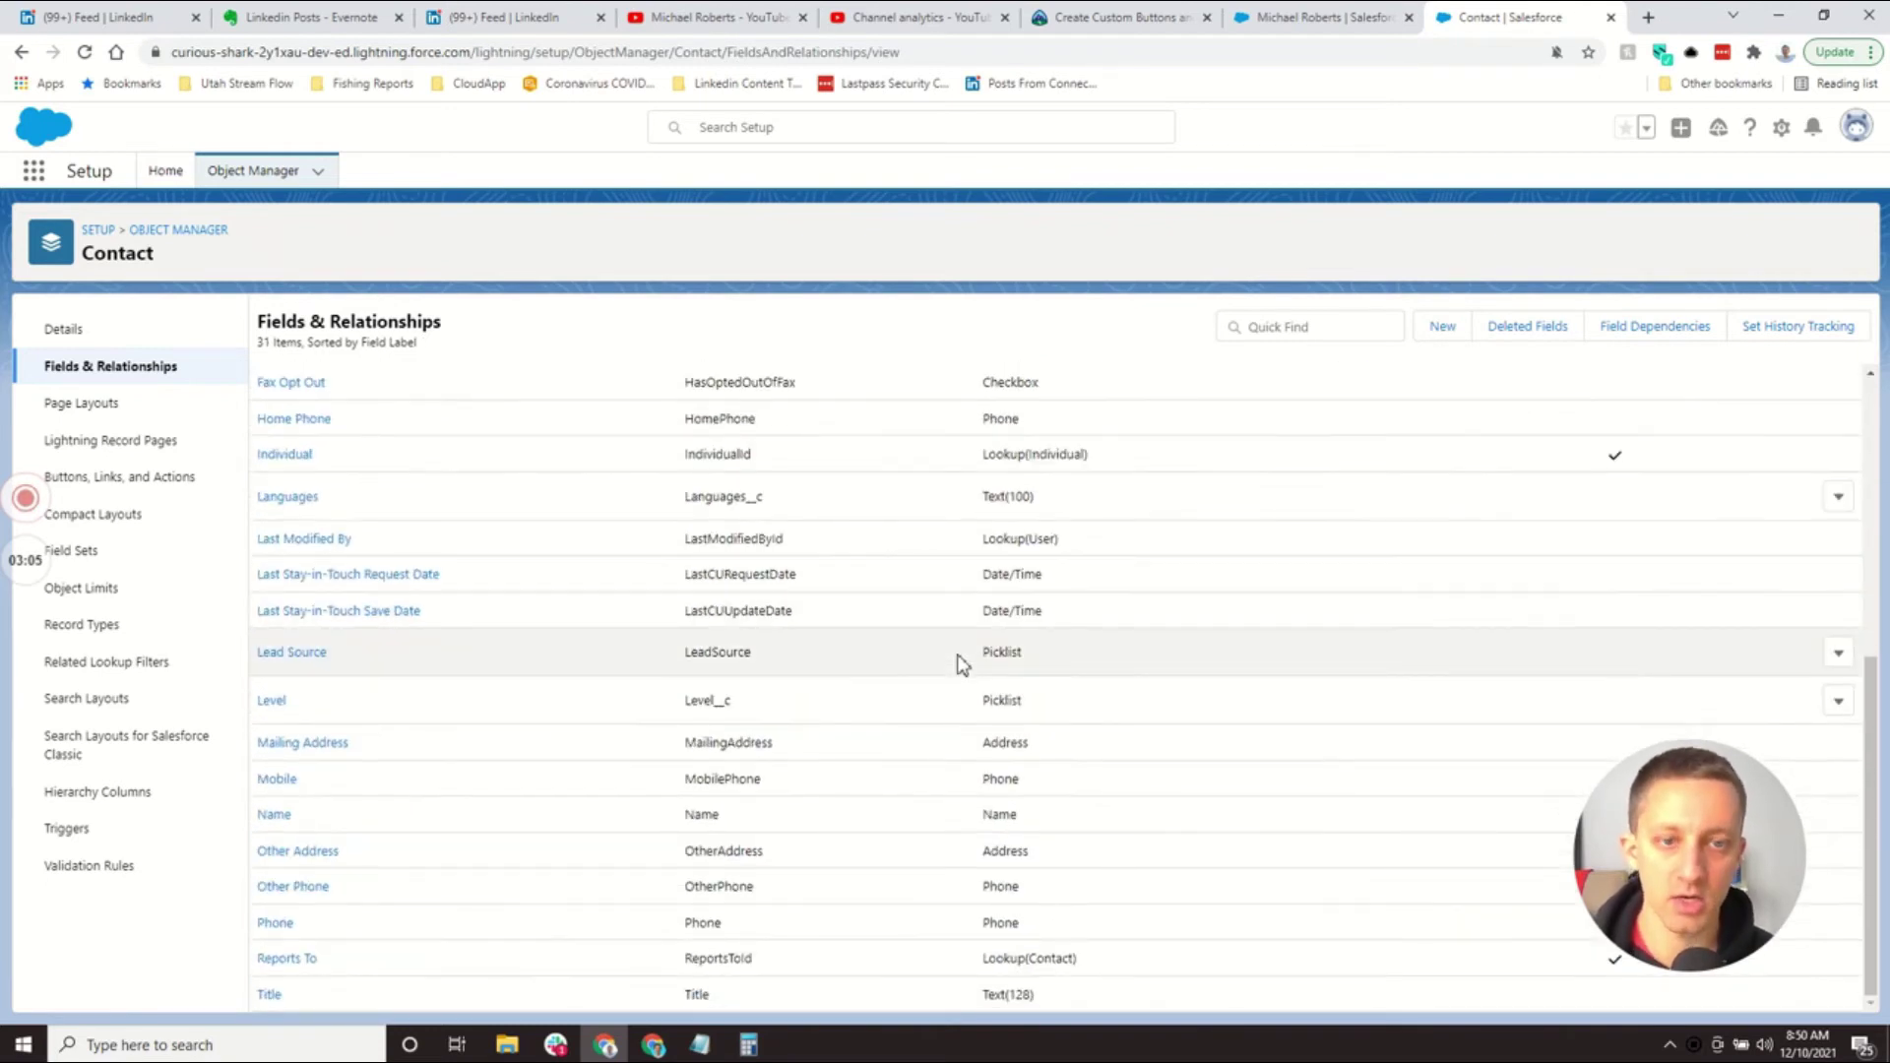
scroll(961, 679, up, 5)
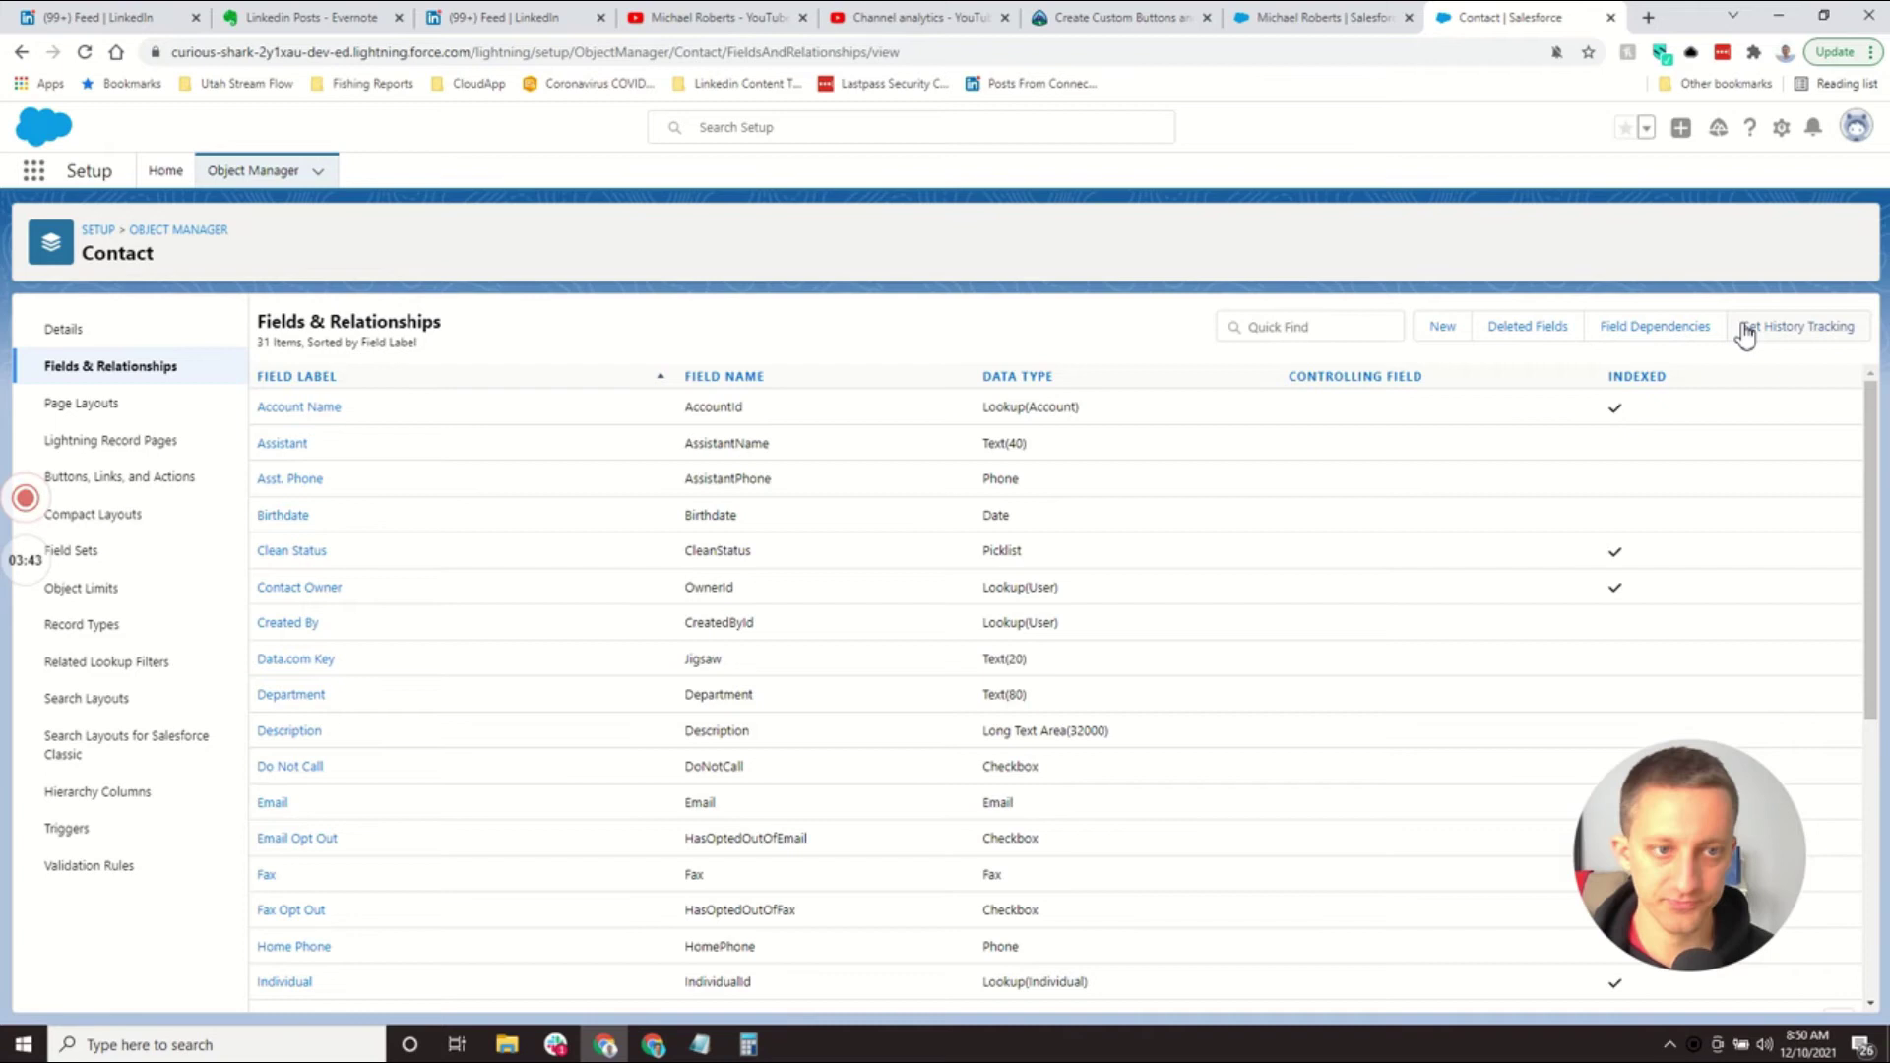
Step: Open the Contact (Marketing) Layout from Page Layouts and compare it with the contact record
click(57, 404)
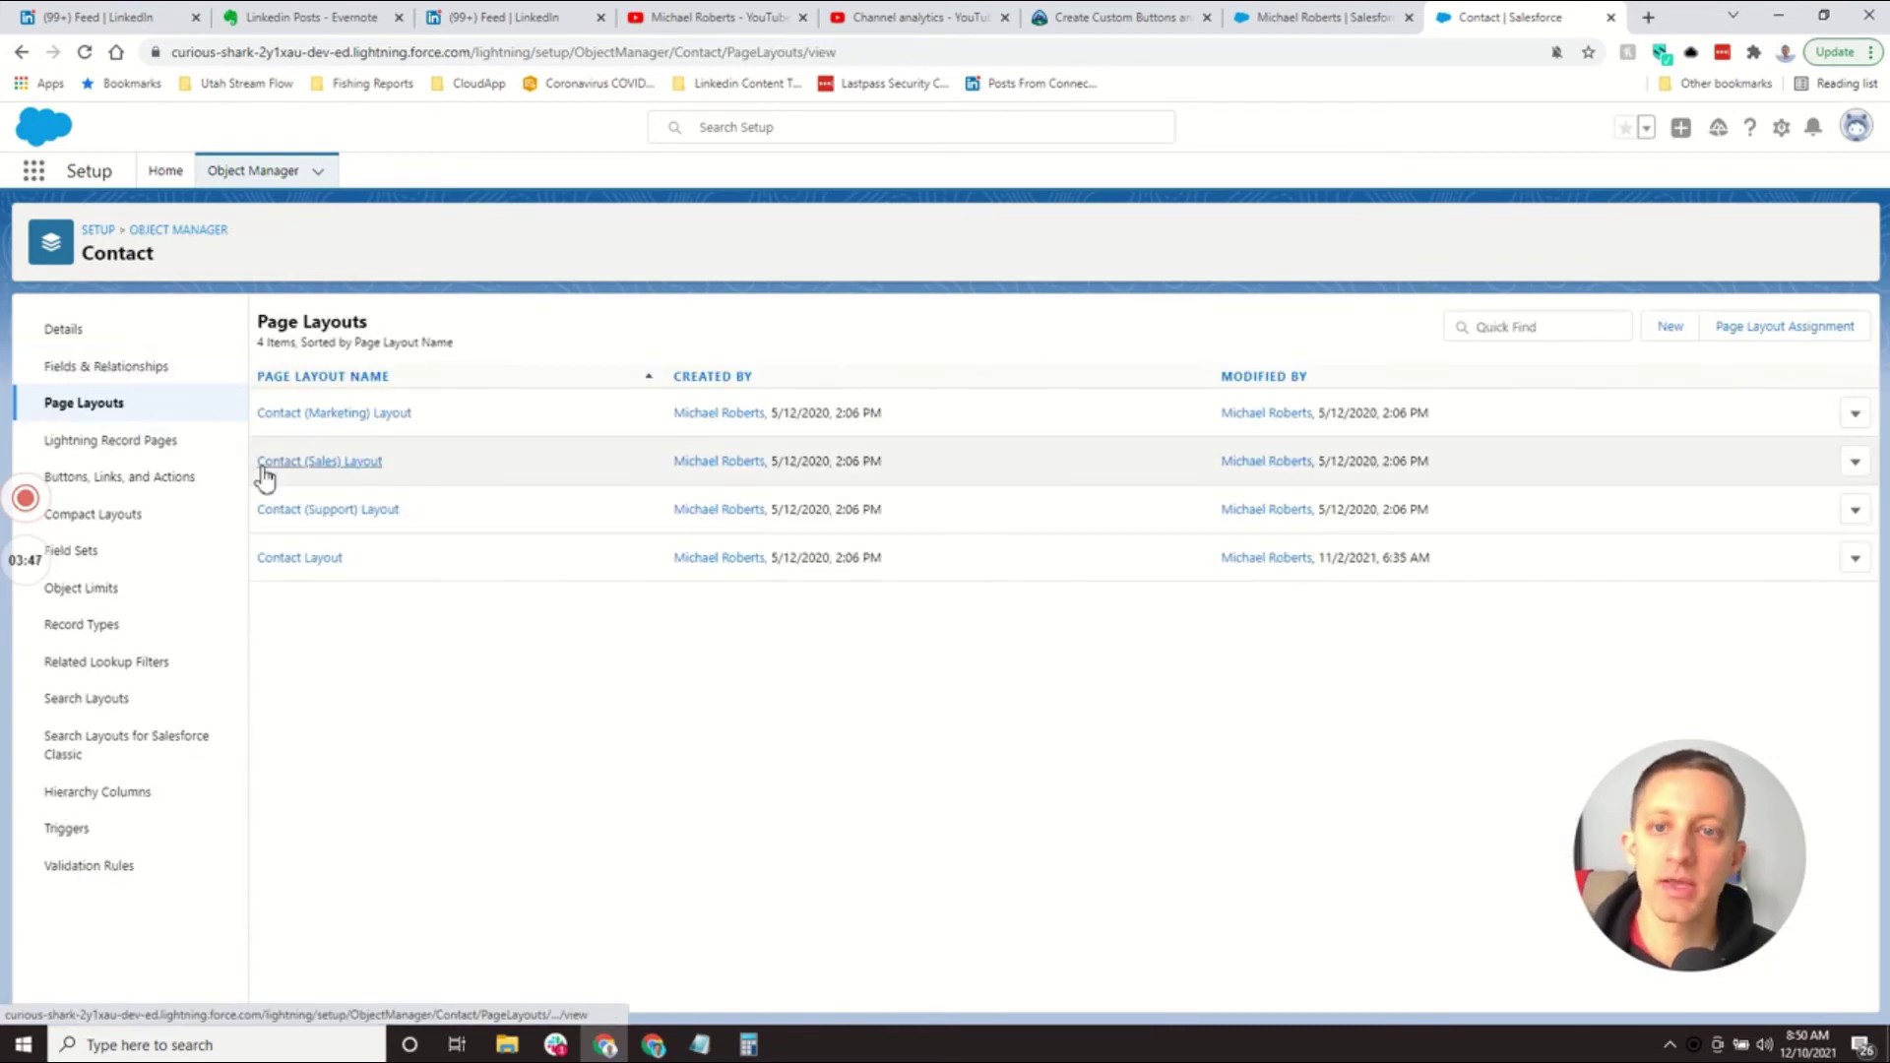
click(377, 417)
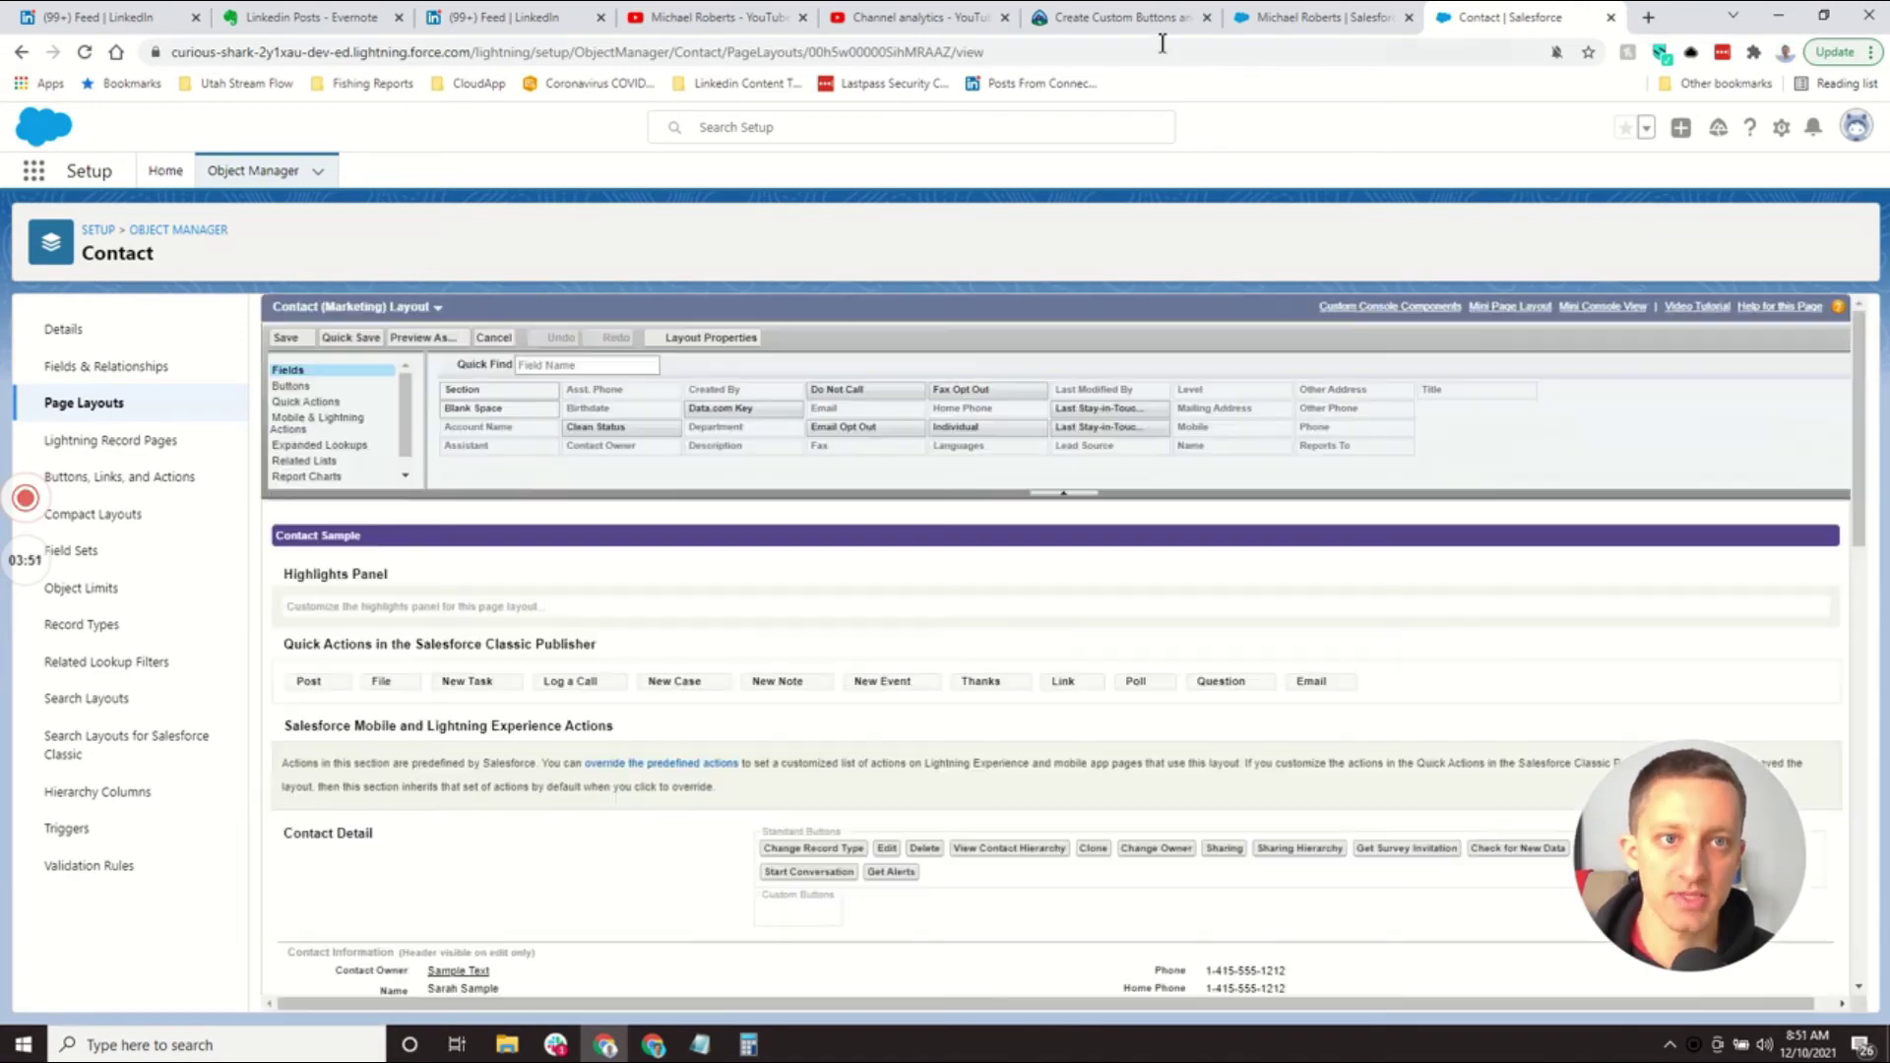
click(1329, 17)
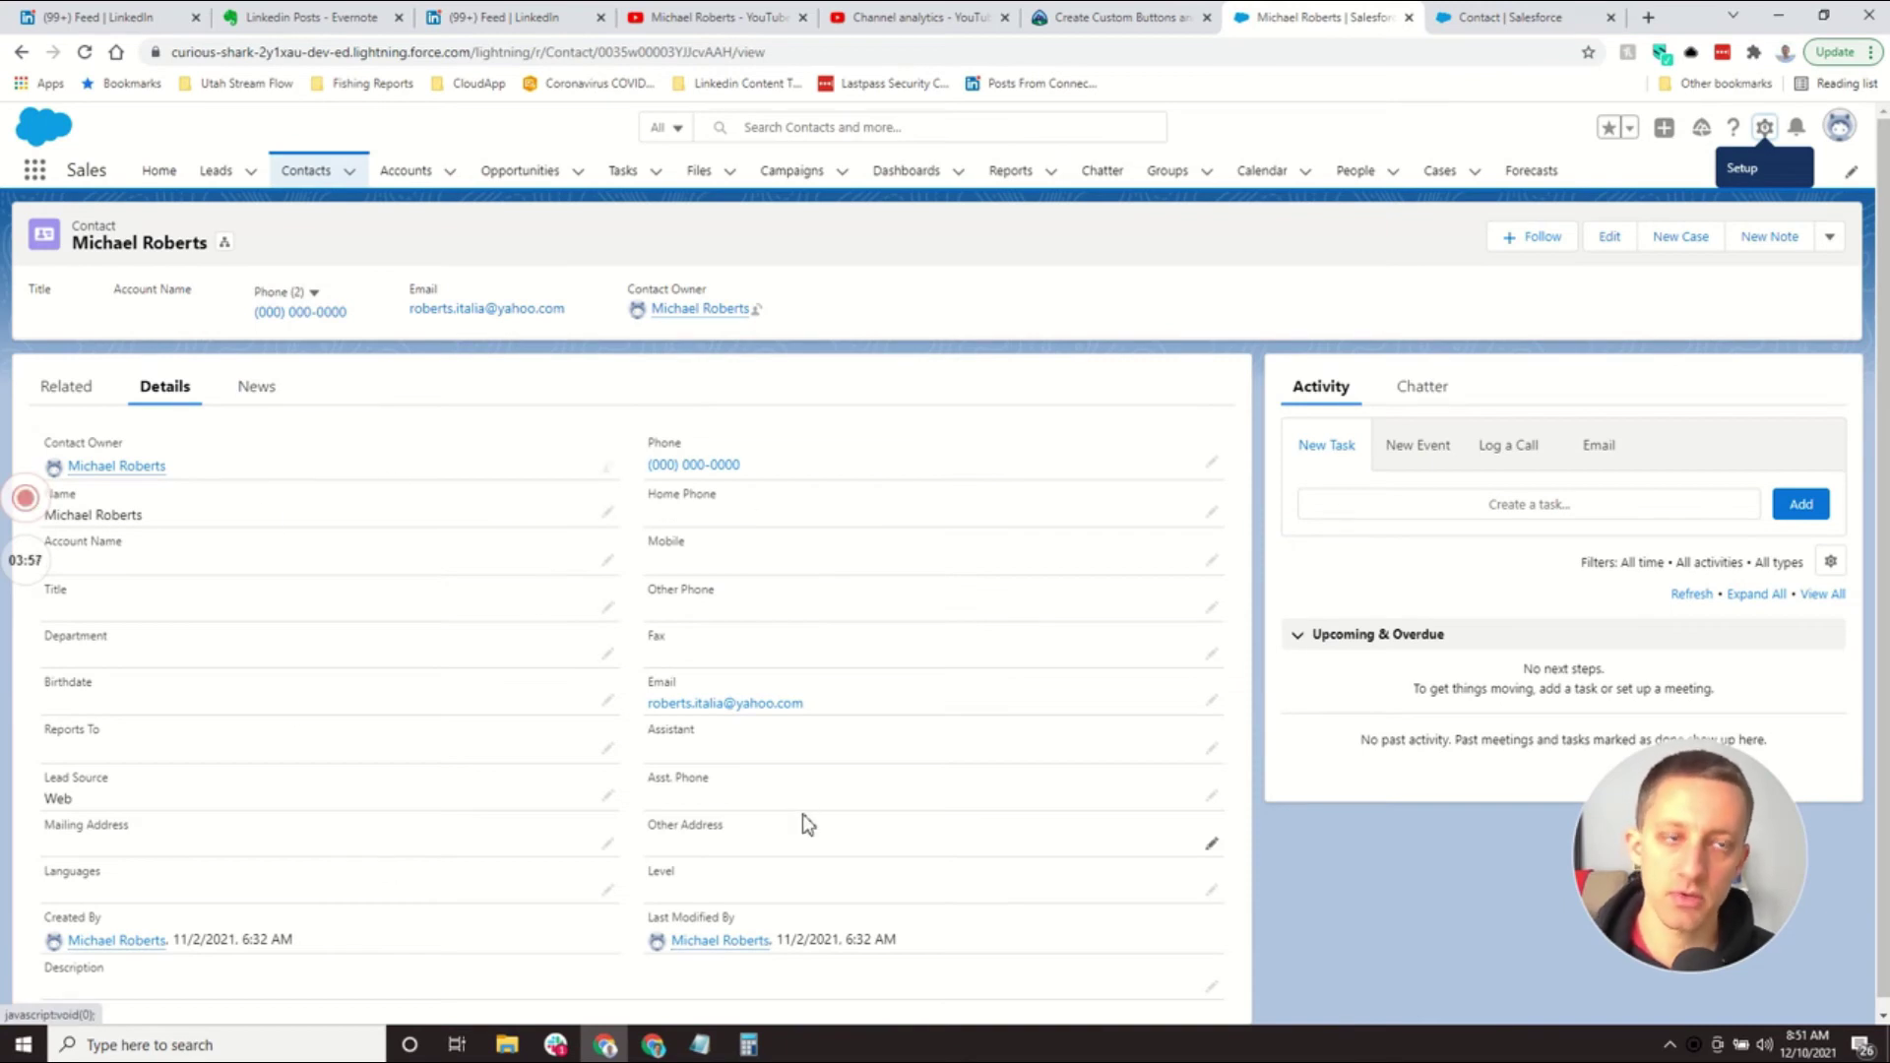
click(1506, 17)
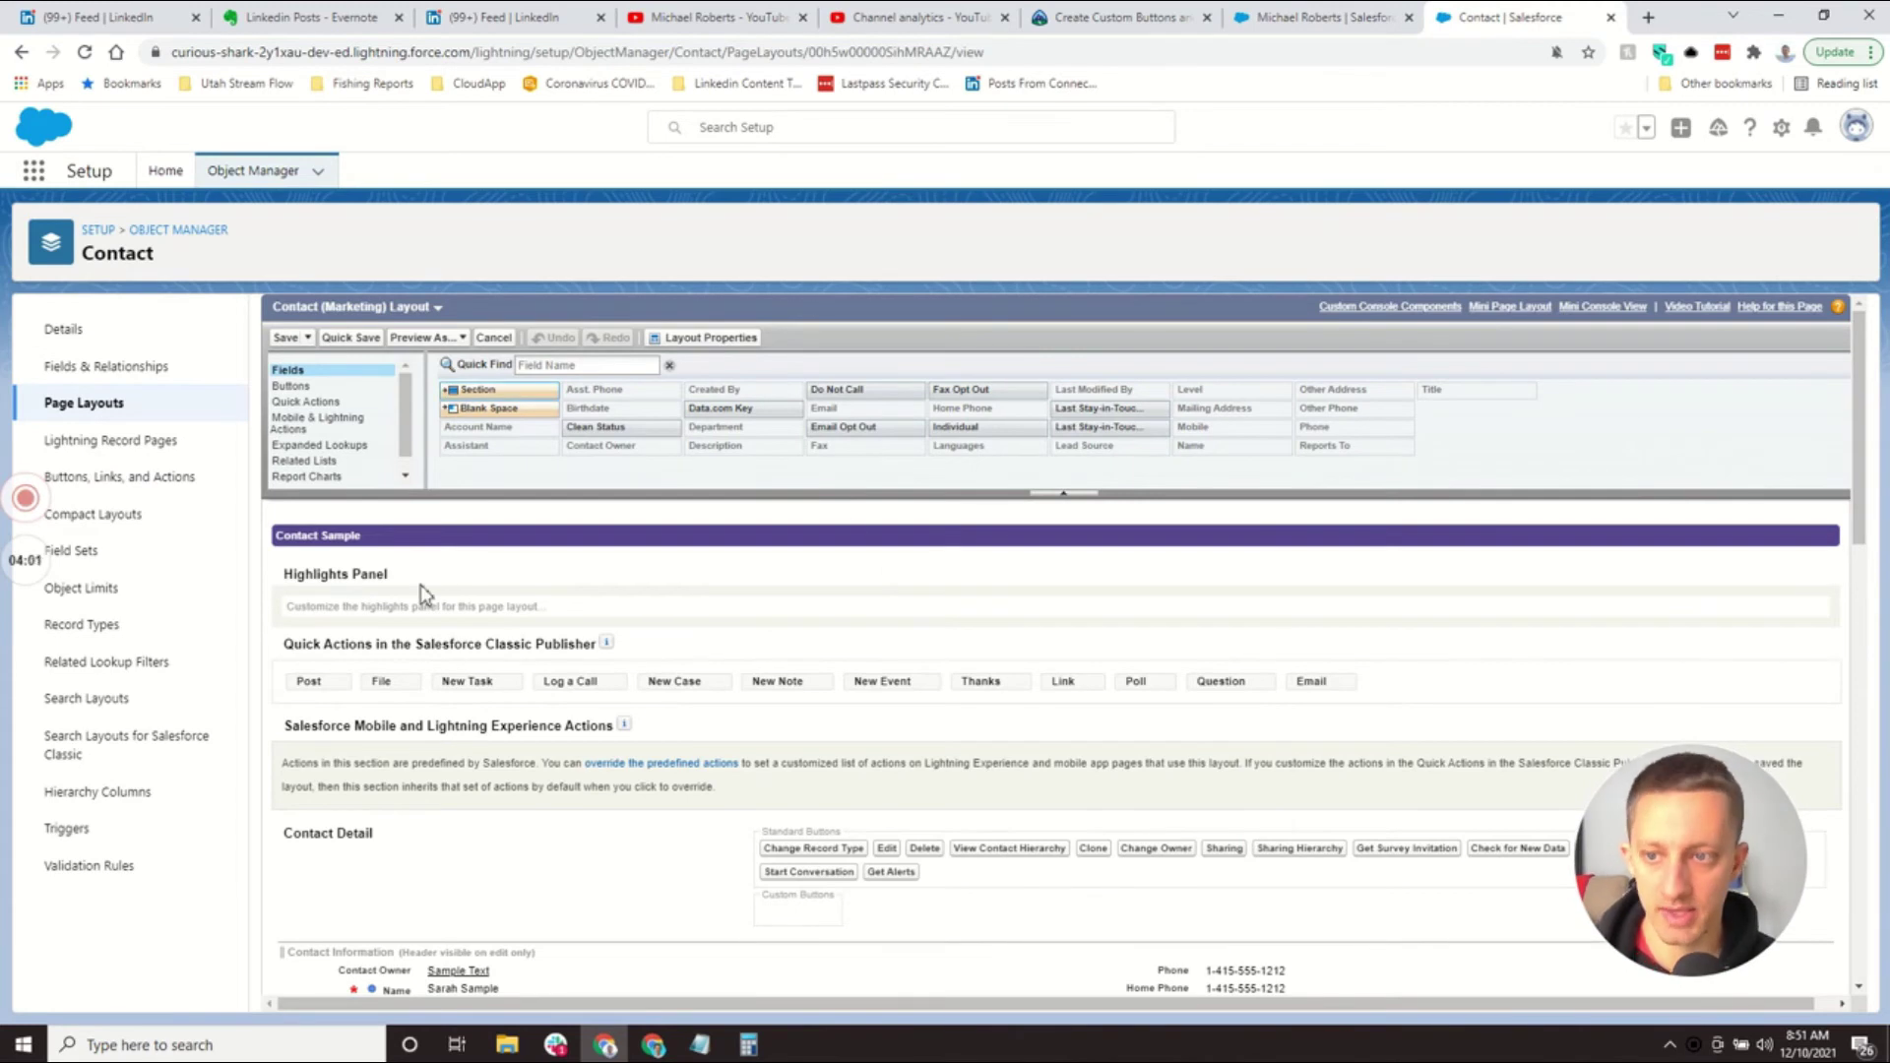
scroll(595, 581, down, 5)
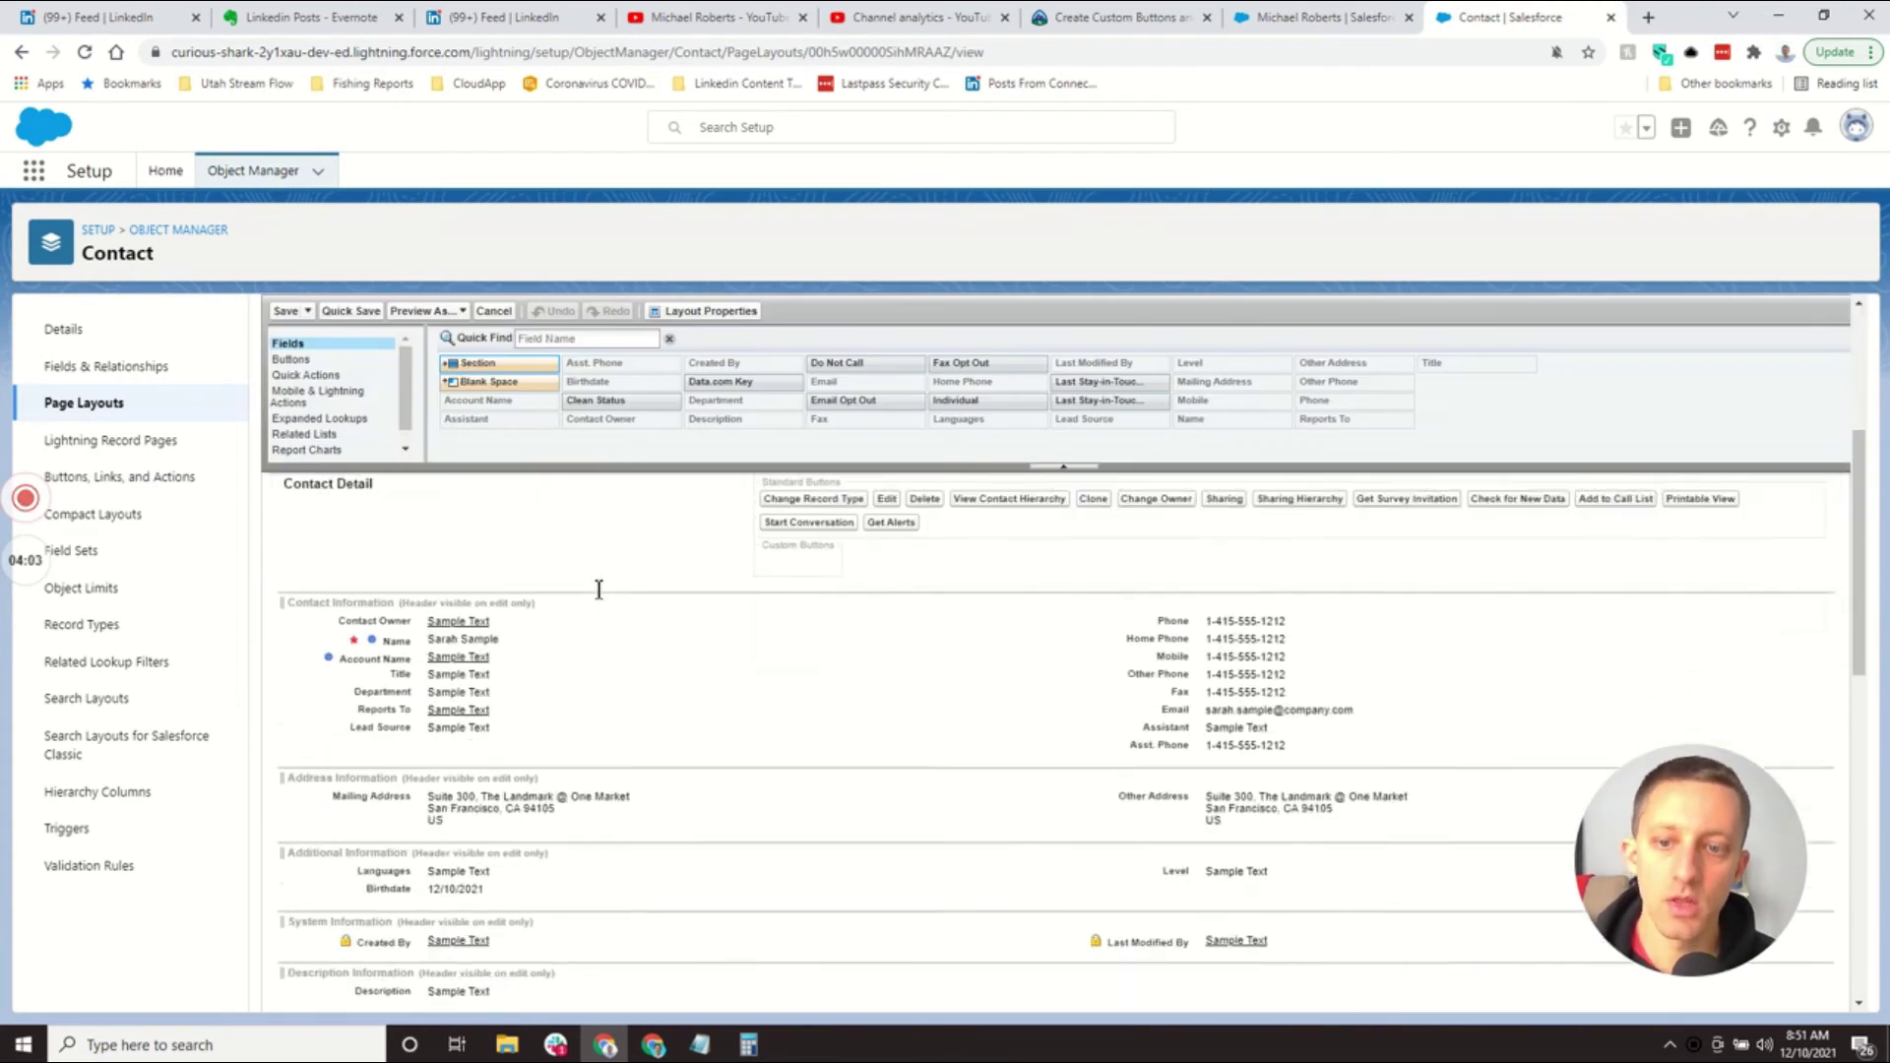
click(1288, 21)
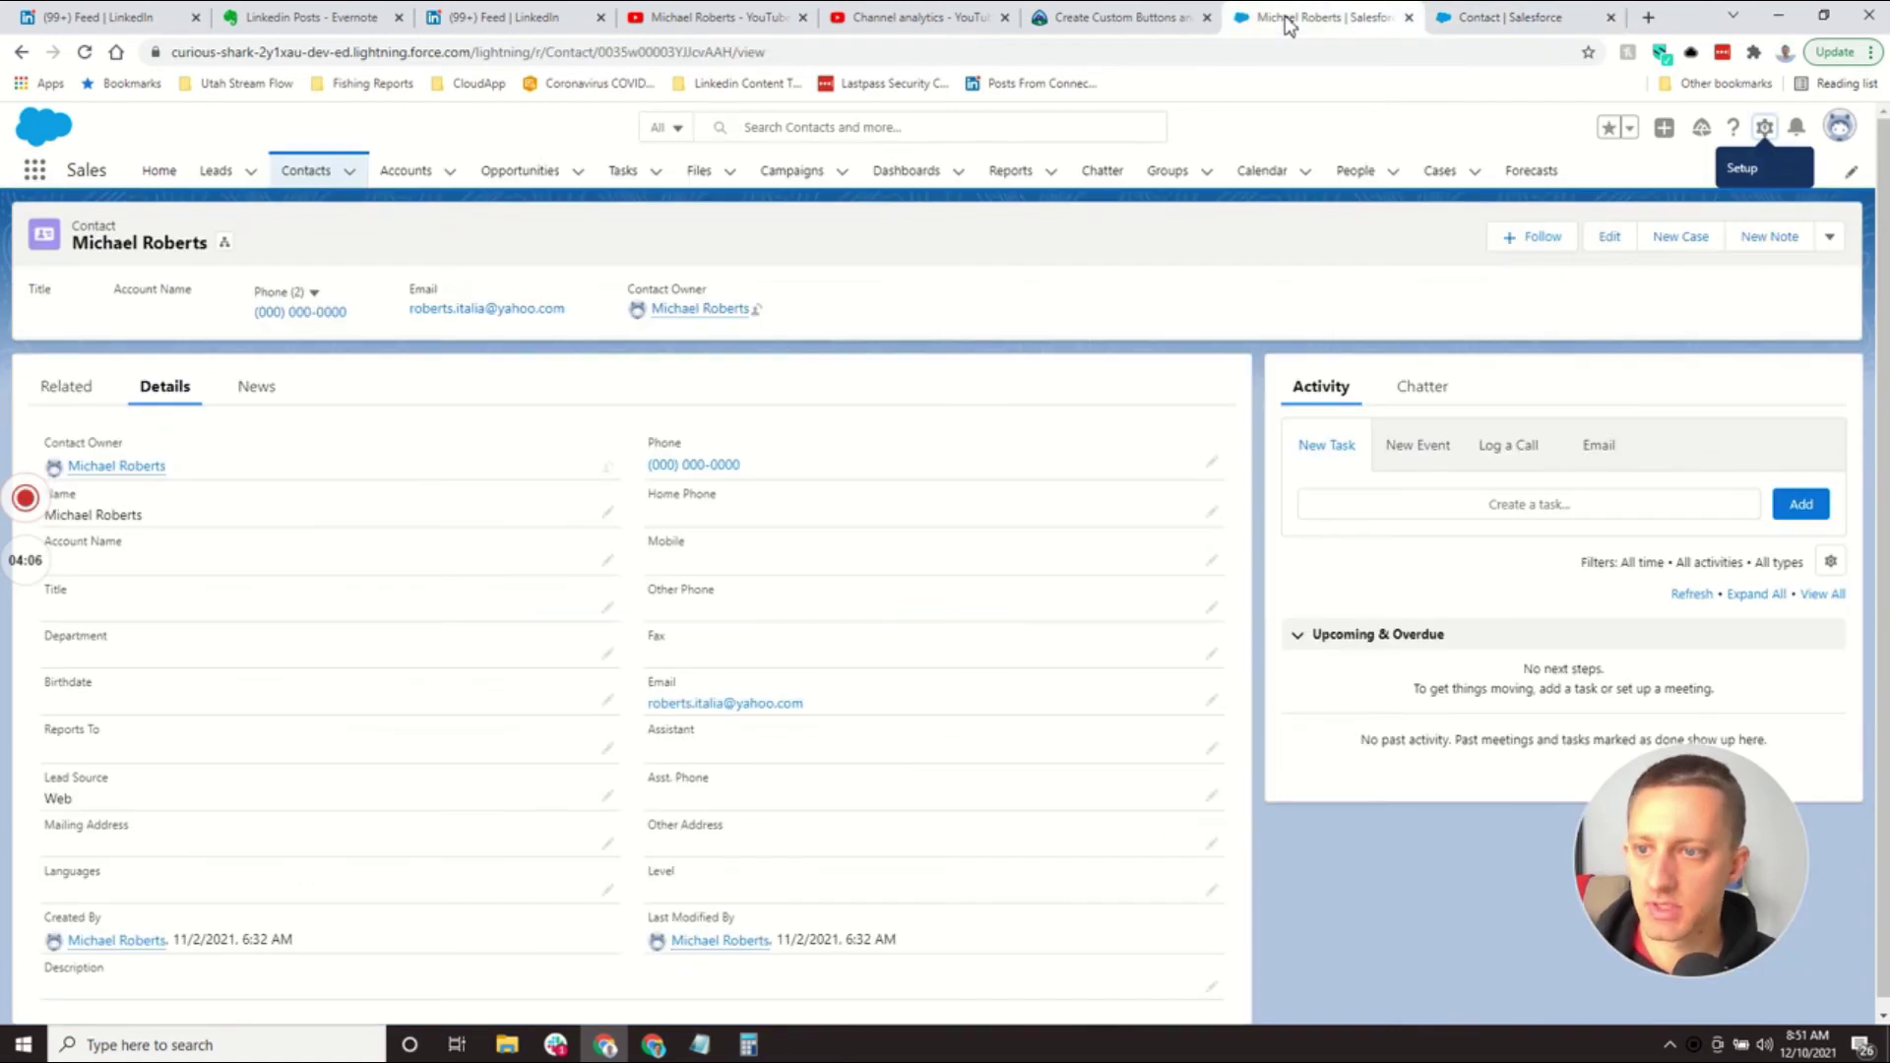
click(1560, 15)
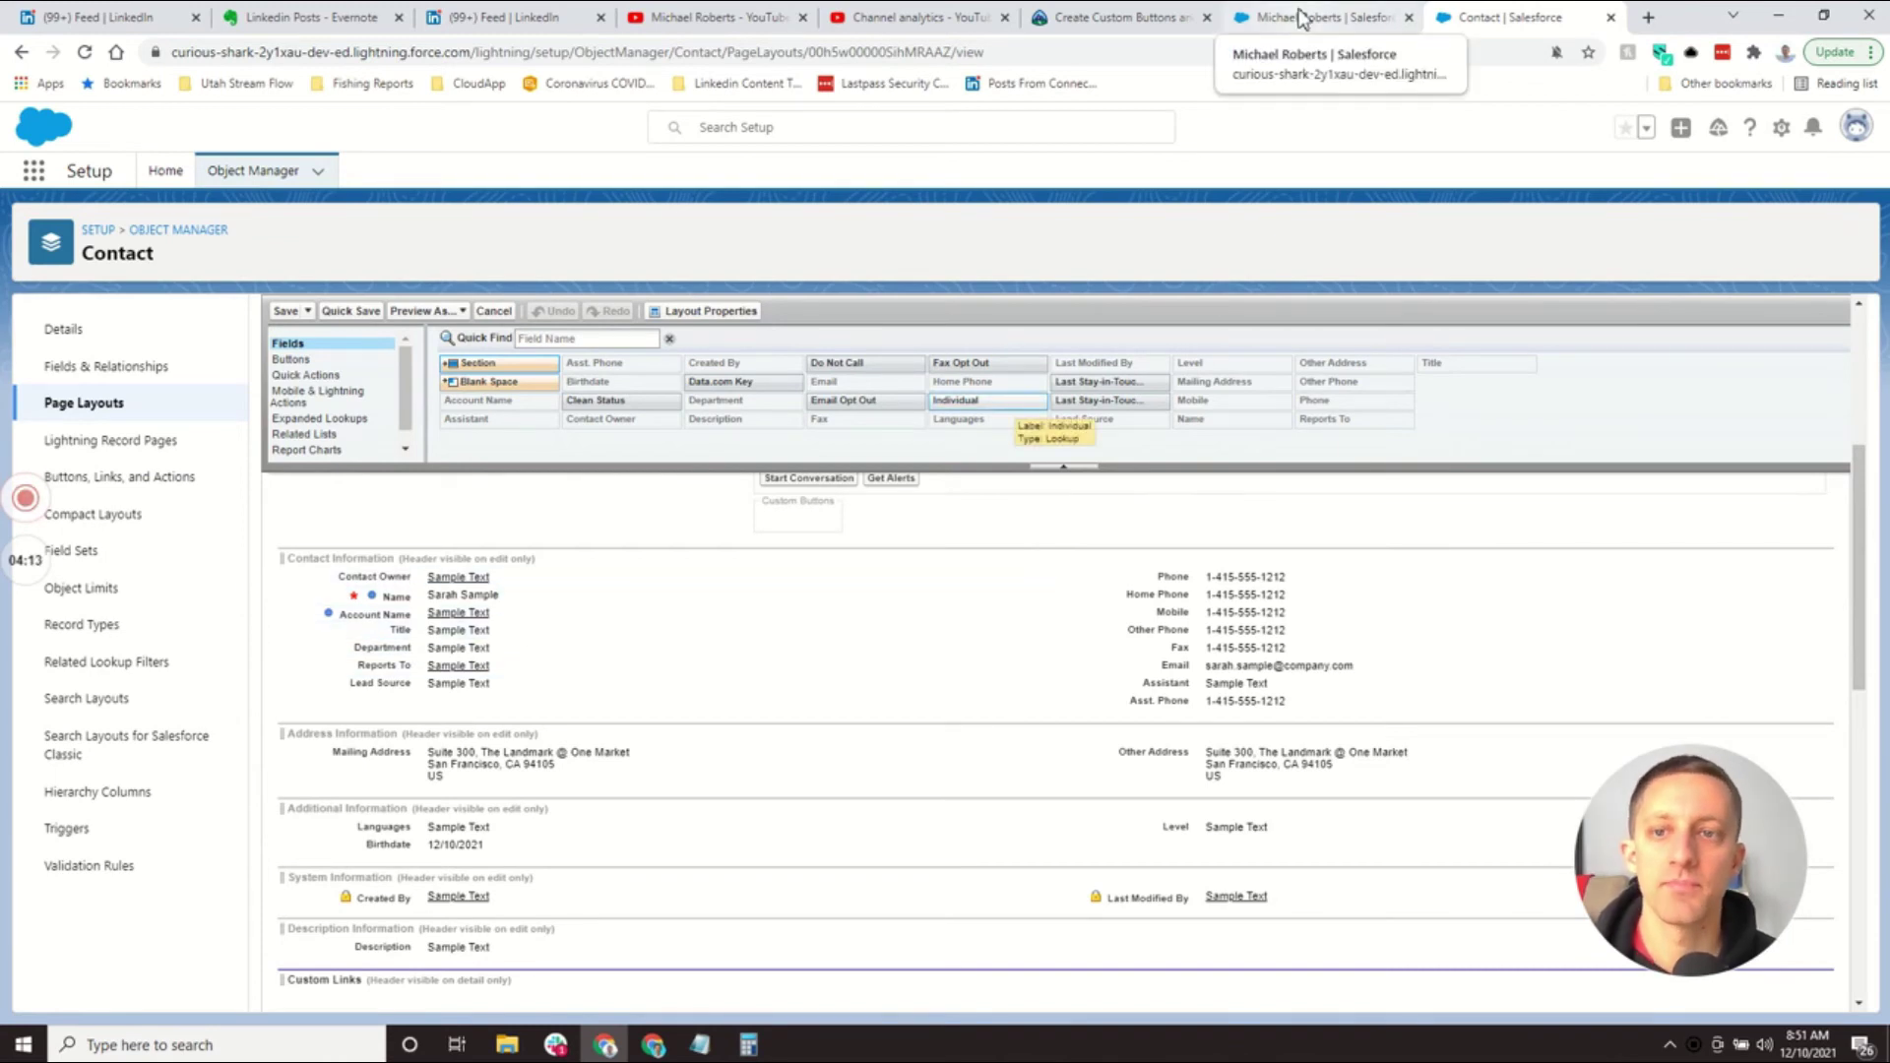
click(106, 404)
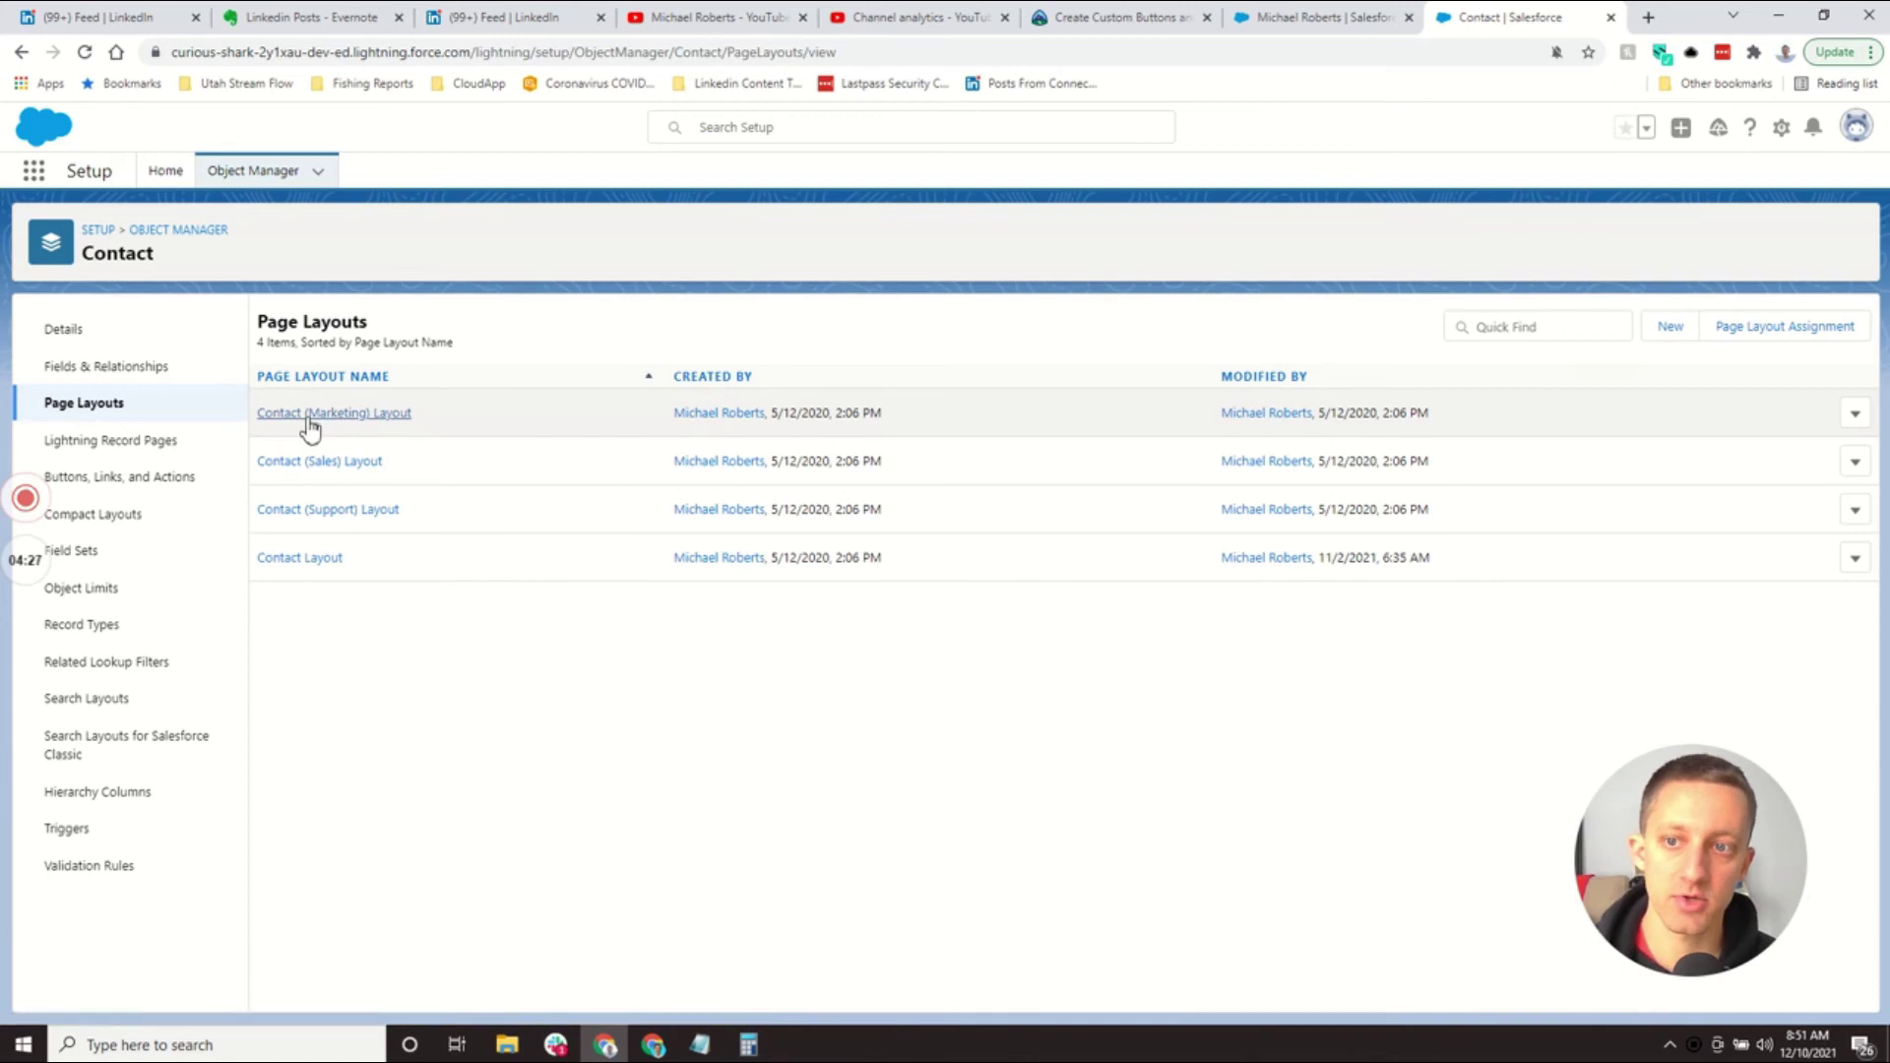
Step: Review the Contact (Marketing) and Contact (Sales) layouts, then return to the Page Layouts list
click(362, 423)
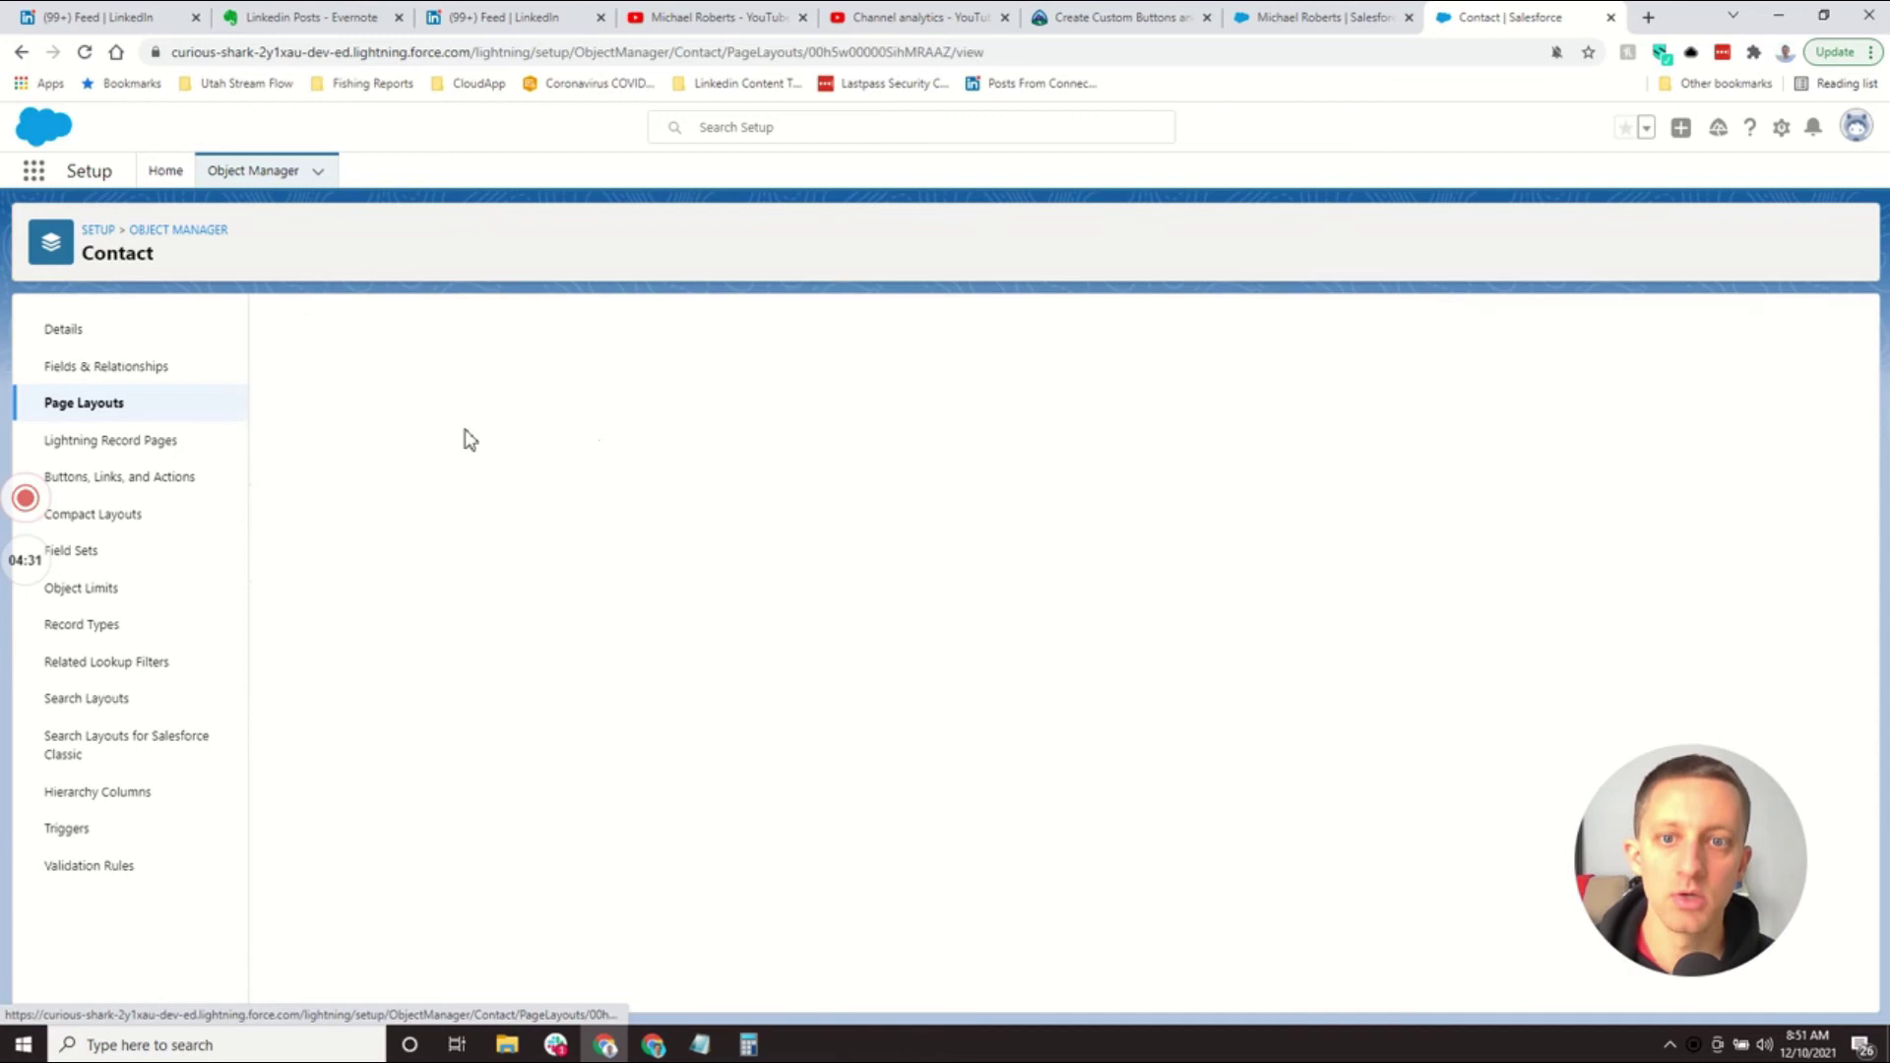
scroll(637, 489, down, 6)
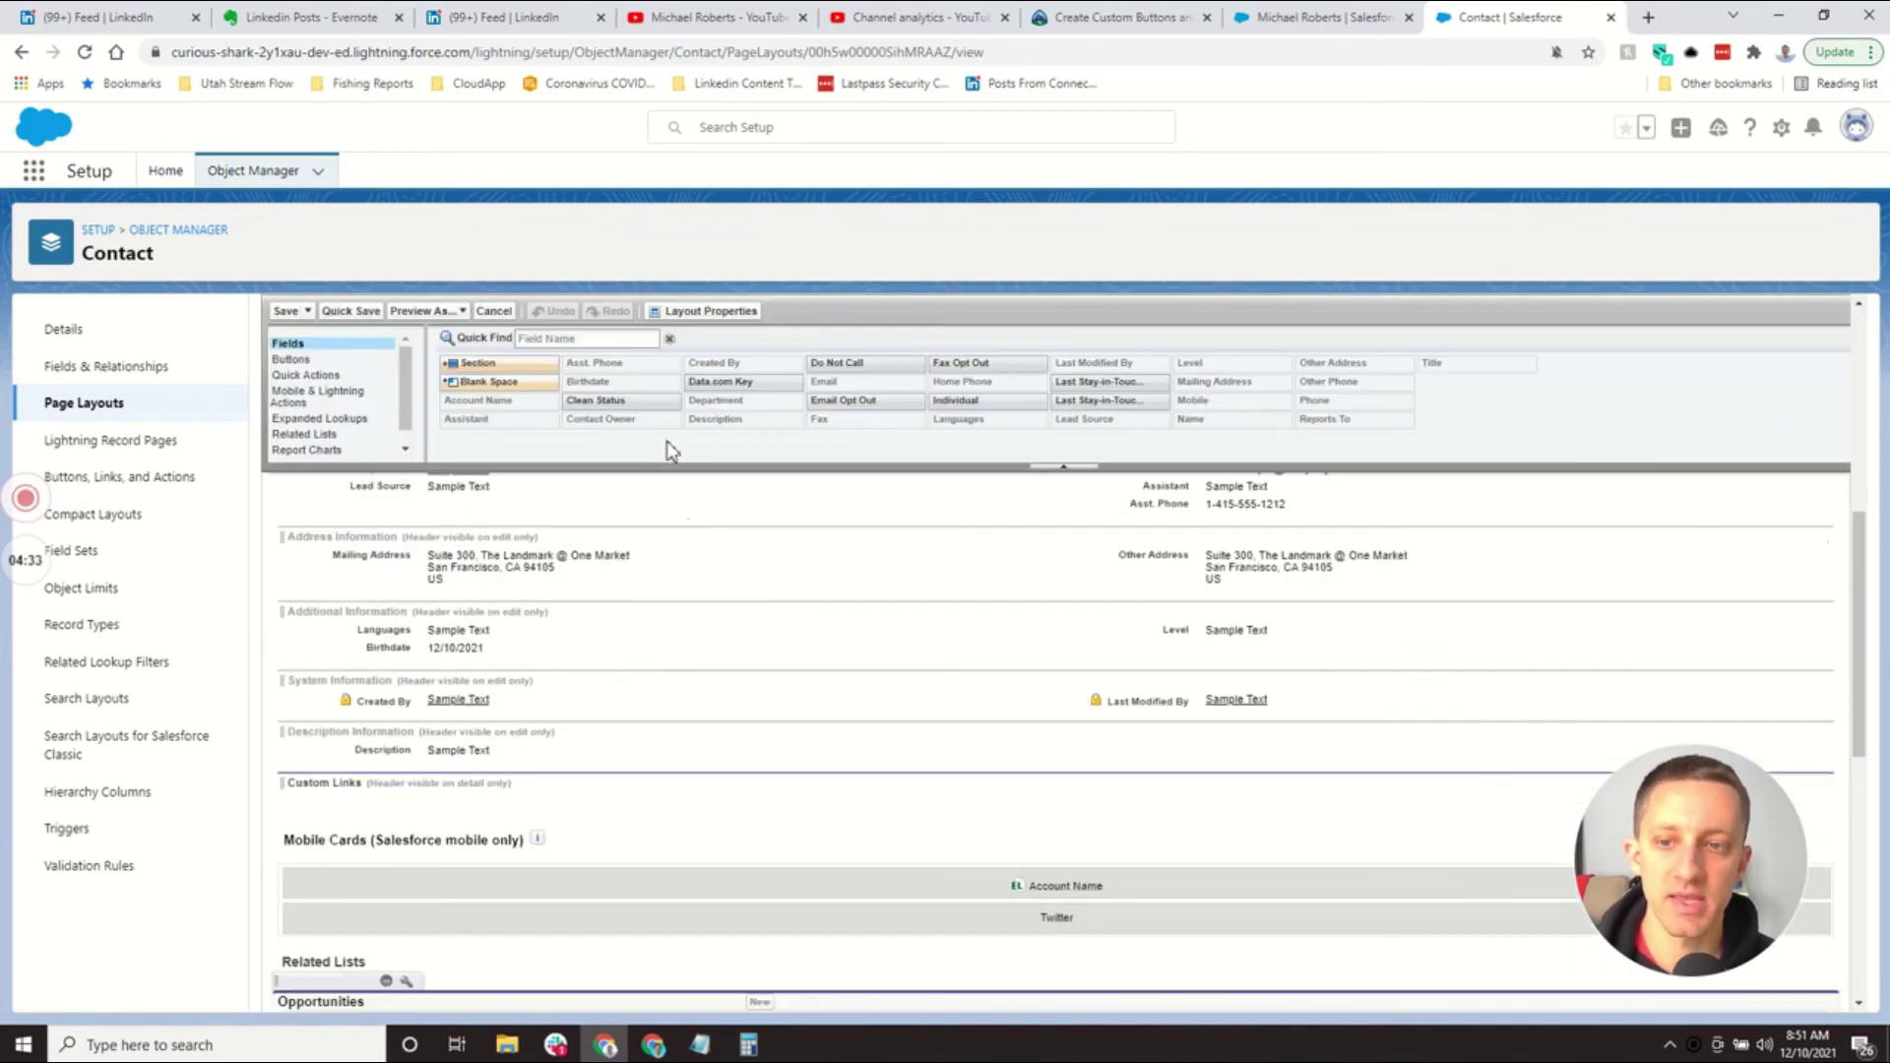
scroll(604, 632, up, 2)
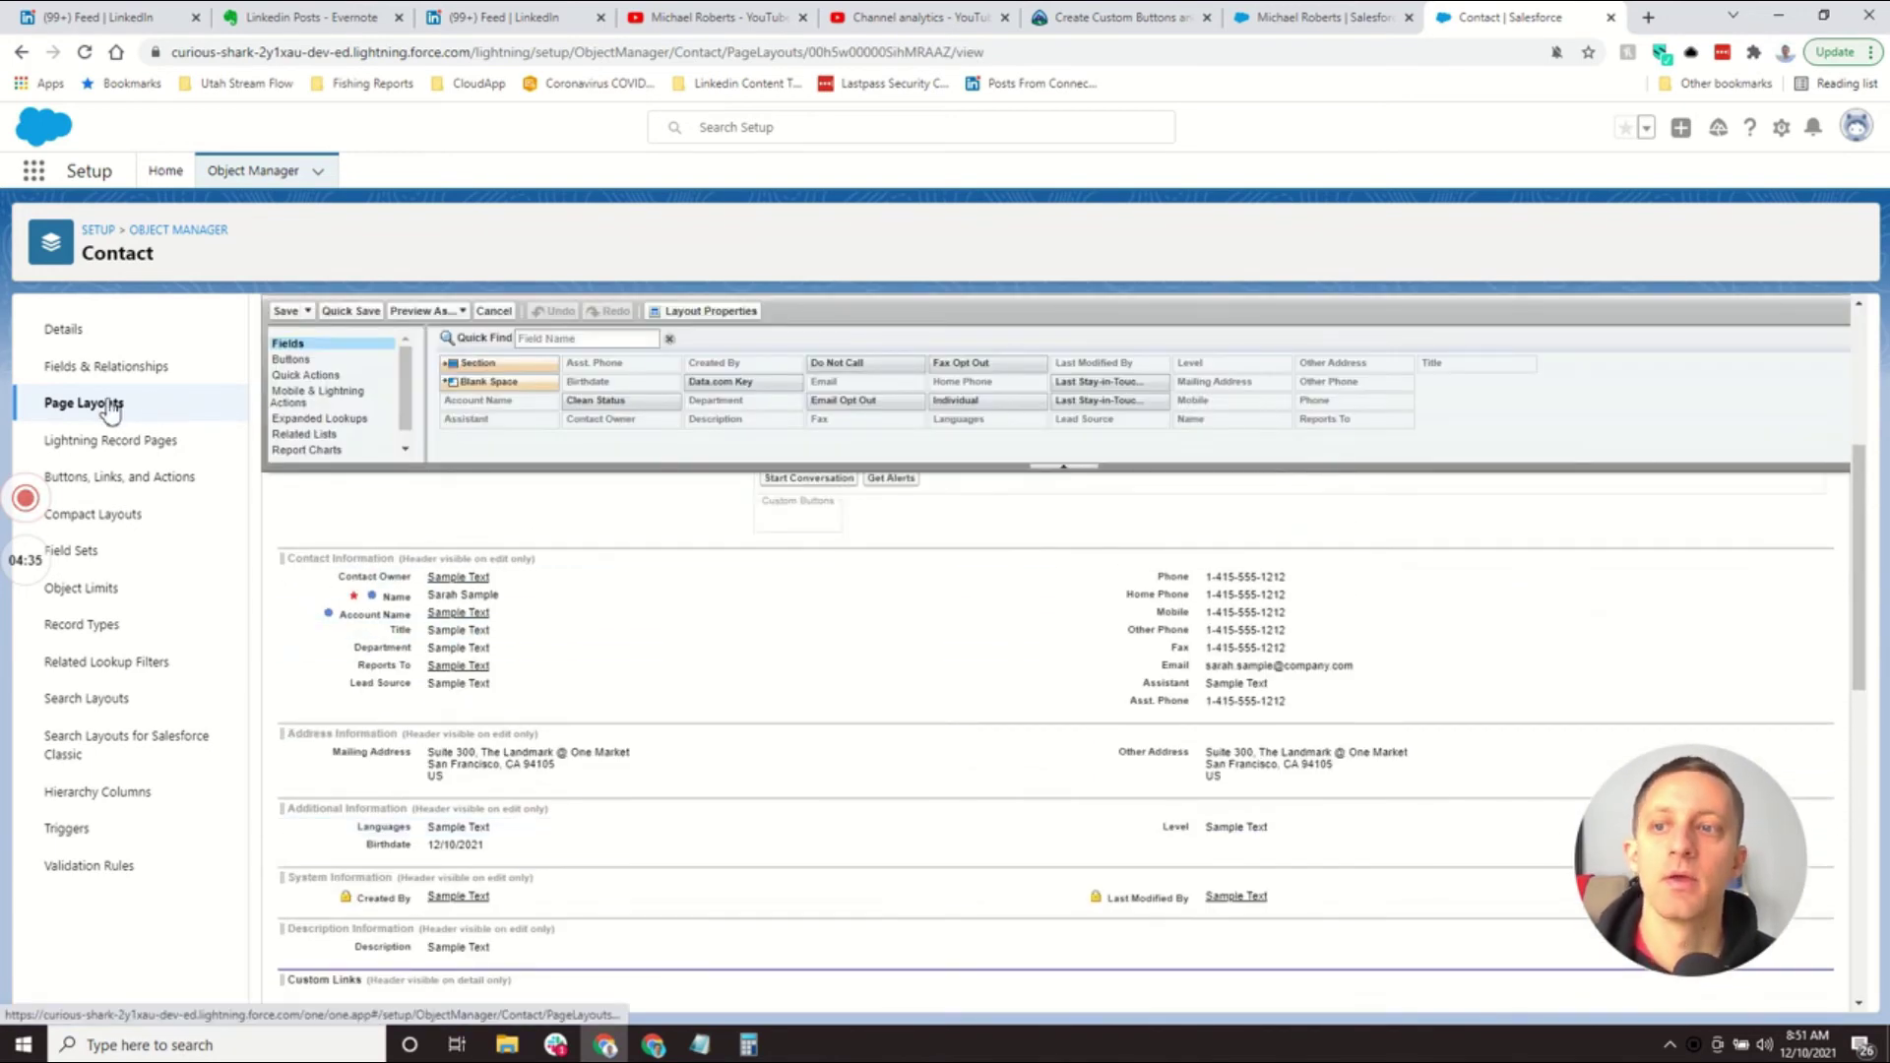
click(152, 405)
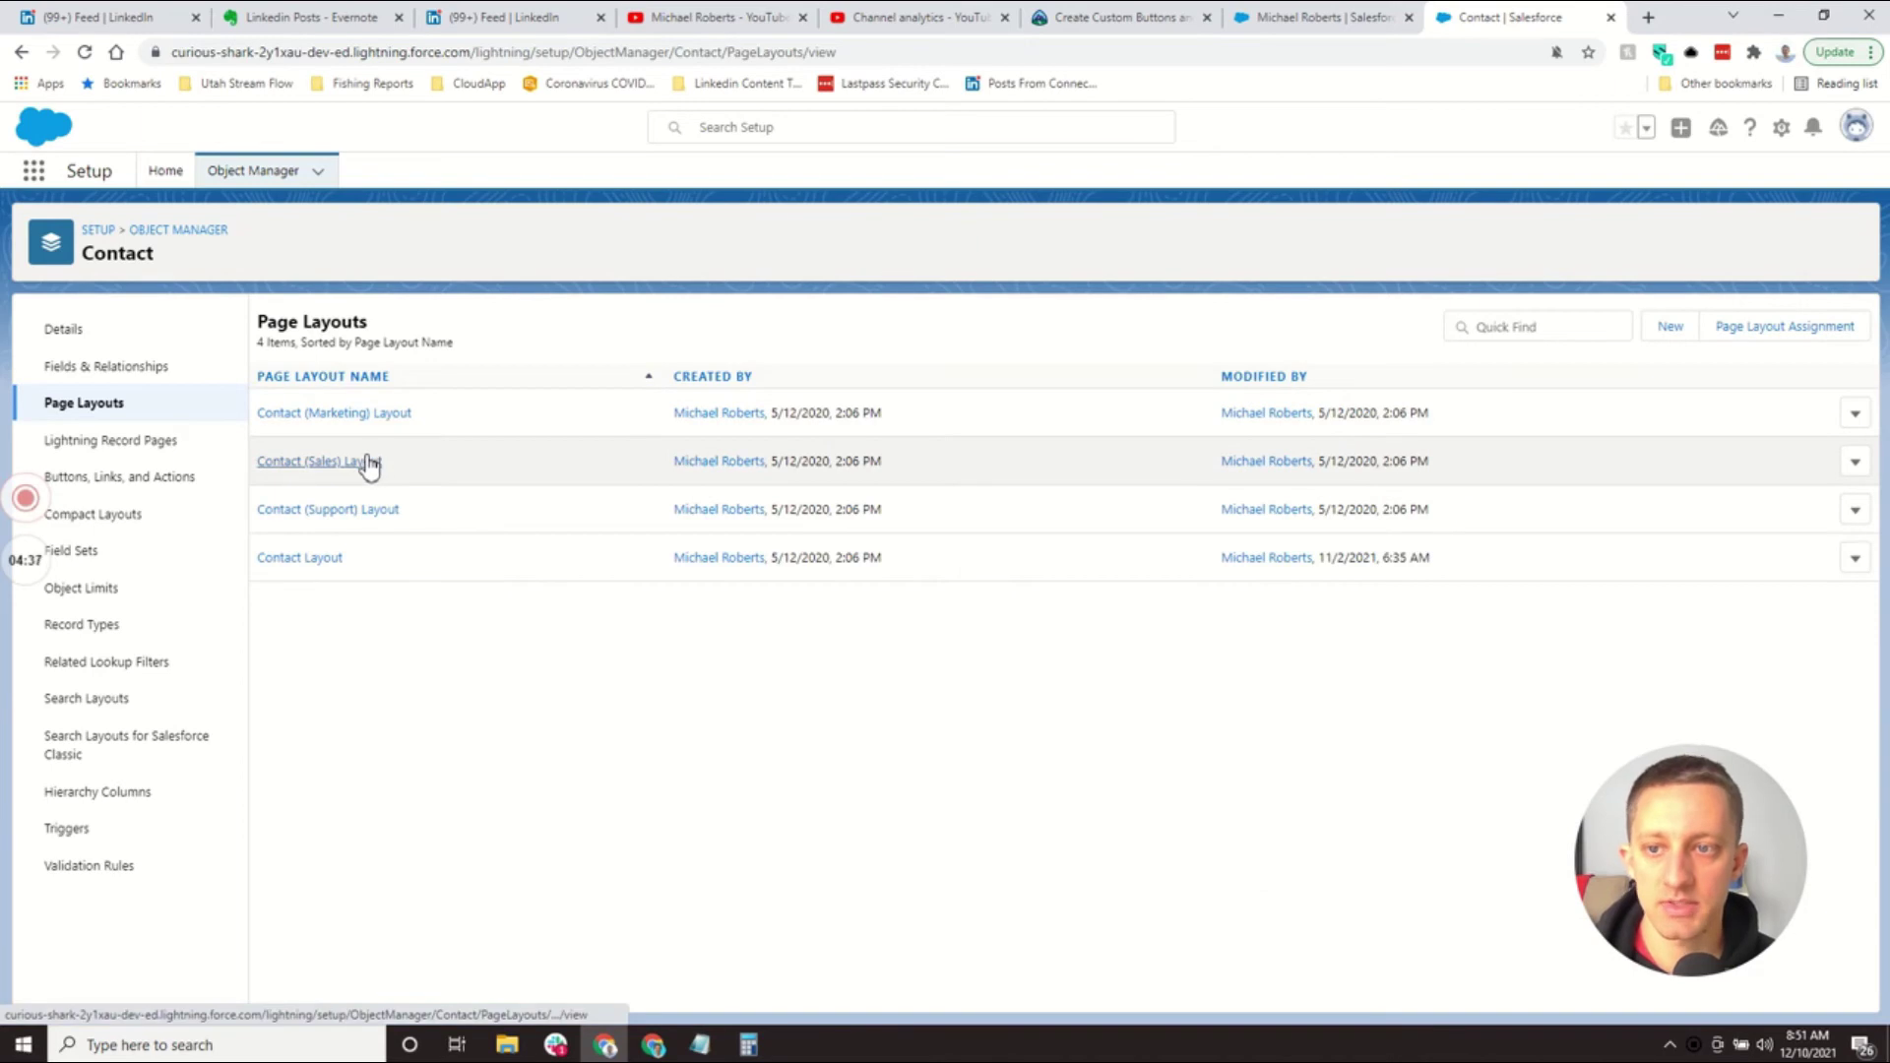
click(363, 464)
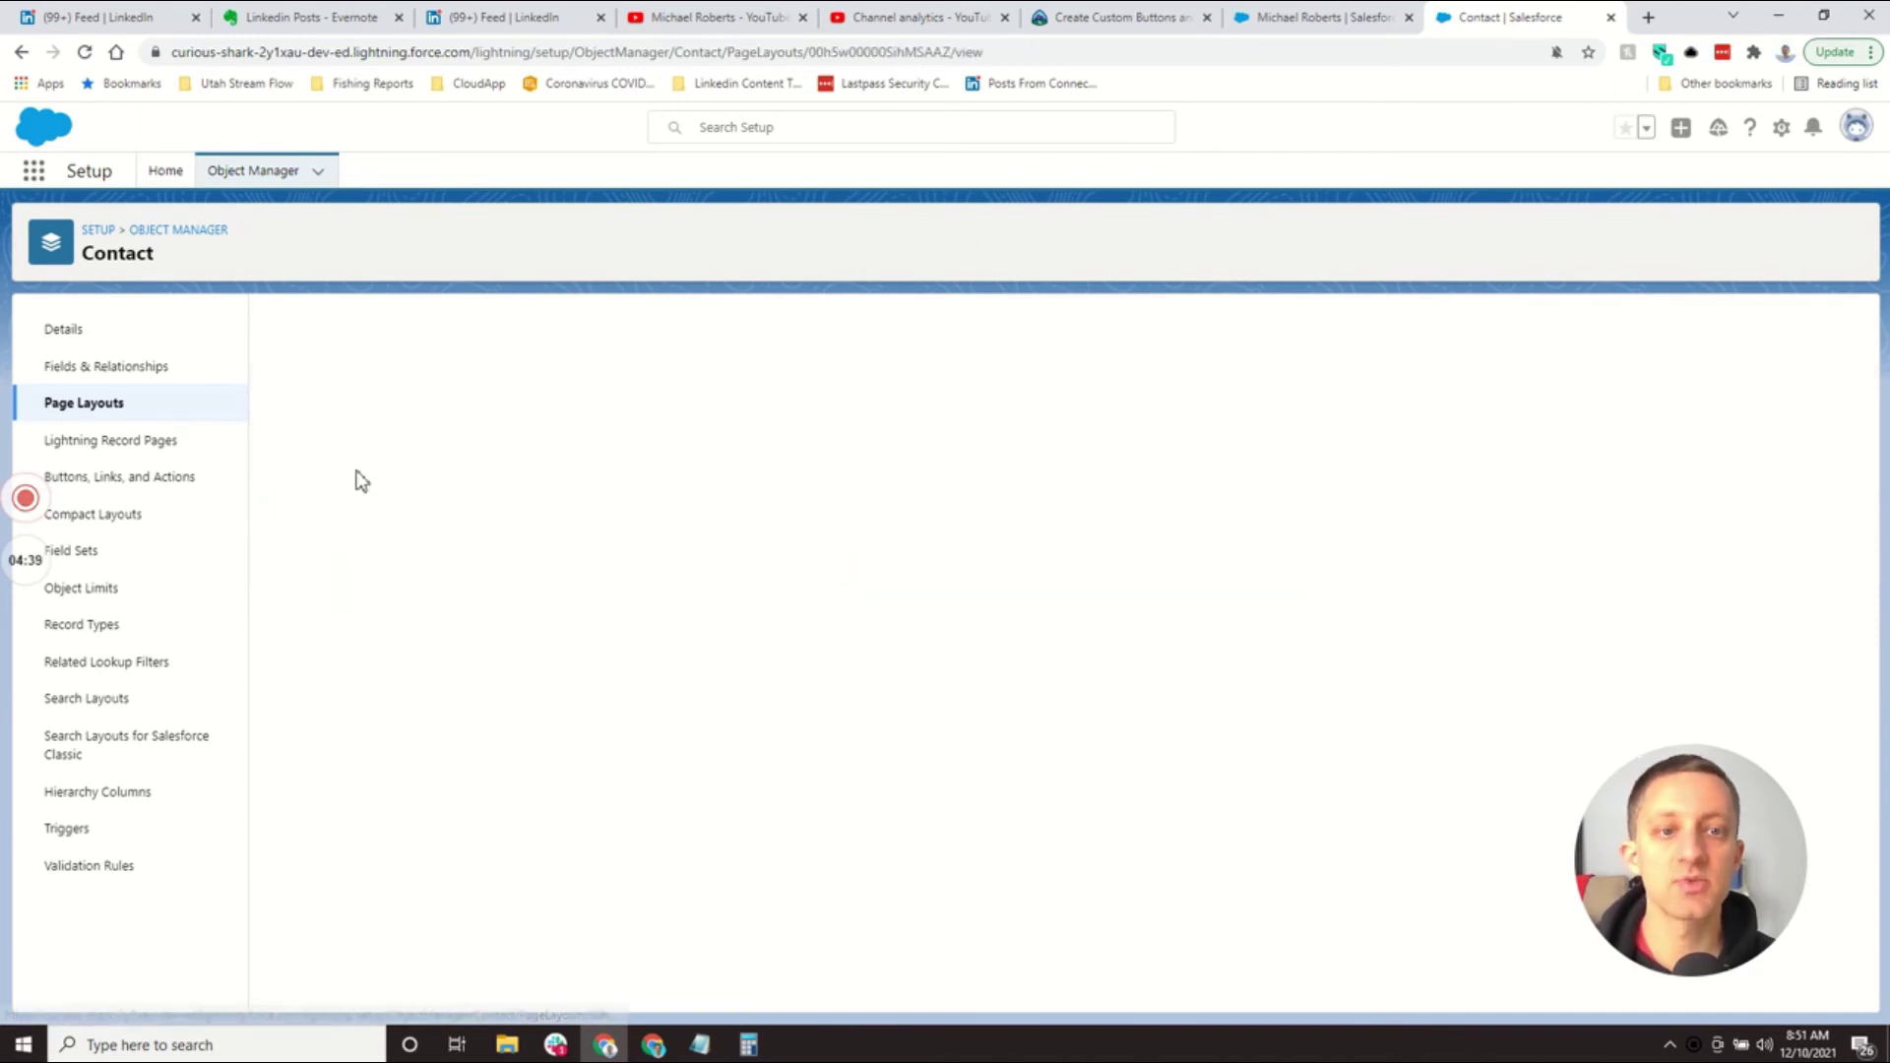
scroll(704, 670, down, 4)
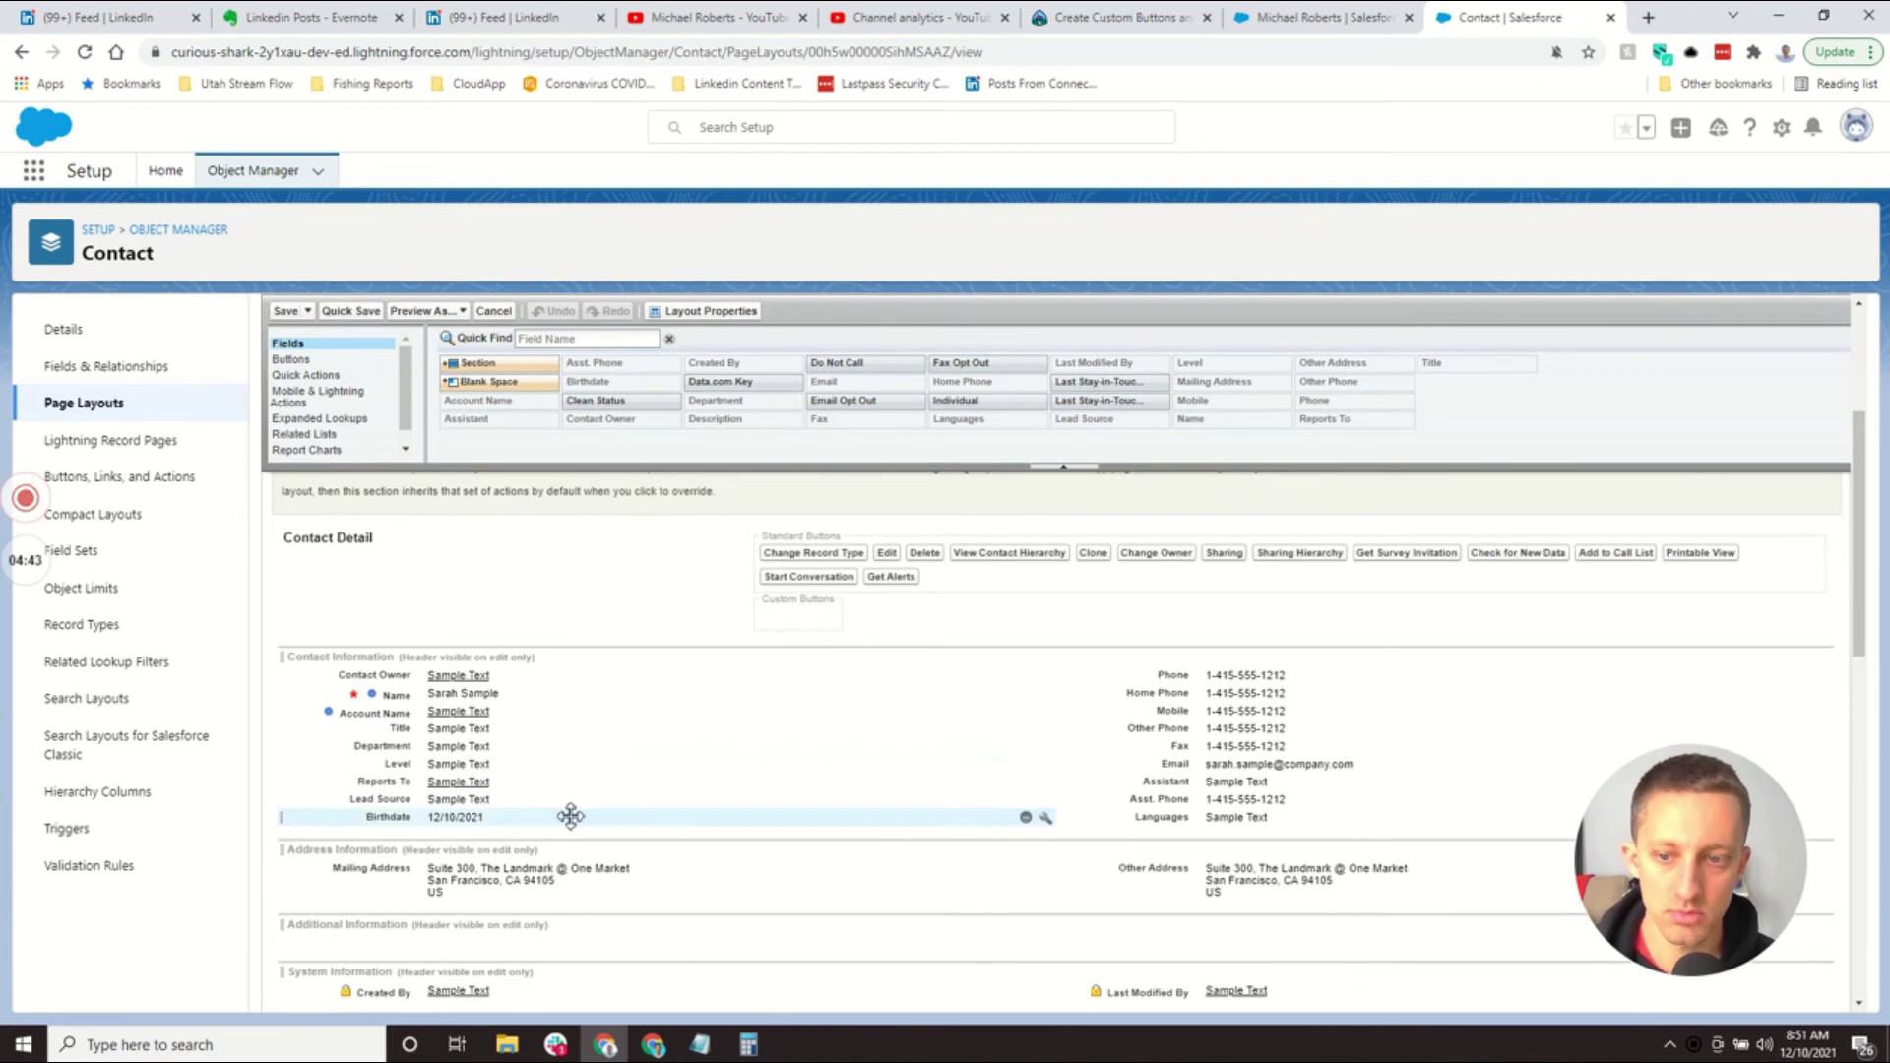
click(83, 402)
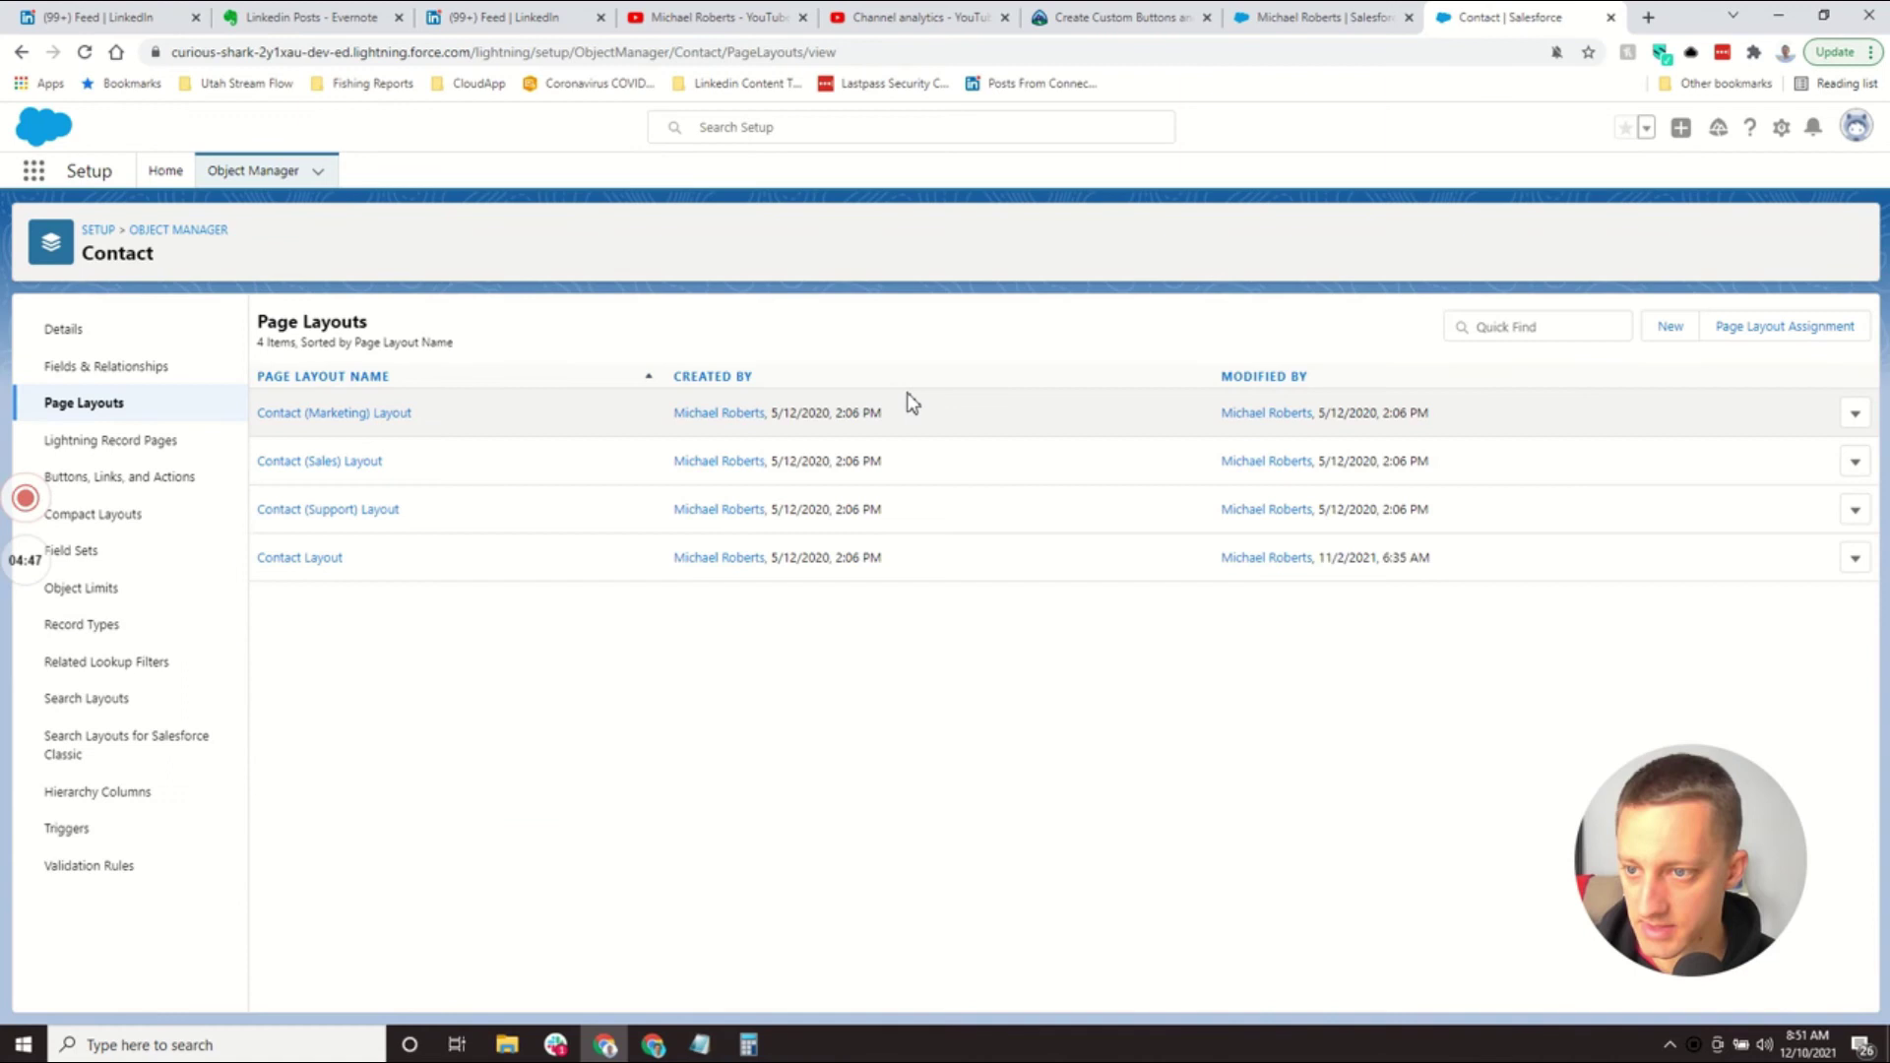
Step: Review the Contact Buttons, Links, and Actions list against the contact record's actions menu
click(190, 485)
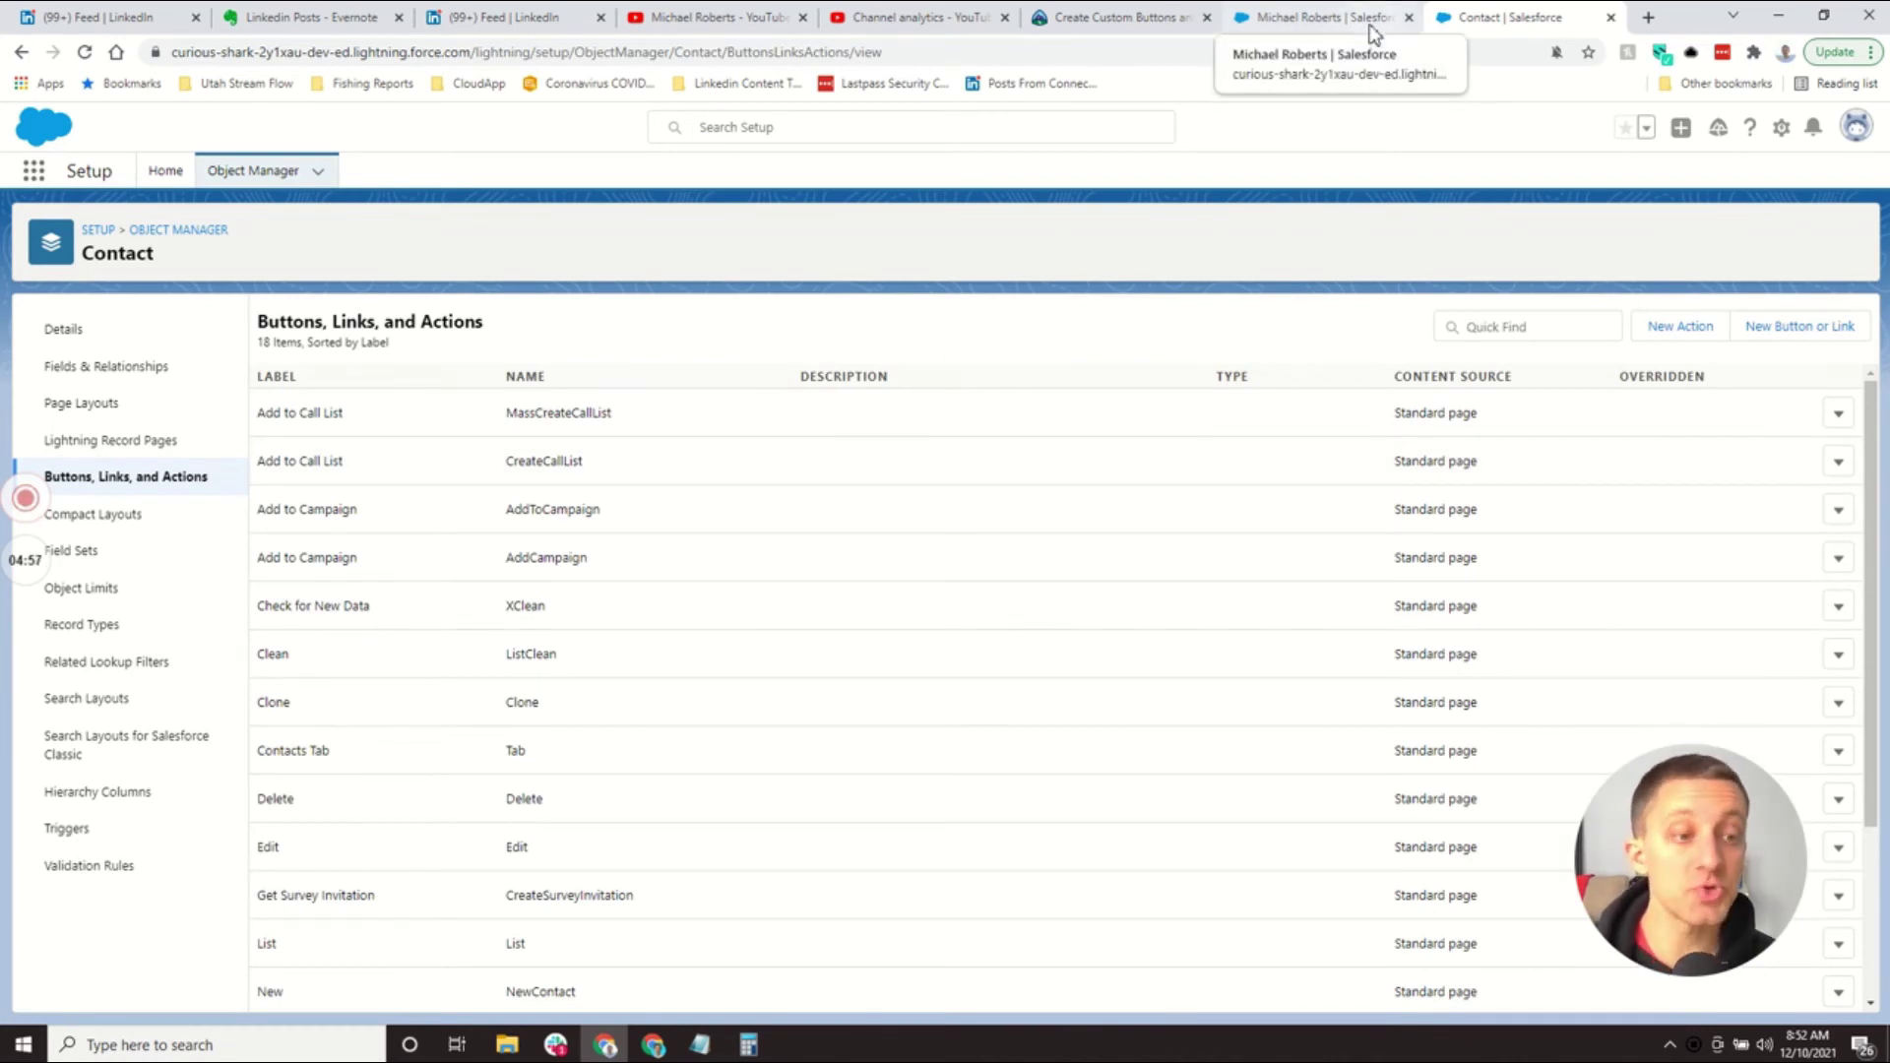
click(1375, 30)
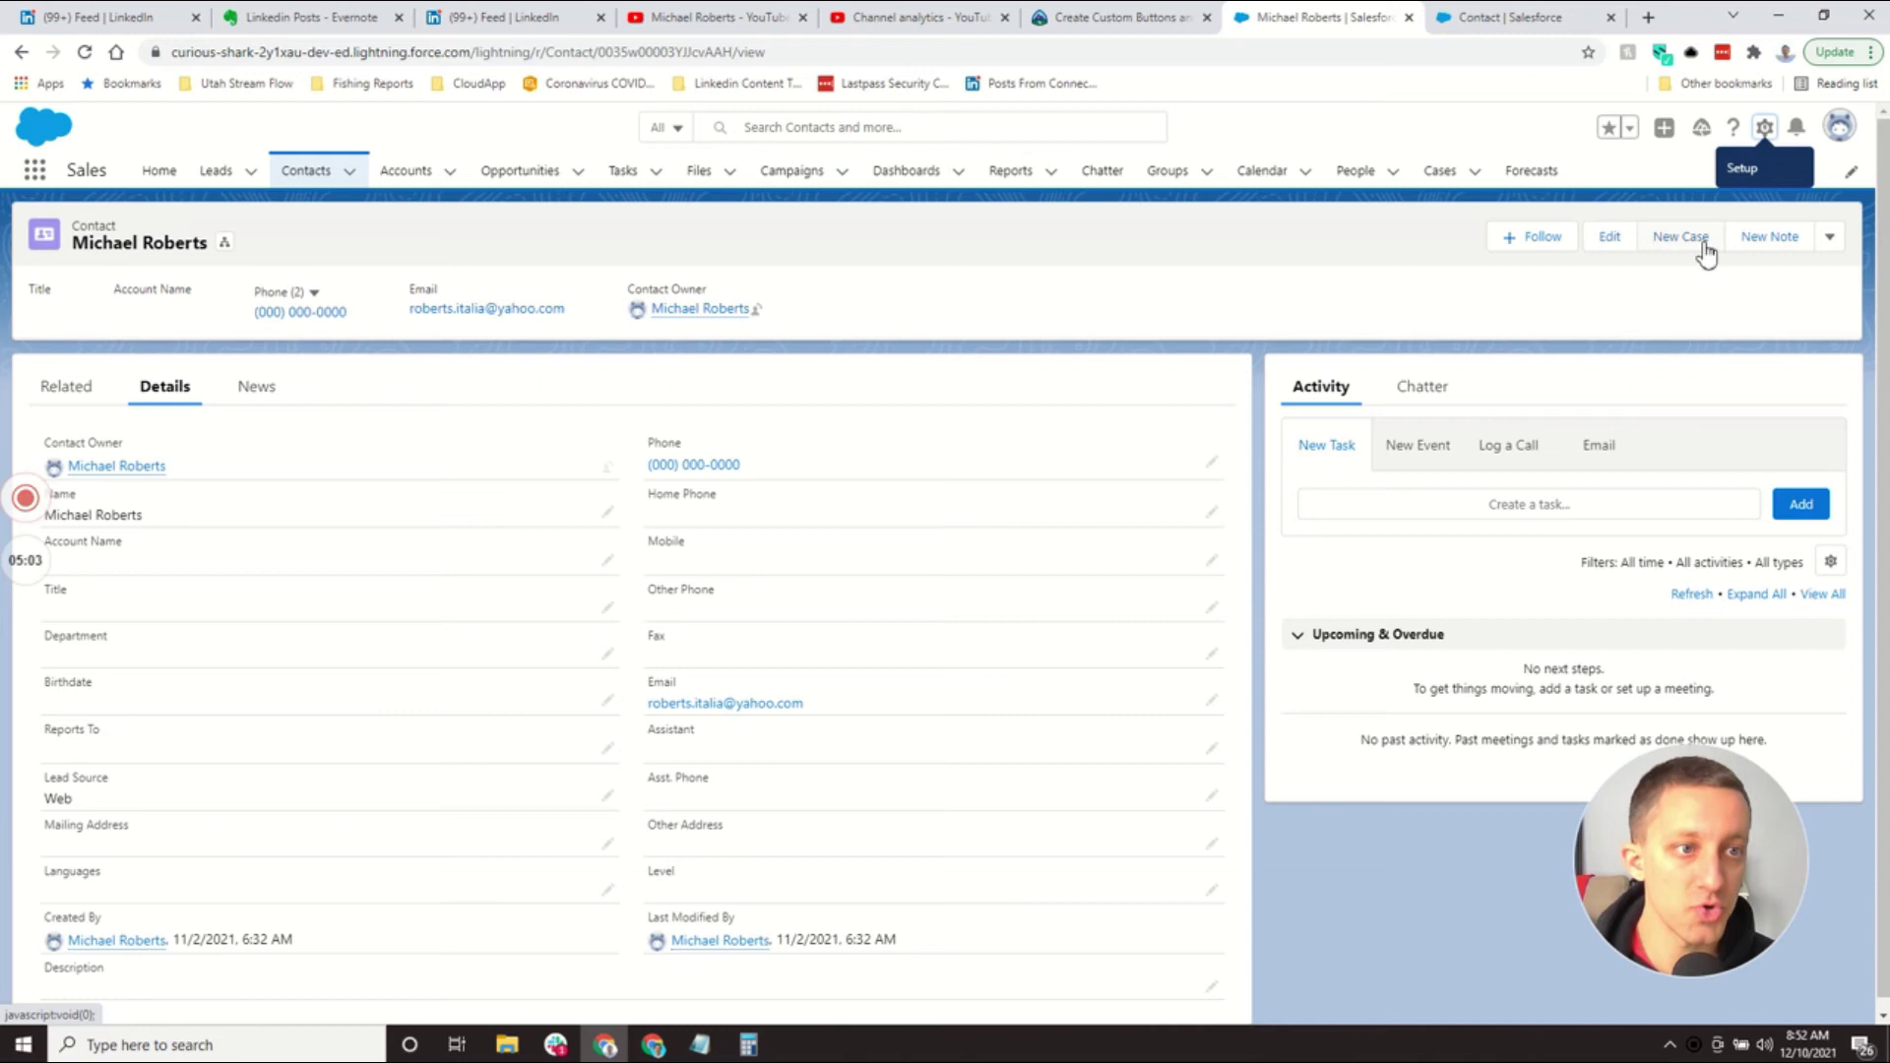
click(1831, 238)
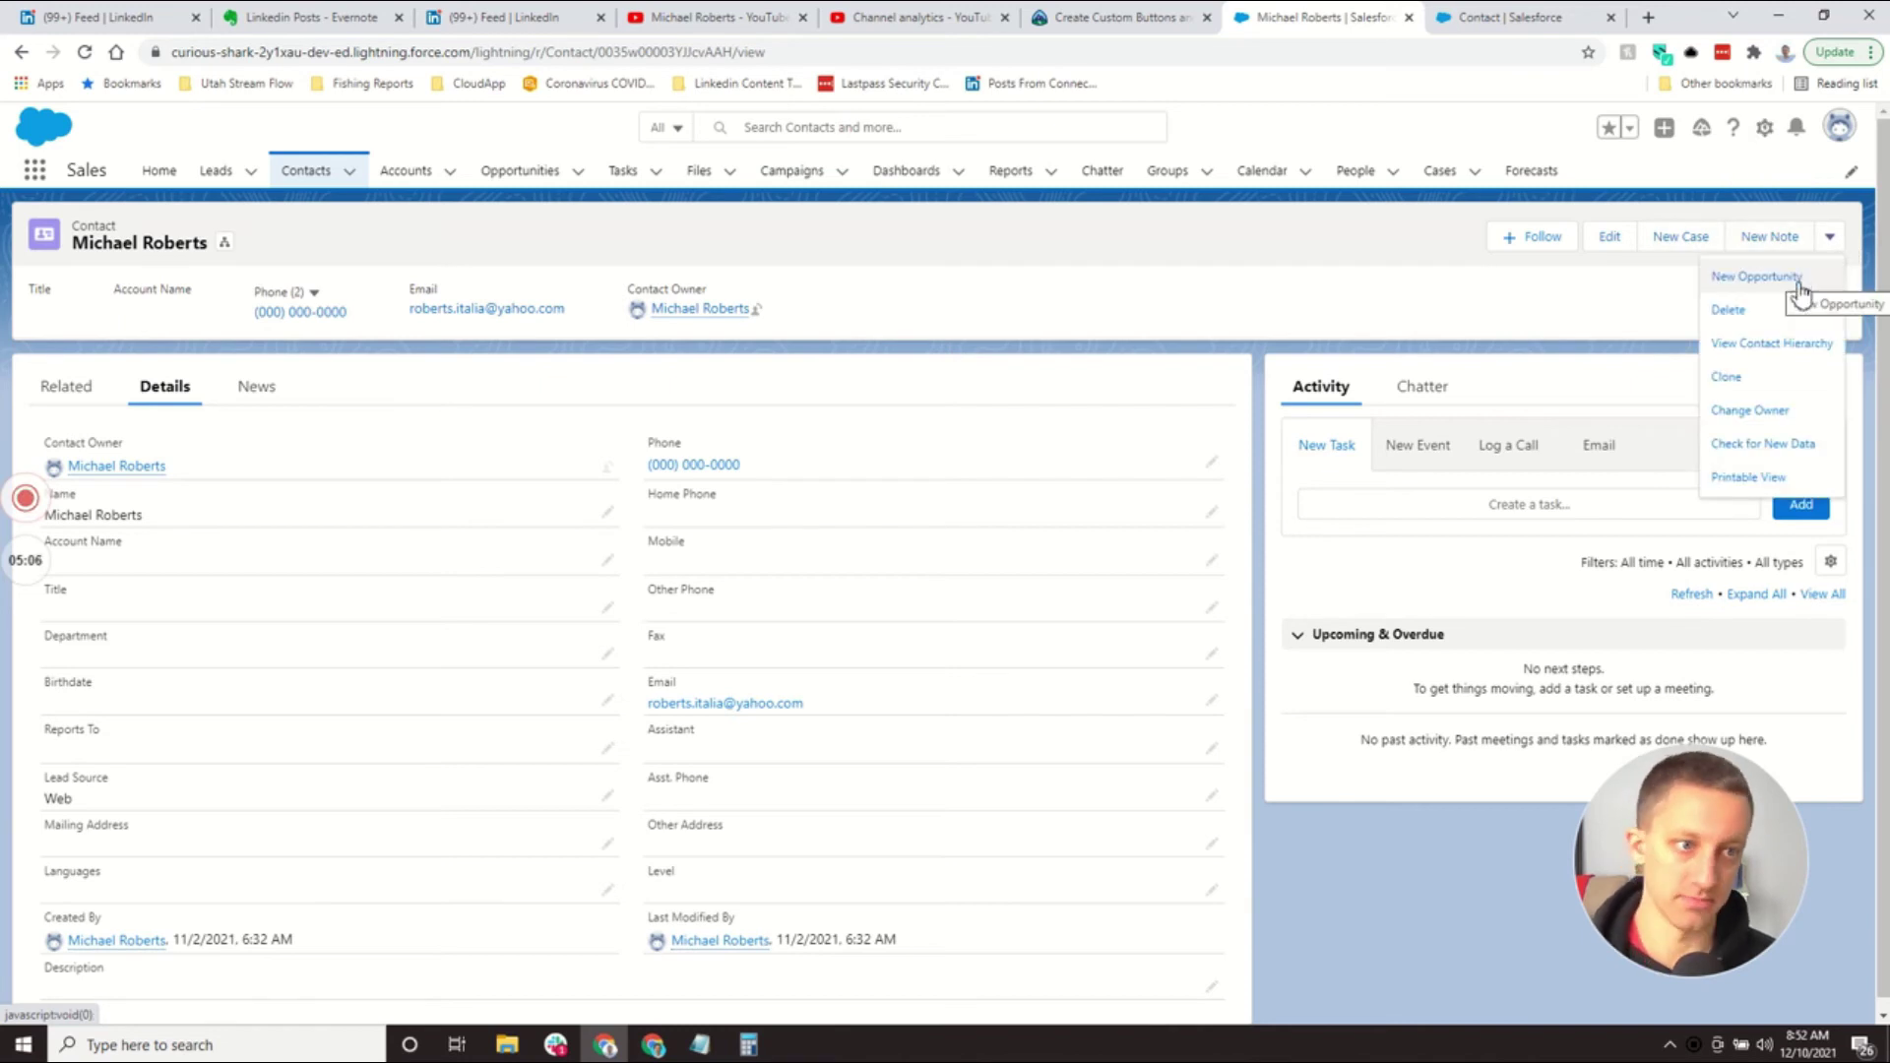
click(1528, 317)
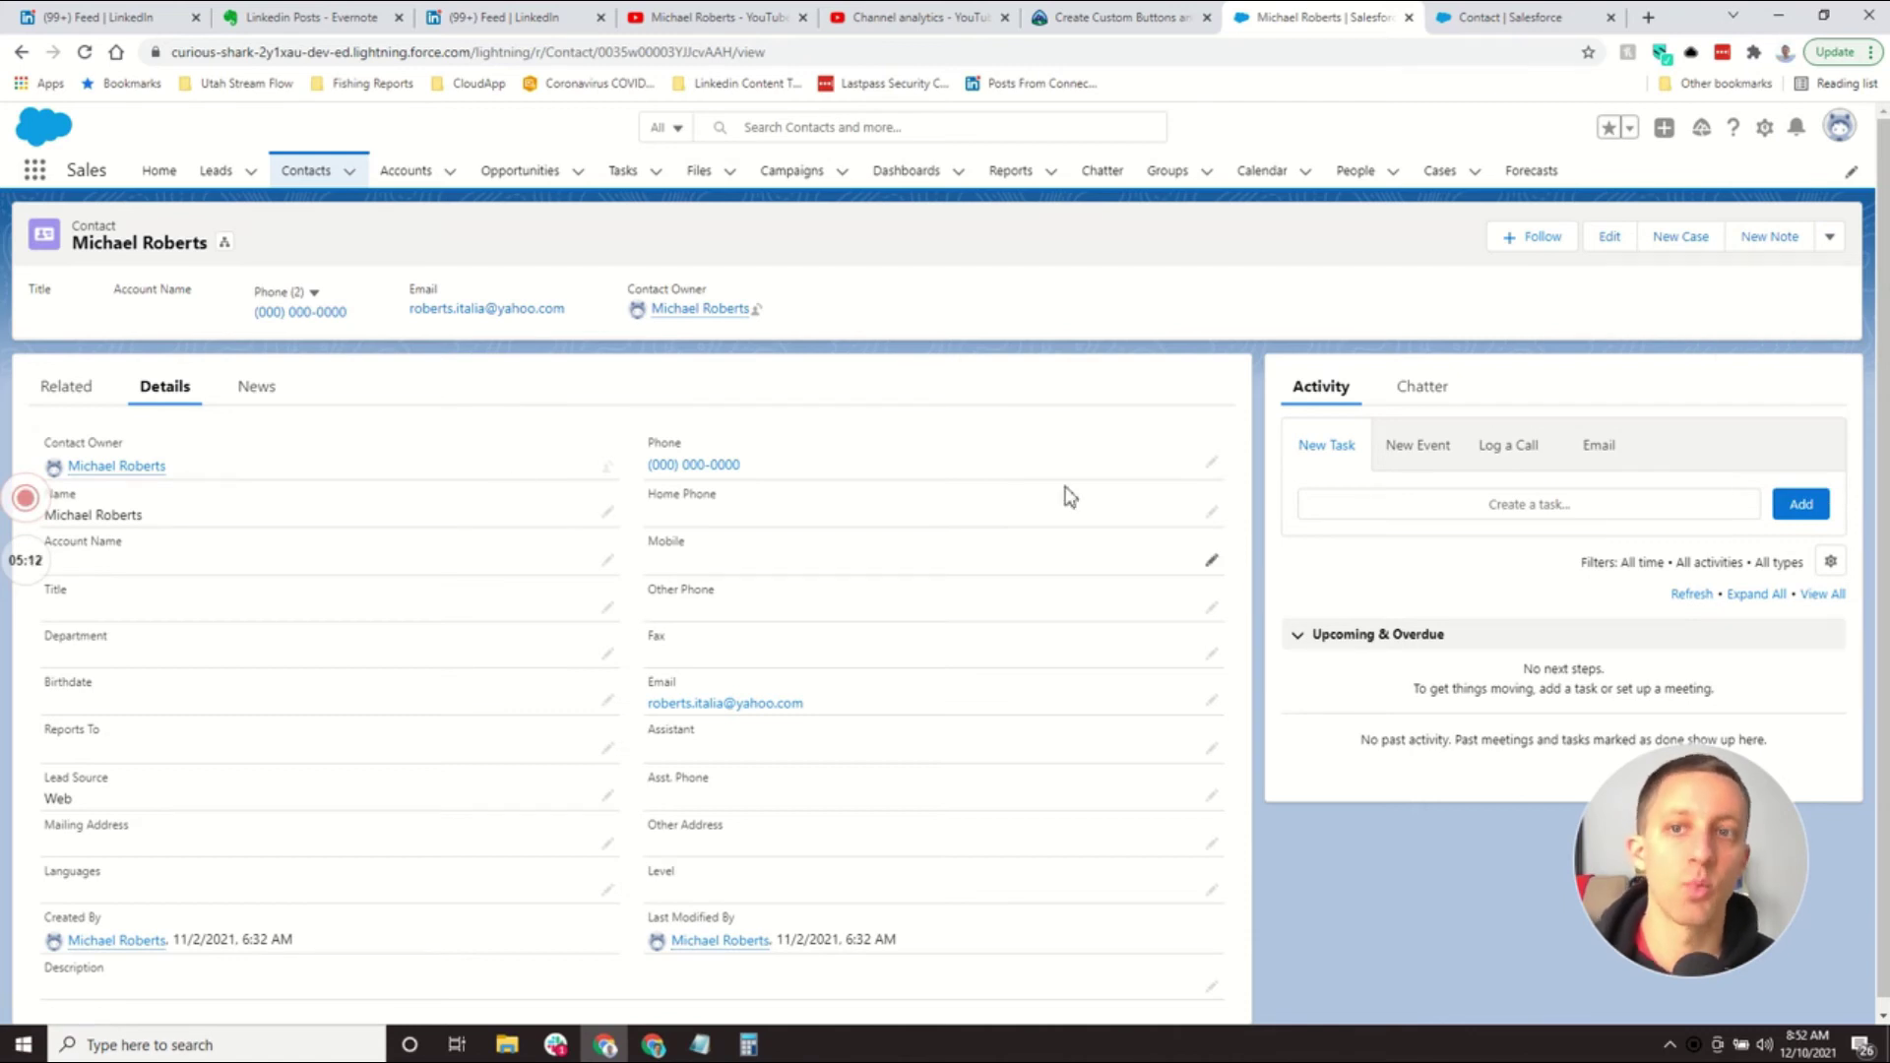
click(1524, 20)
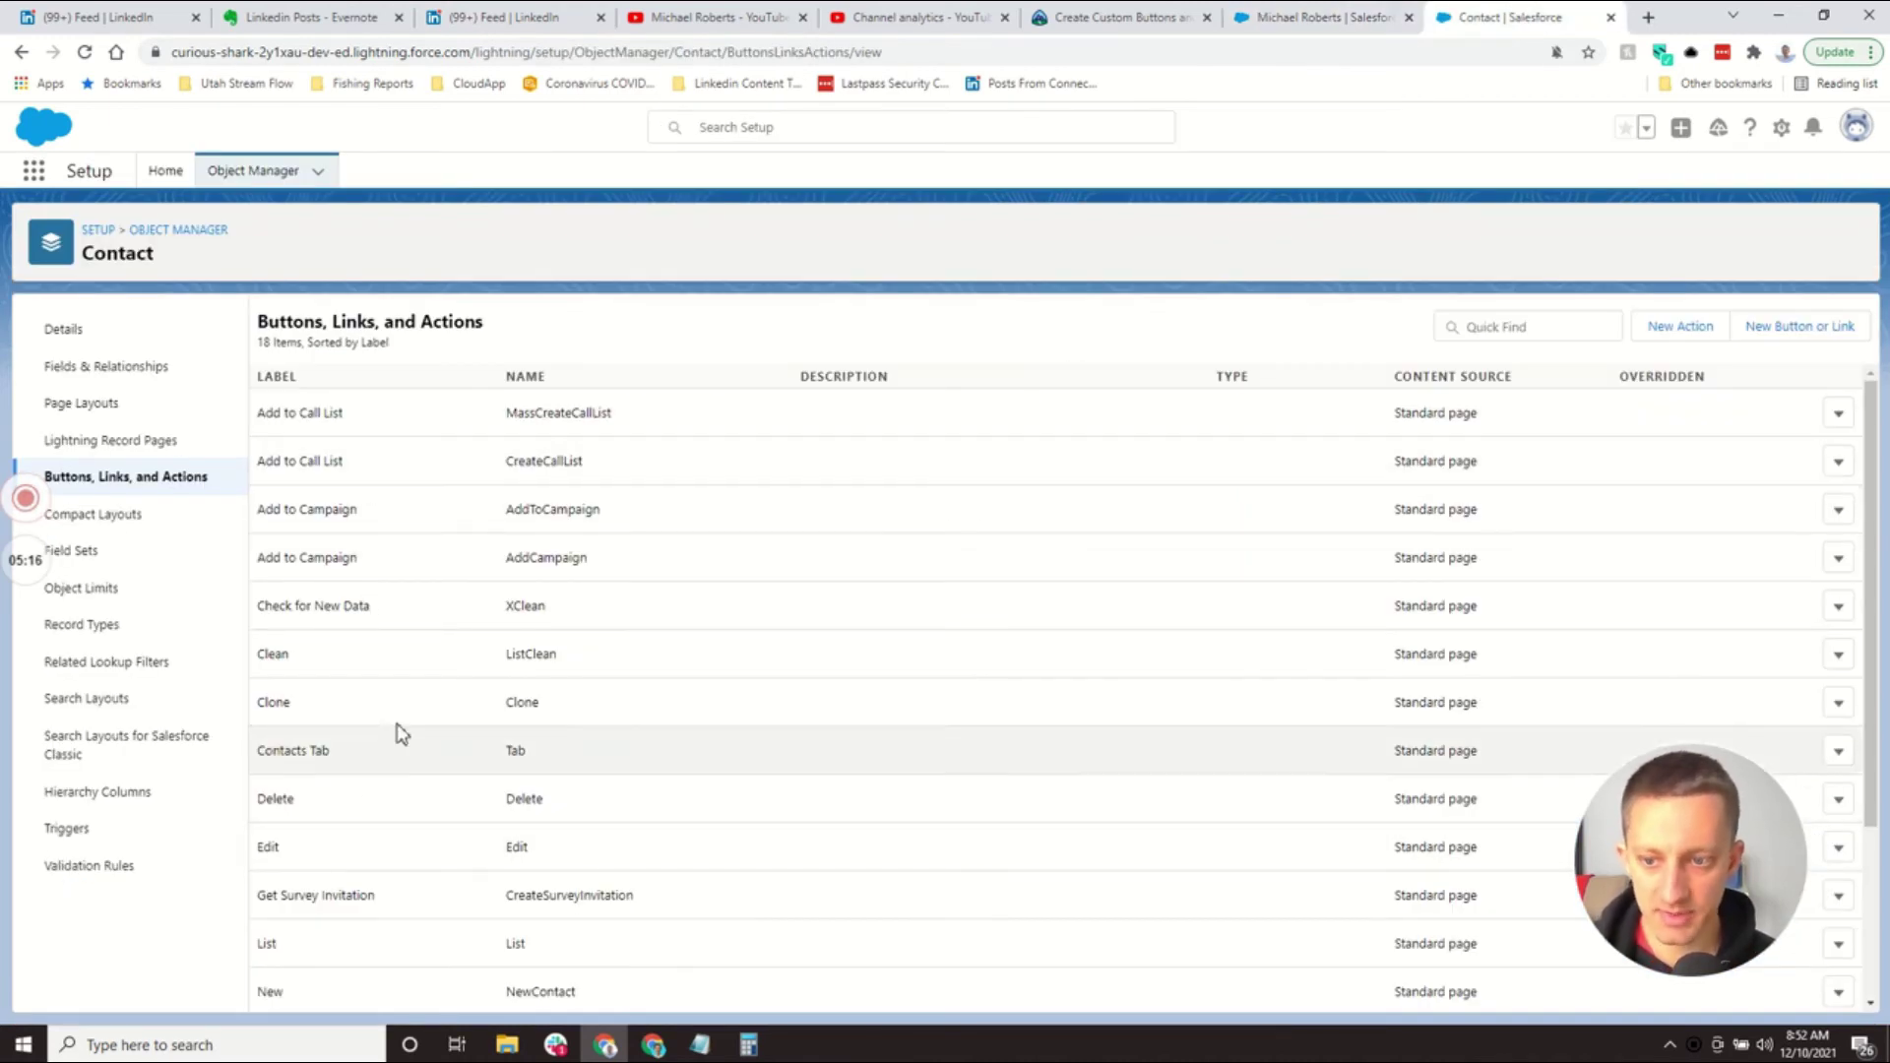
scroll(384, 690, down, 3)
scroll(404, 565, up, 1)
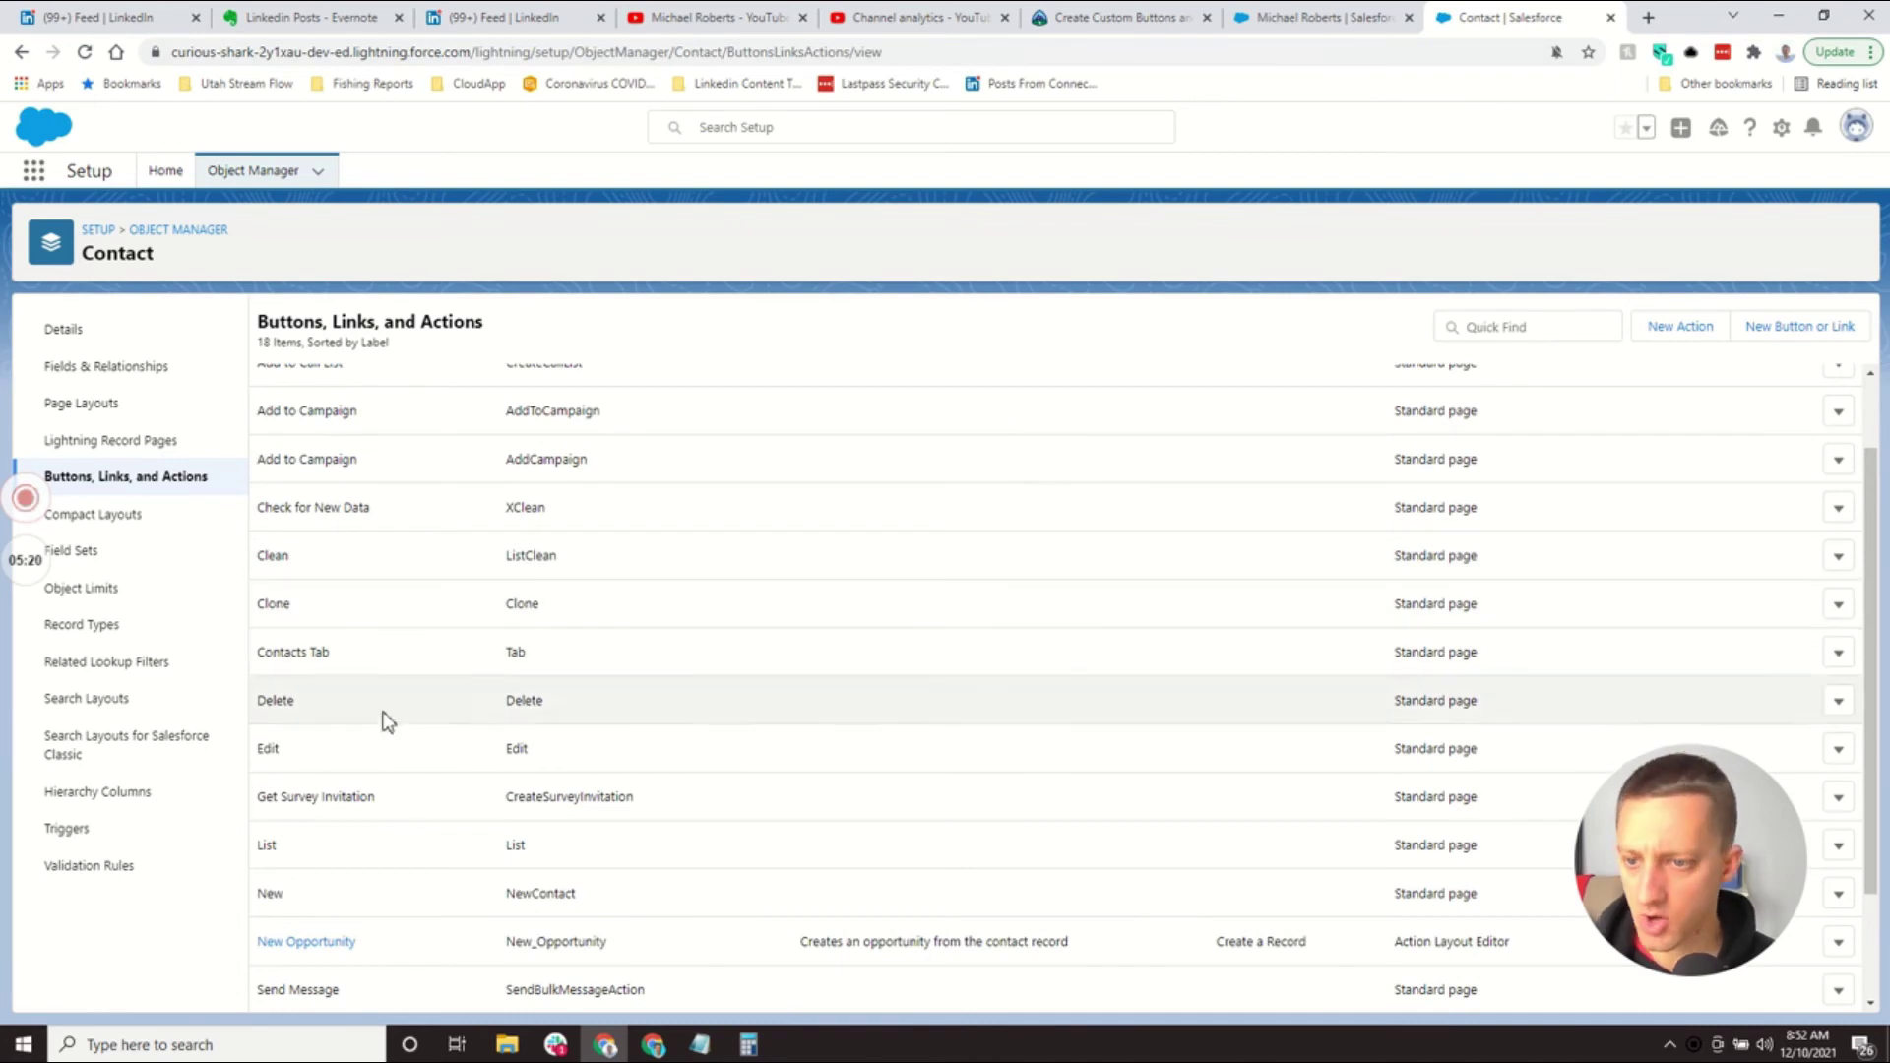
scroll(382, 751, down, 1)
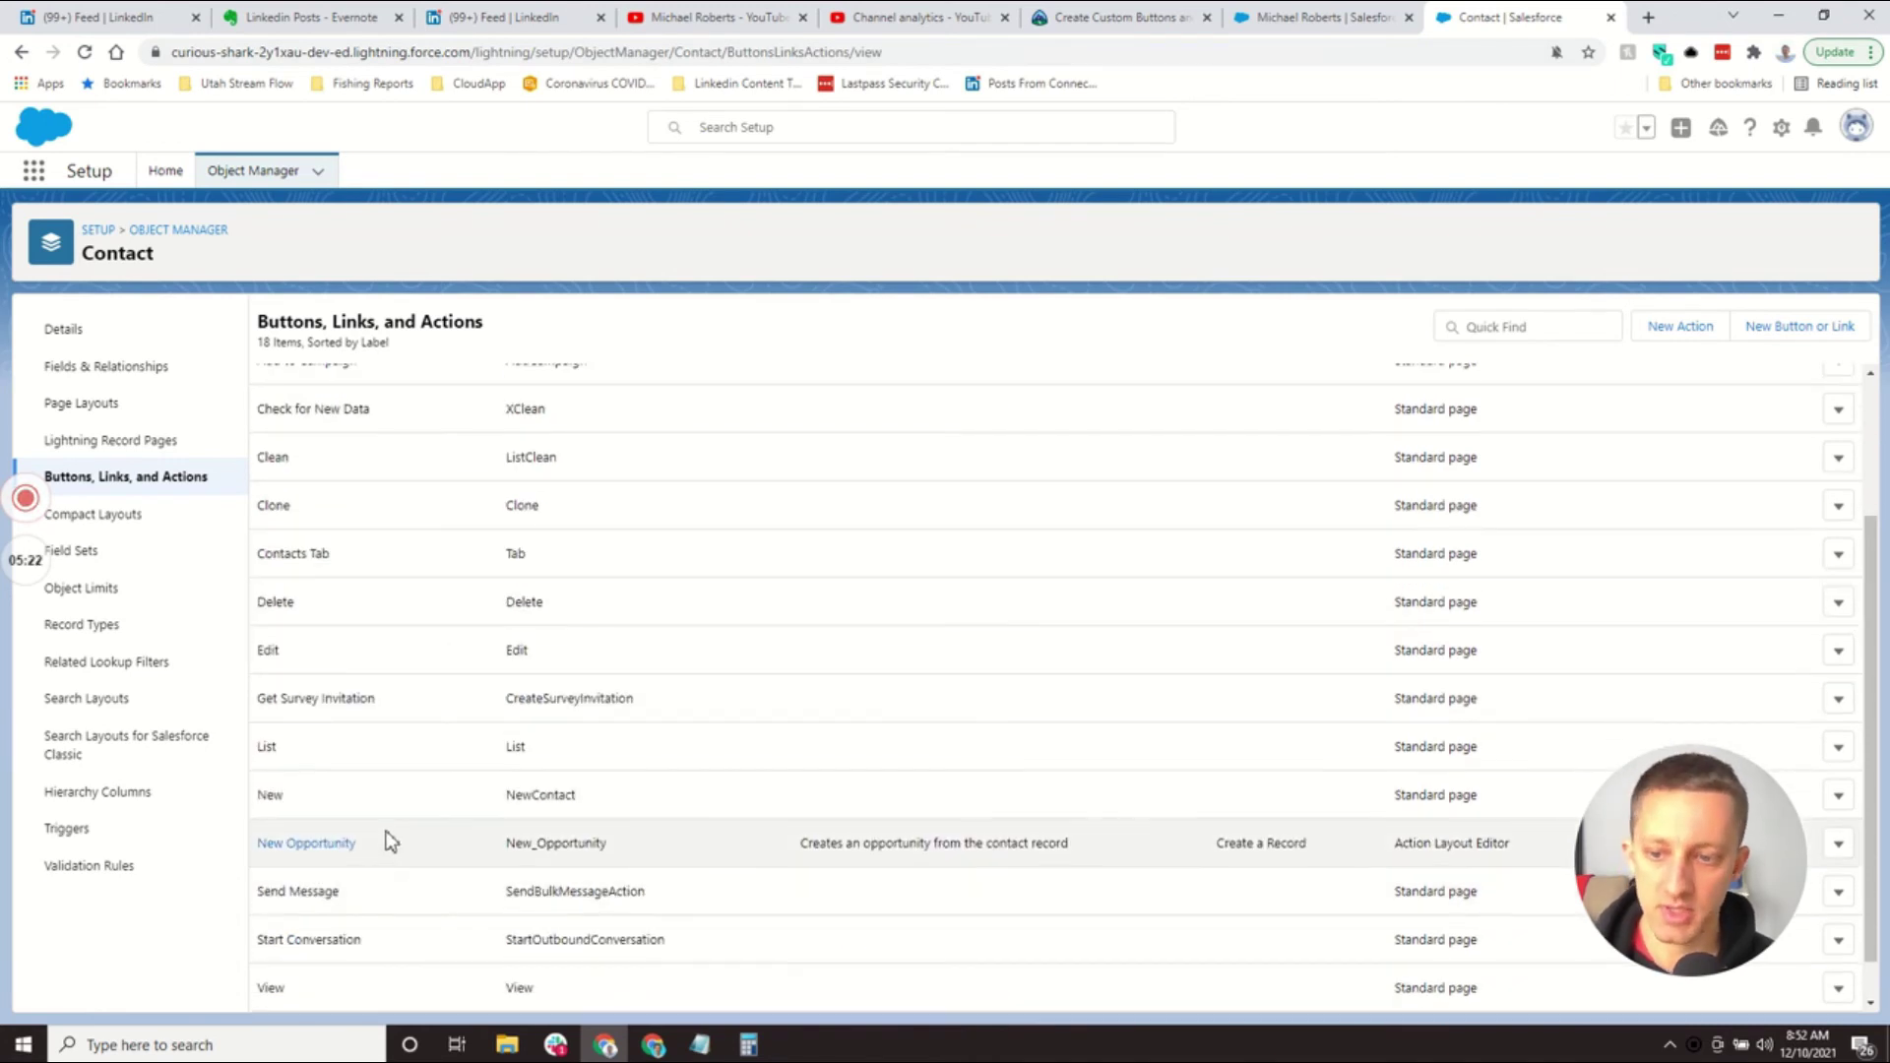
scroll(390, 839, down, 1)
scroll(491, 790, up, 3)
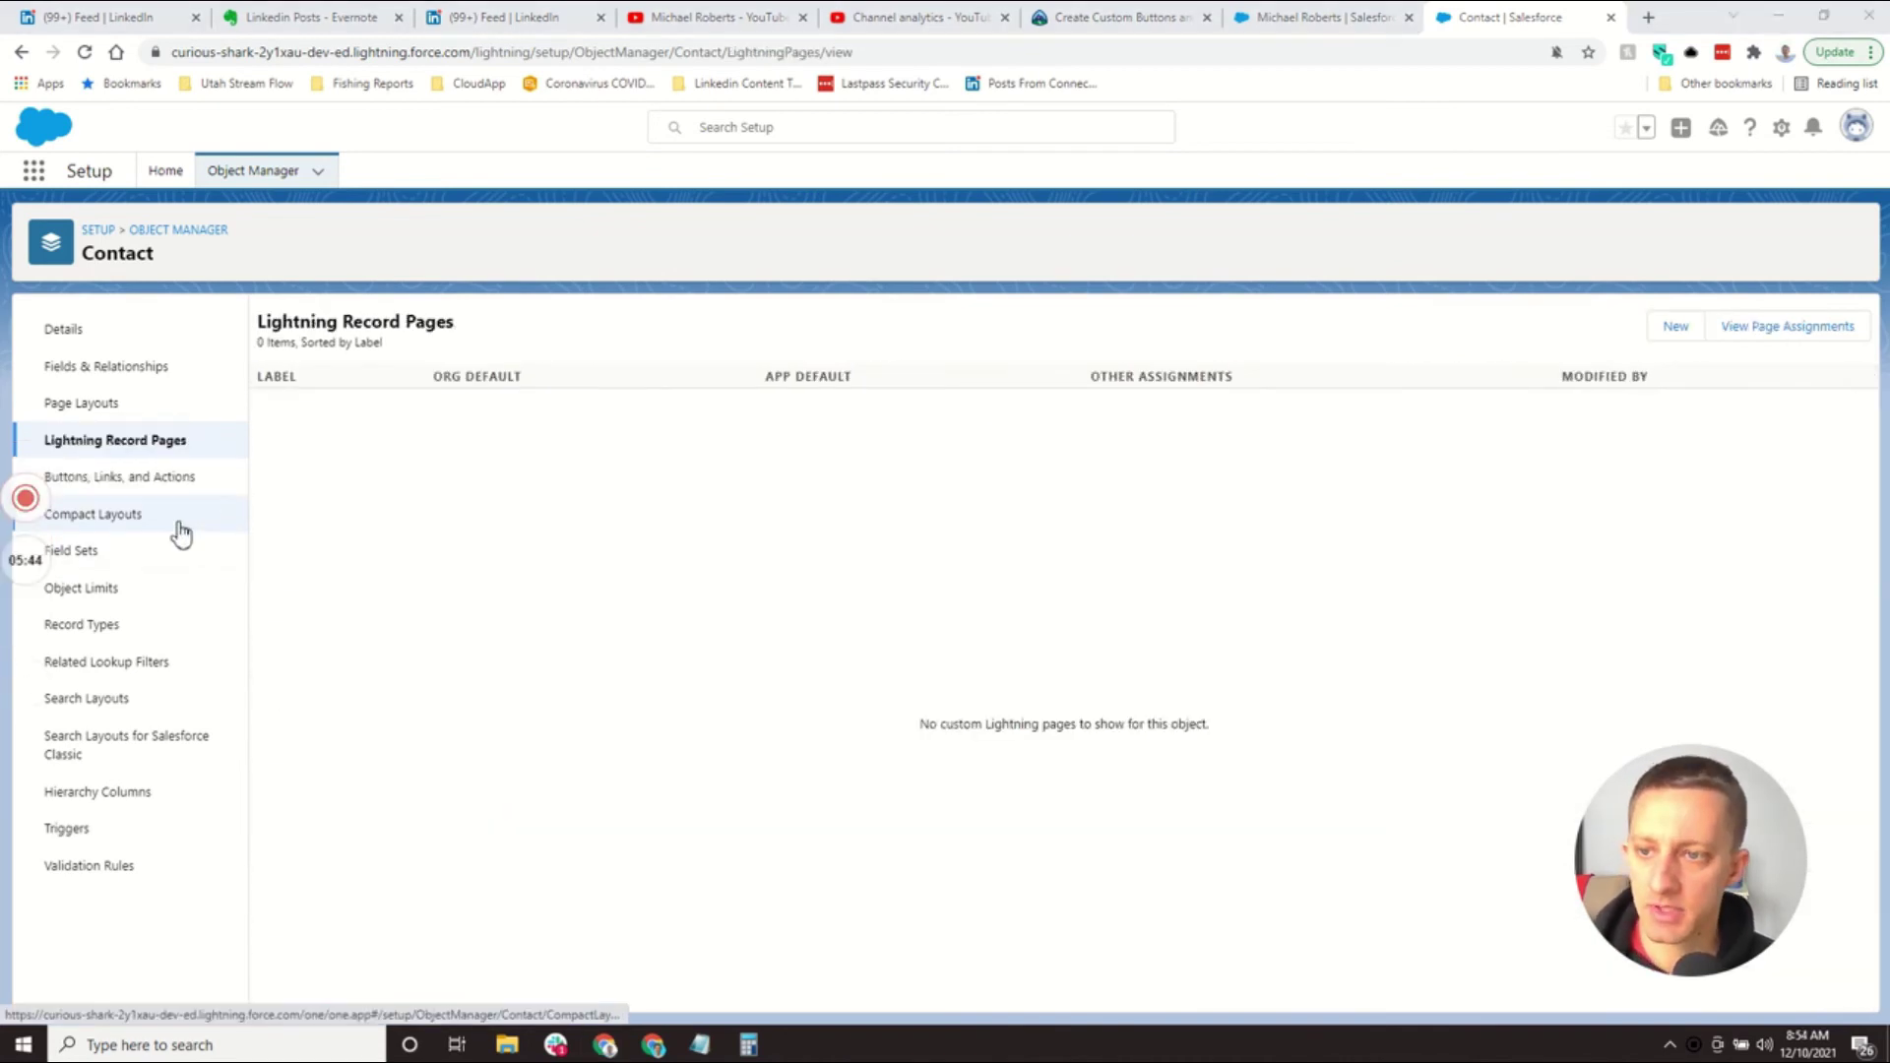
click(181, 533)
click(178, 445)
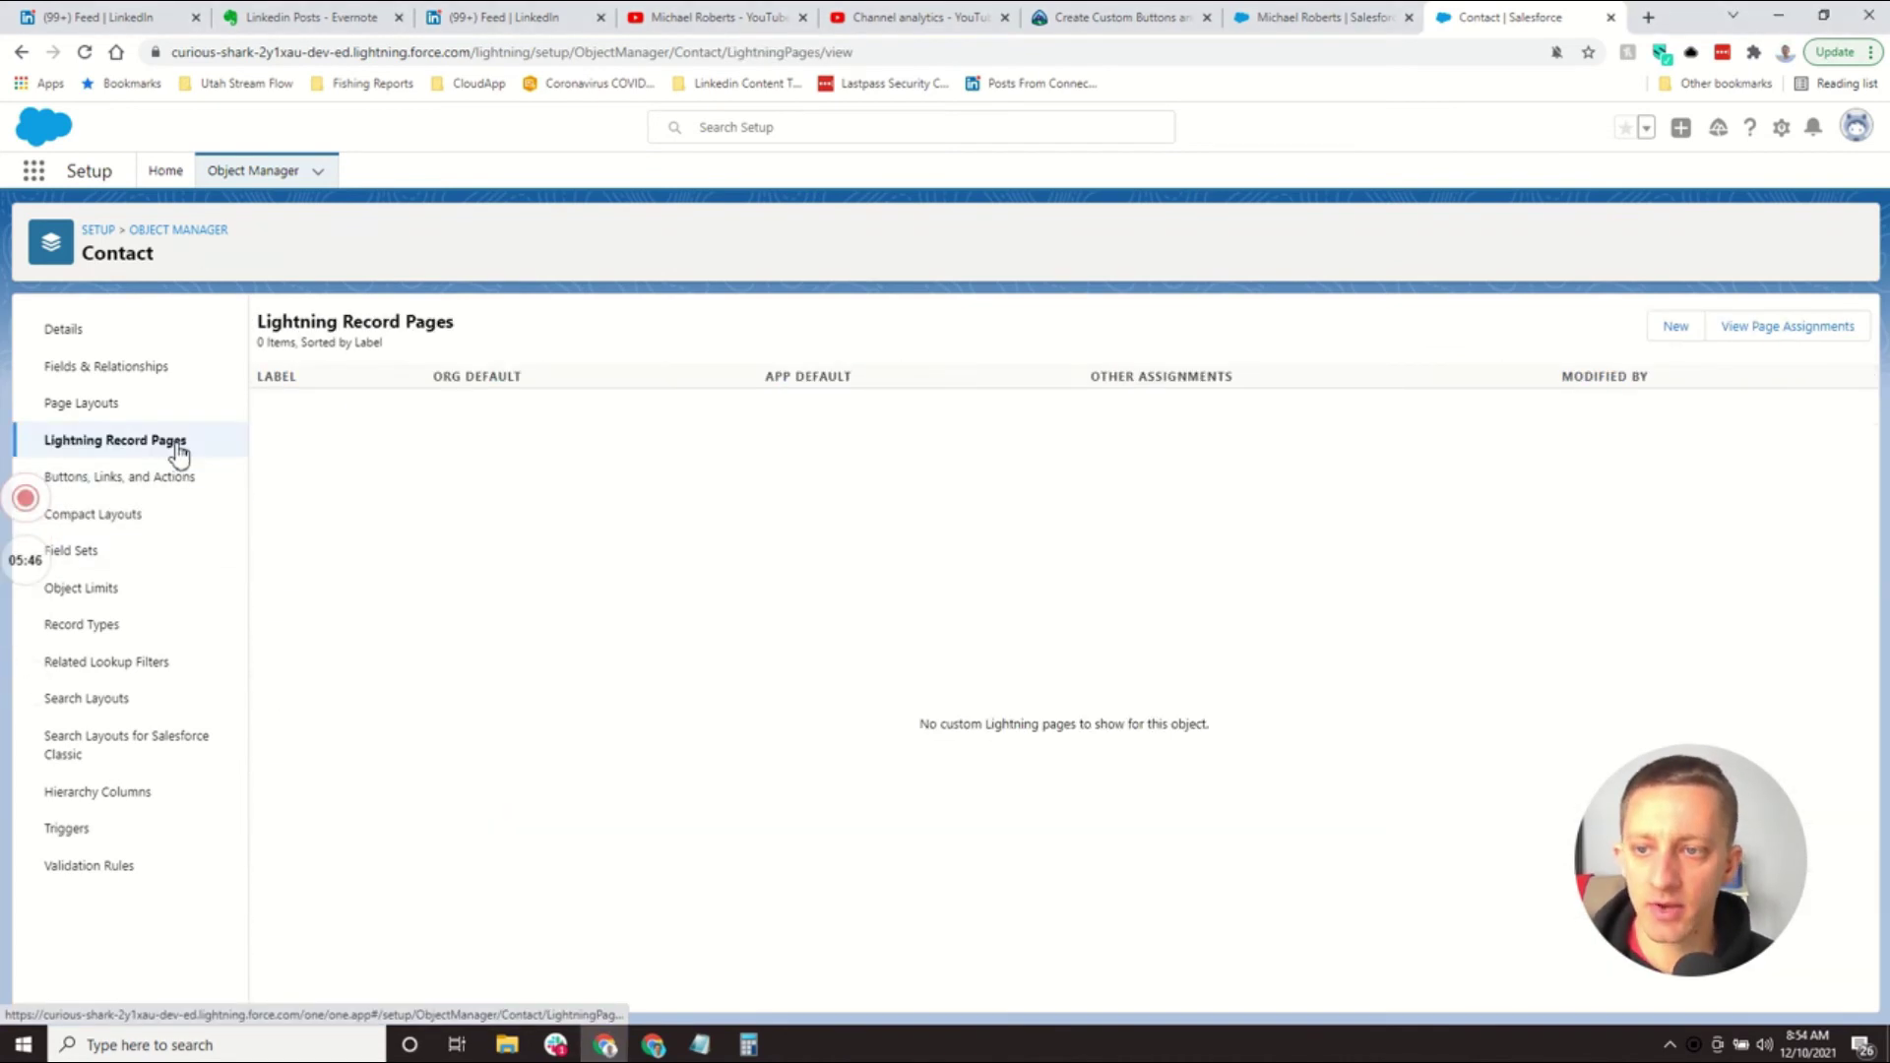
click(1285, 17)
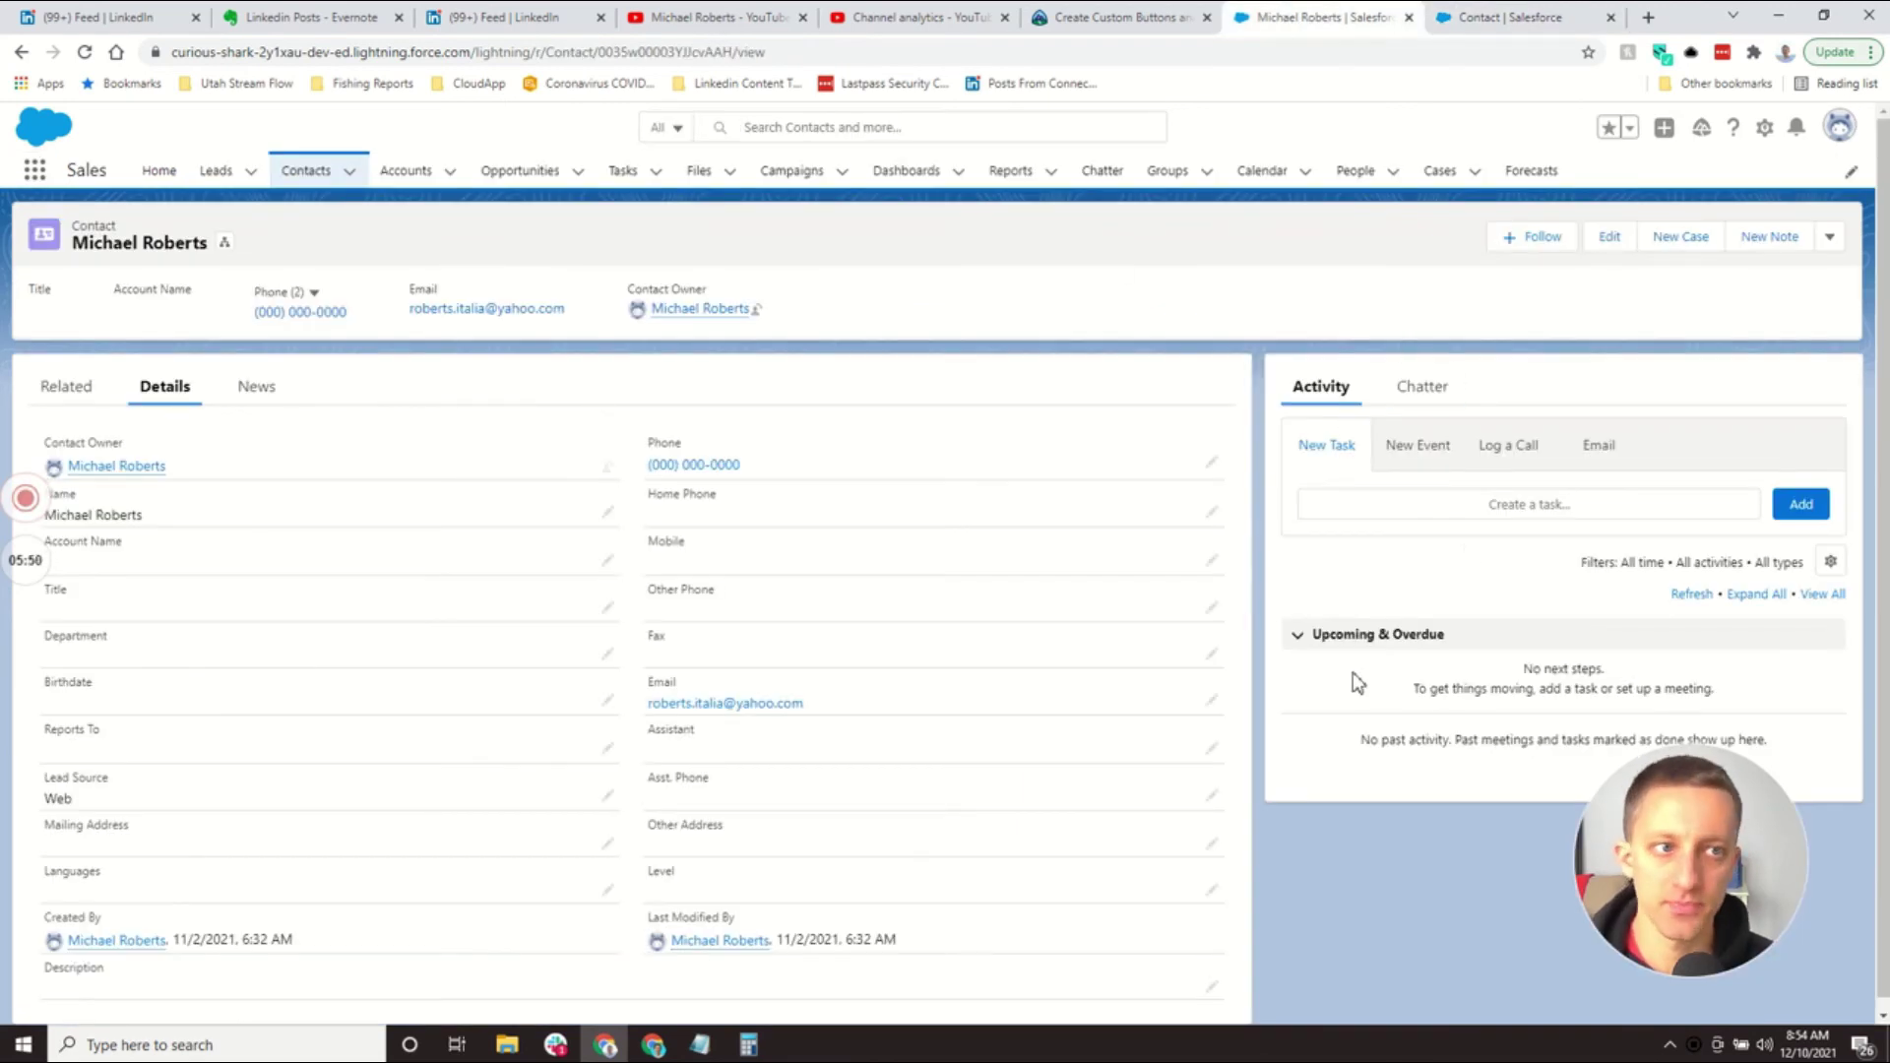
click(1762, 138)
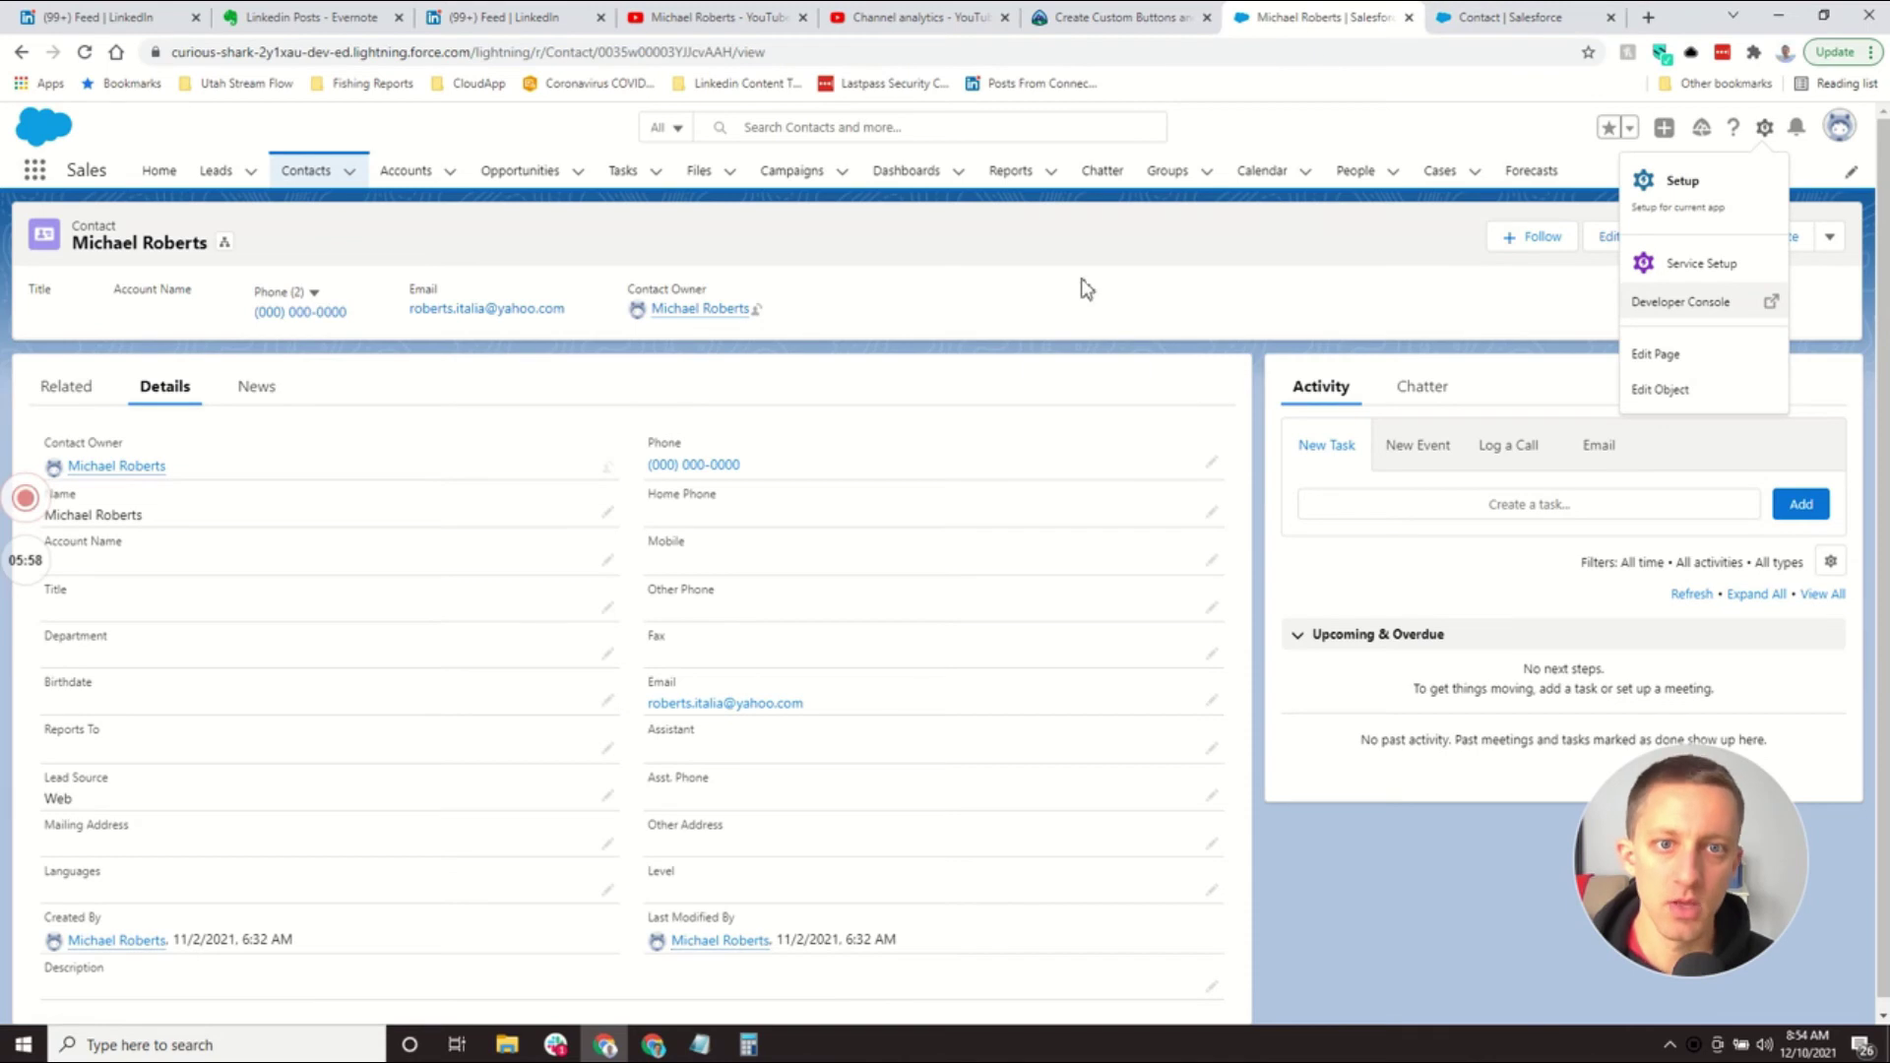
click(1239, 367)
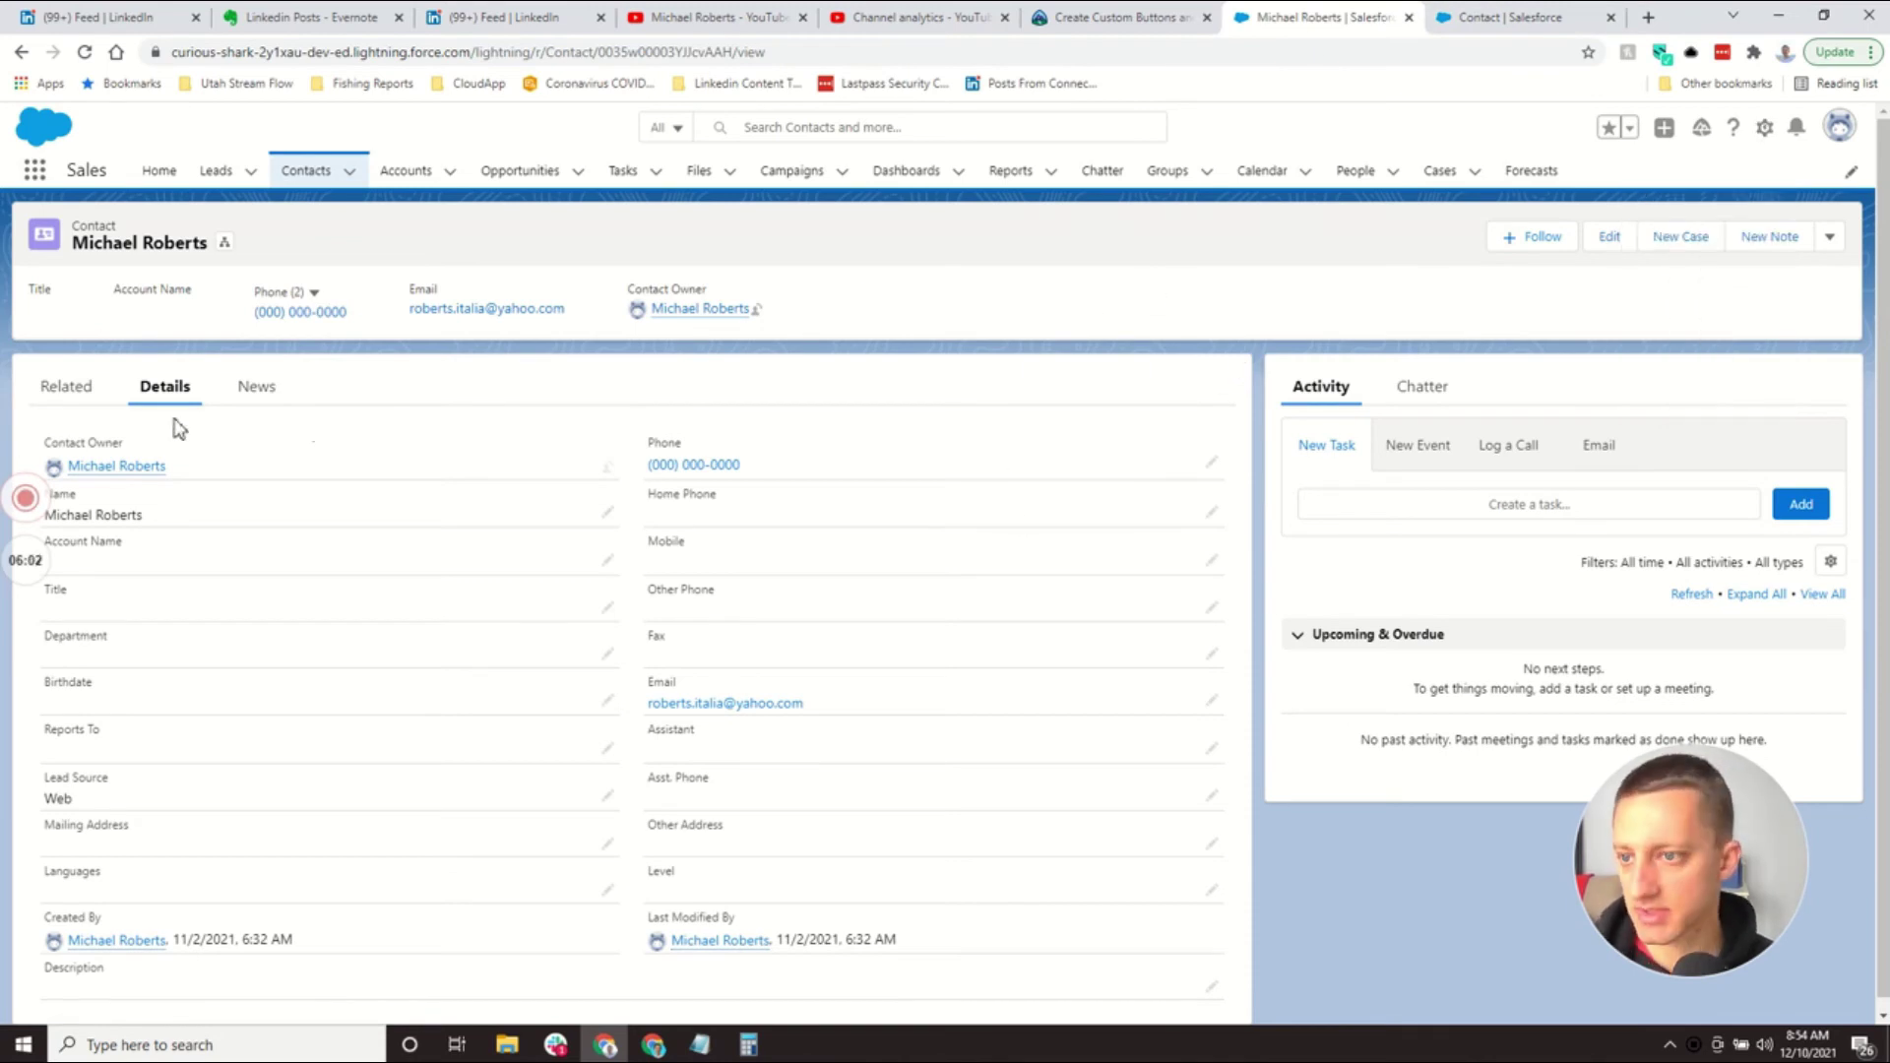
click(1503, 14)
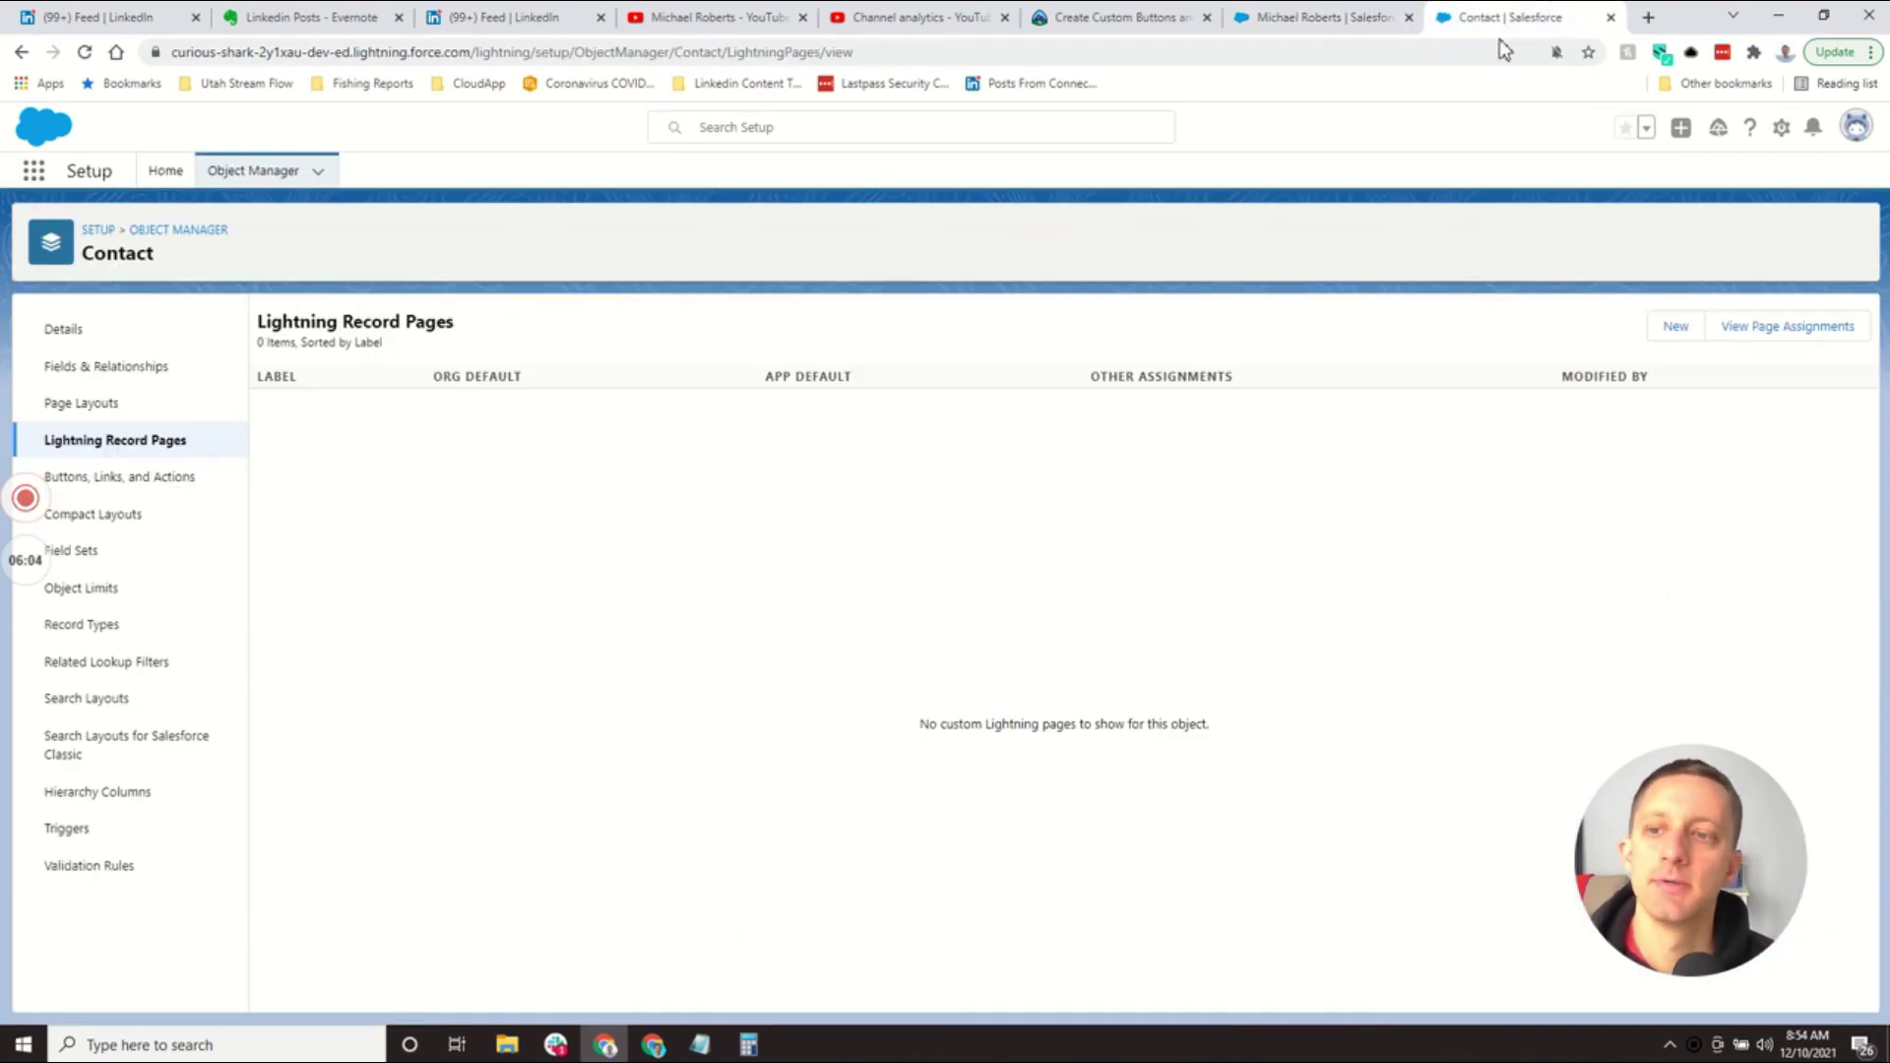
Step: View the Contact compact layouts, compare with the contact record, and move the Salesforce tabs to a new window
click(143, 536)
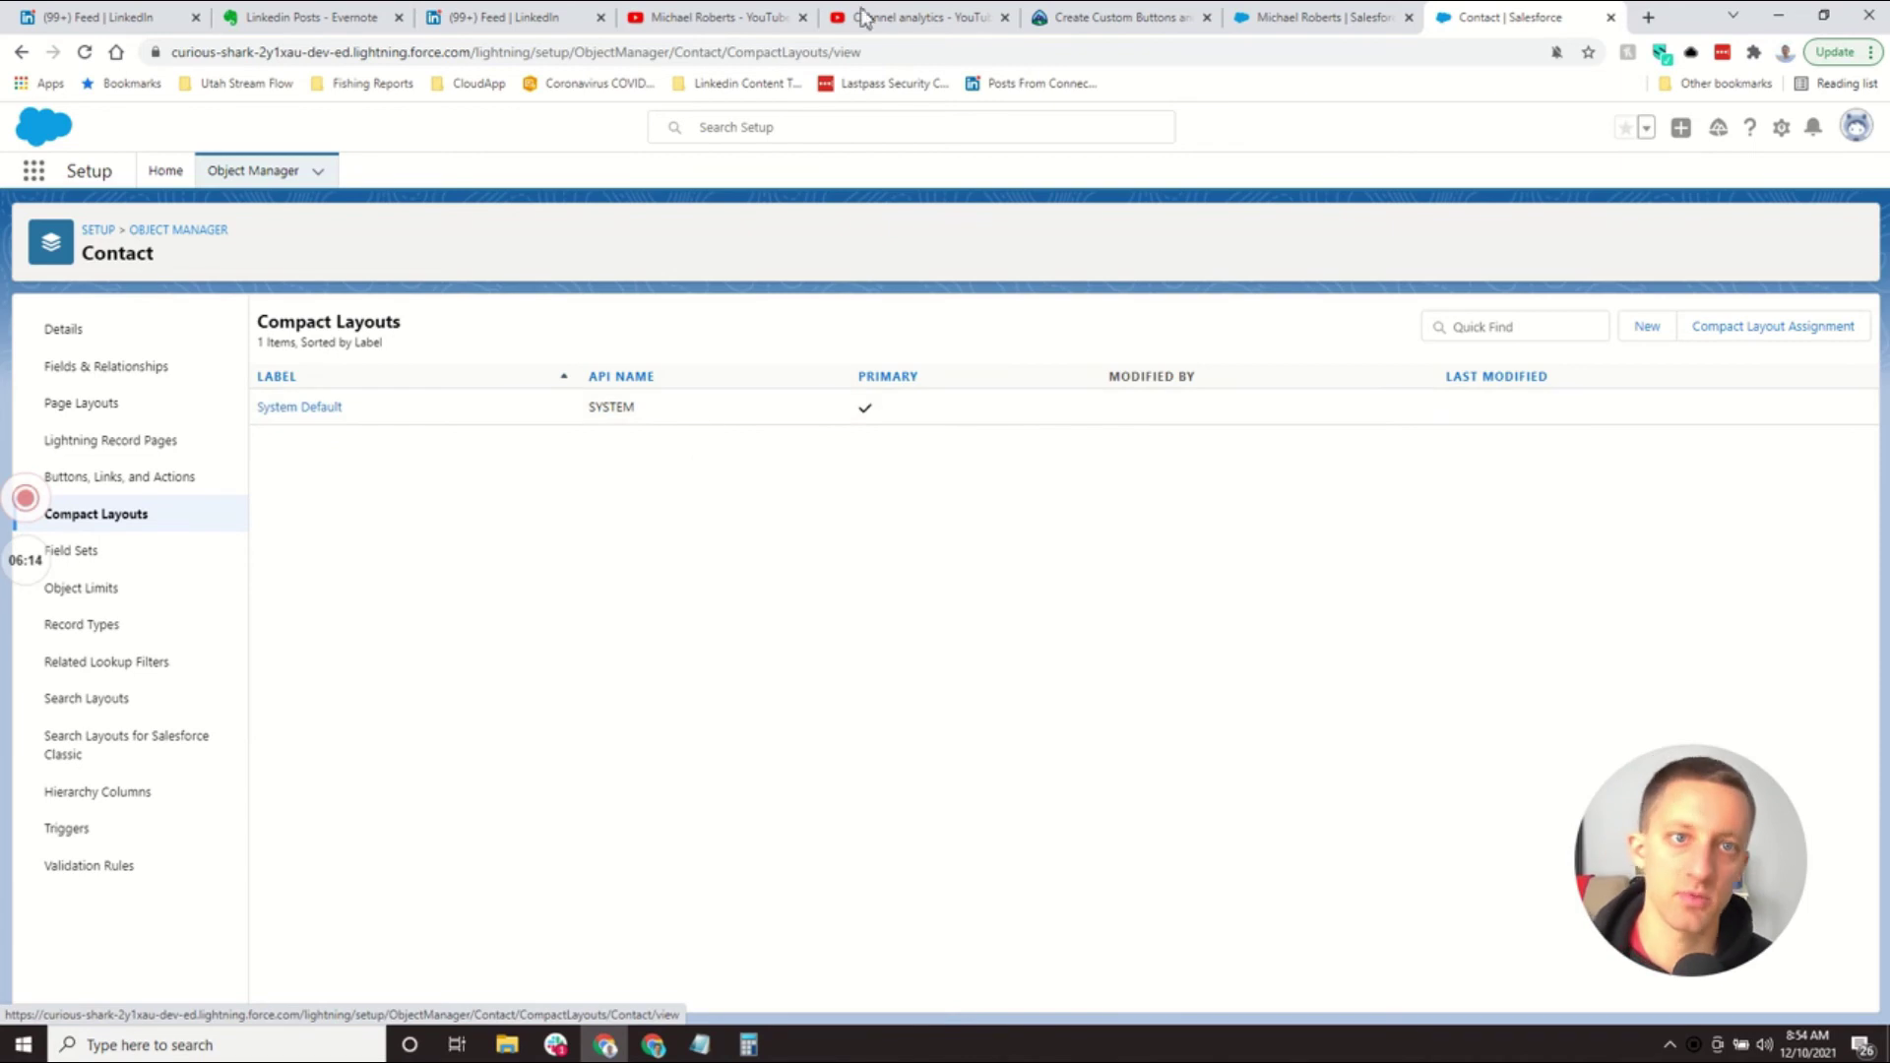
click(1270, 17)
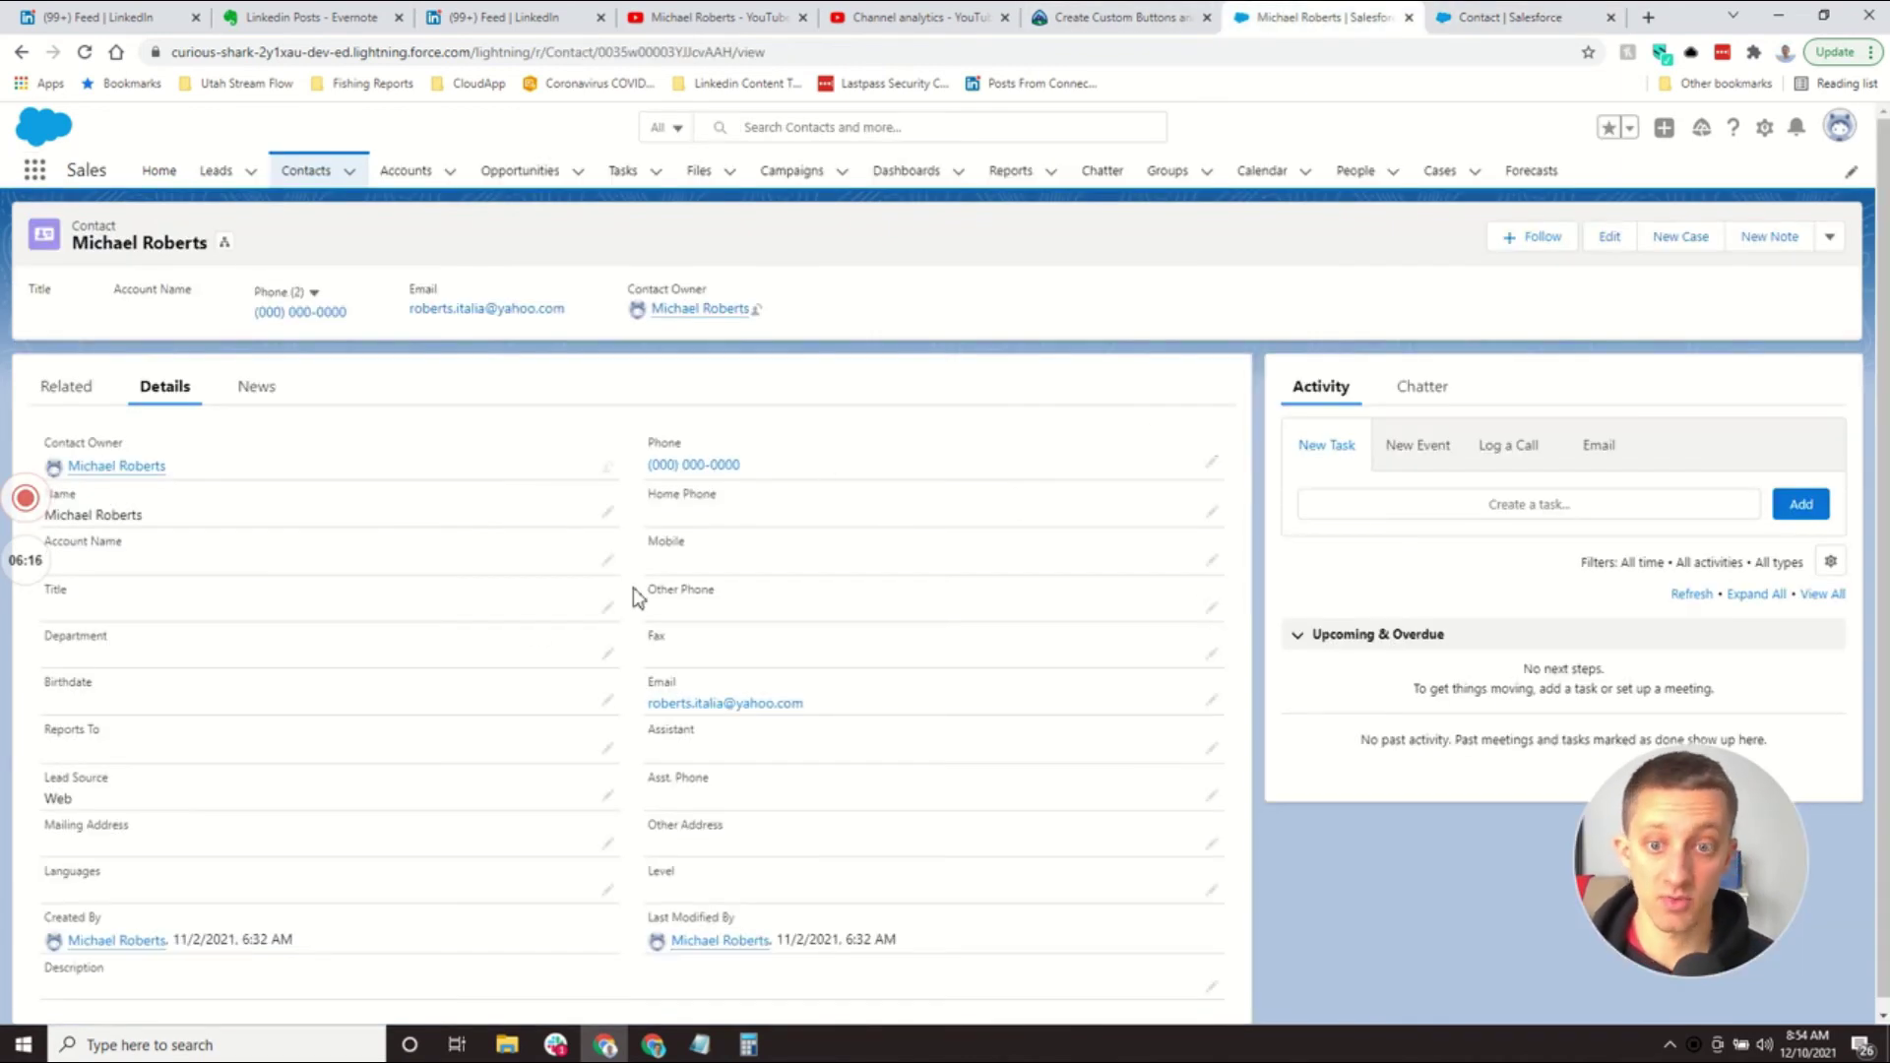
click(1564, 15)
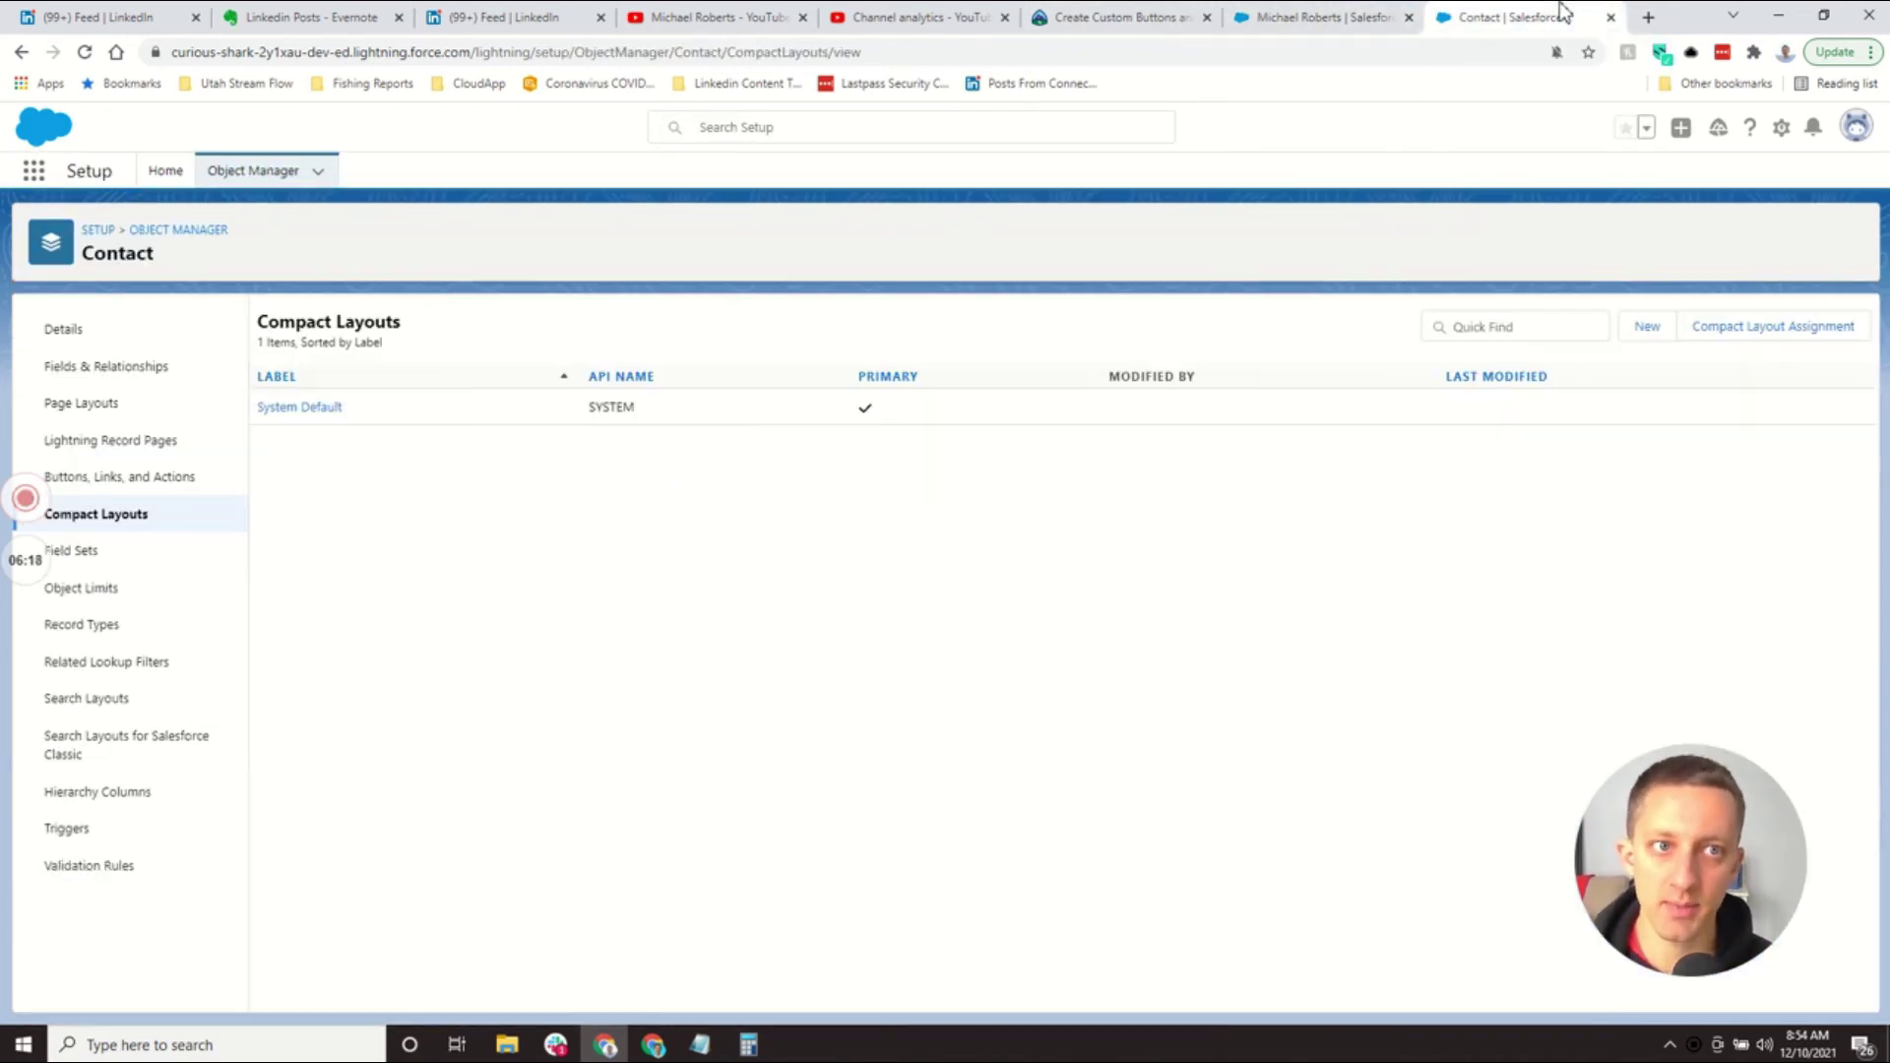
click(1368, 15)
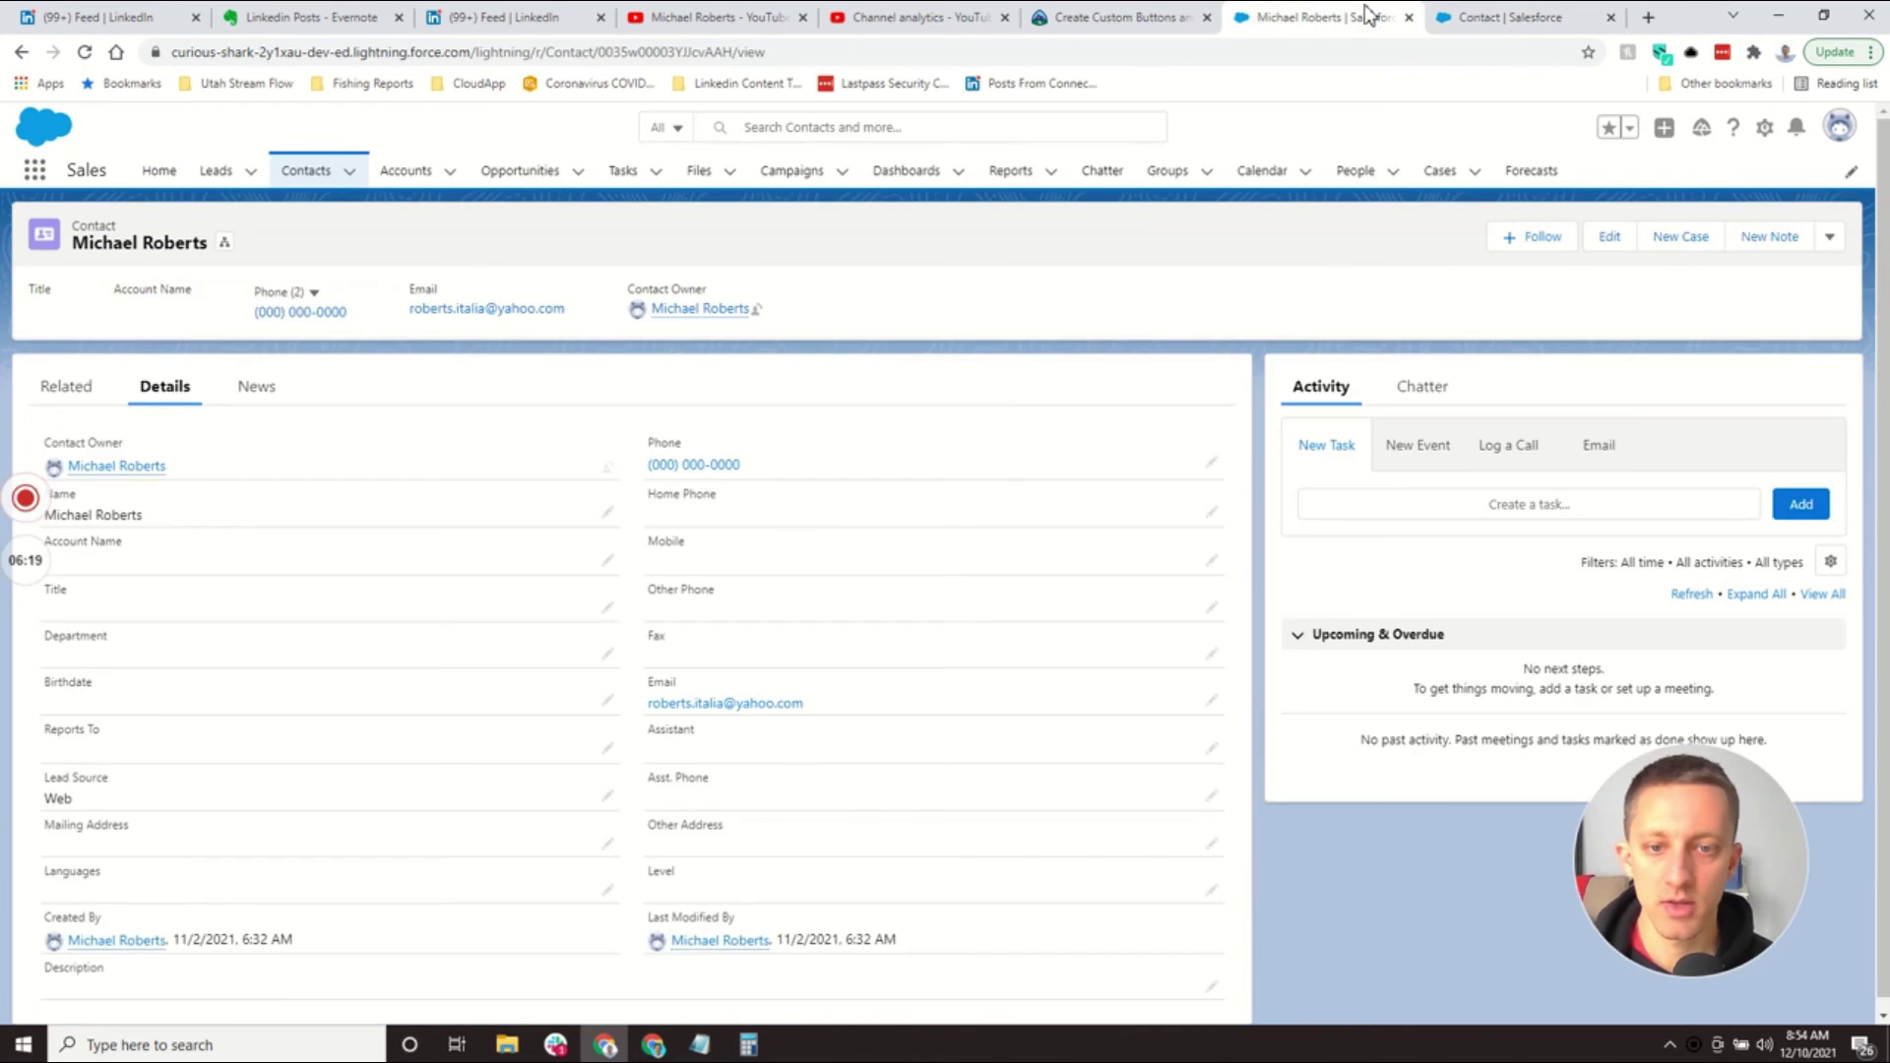
click(1178, 22)
click(1489, 17)
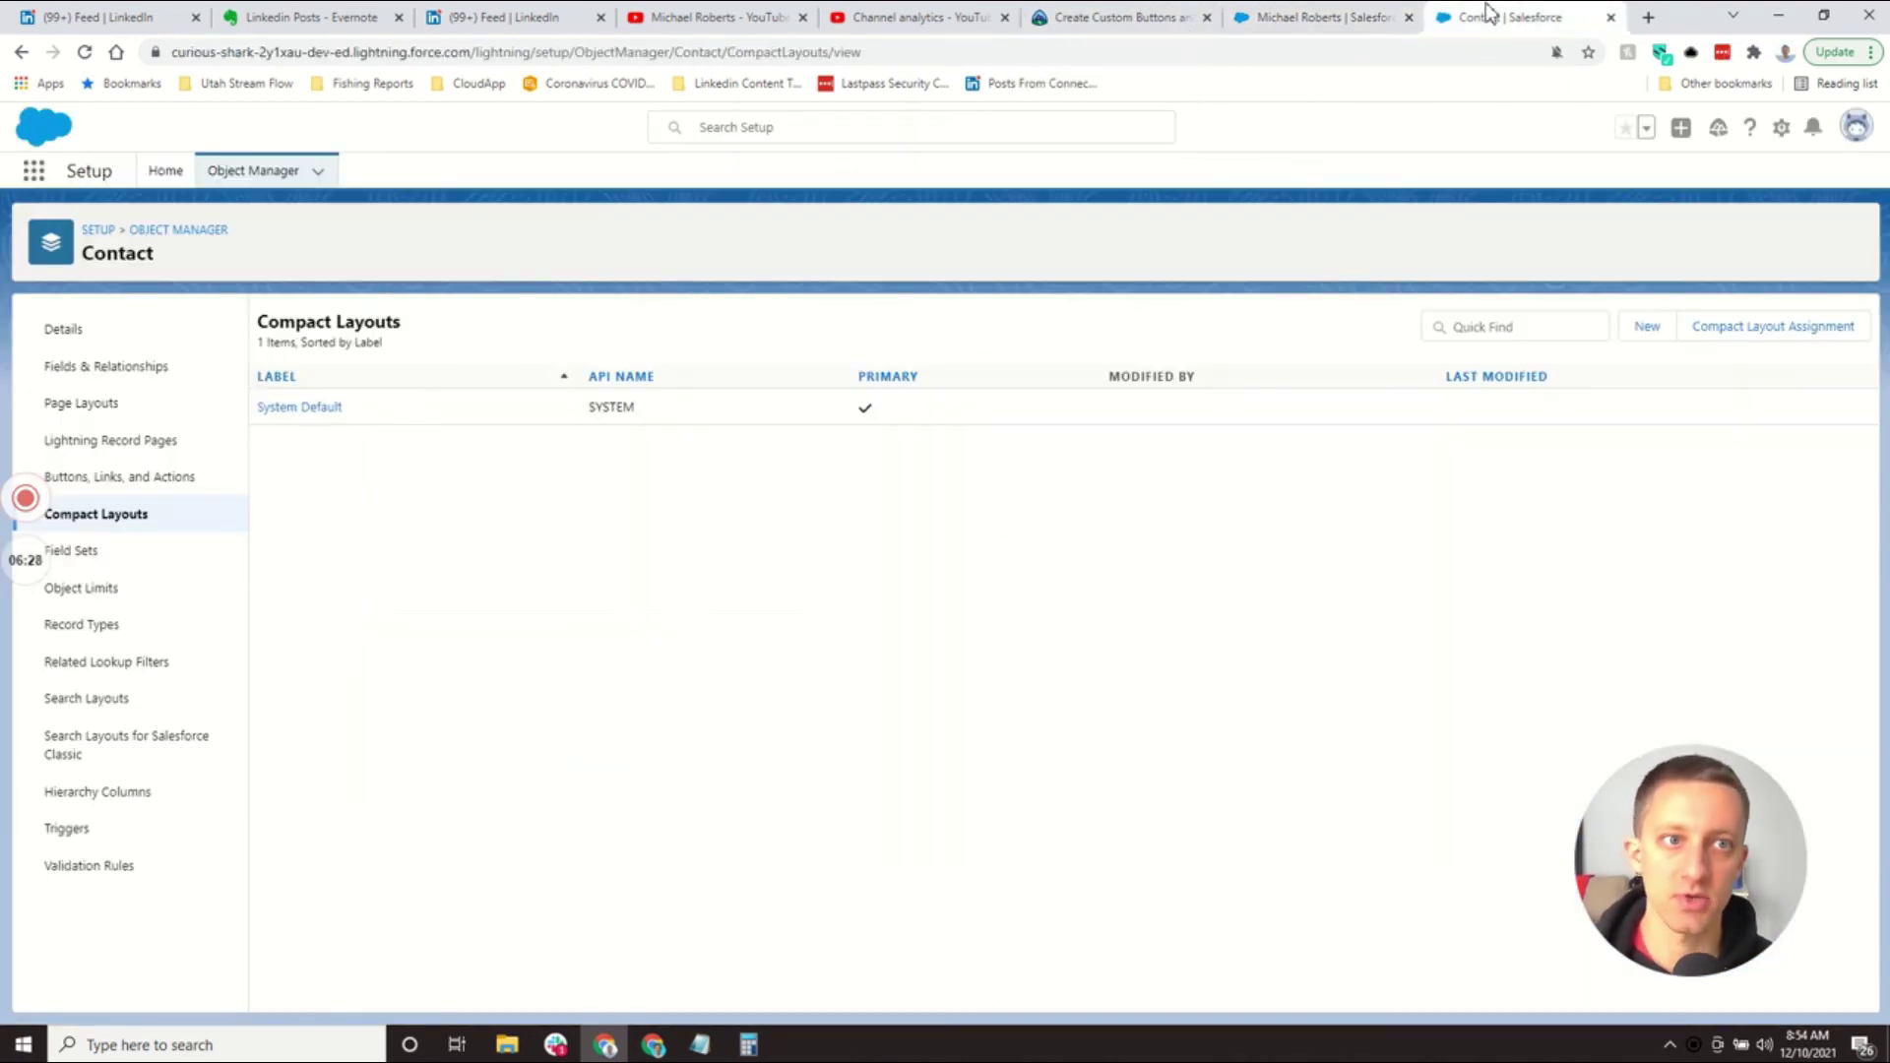
click(1331, 20)
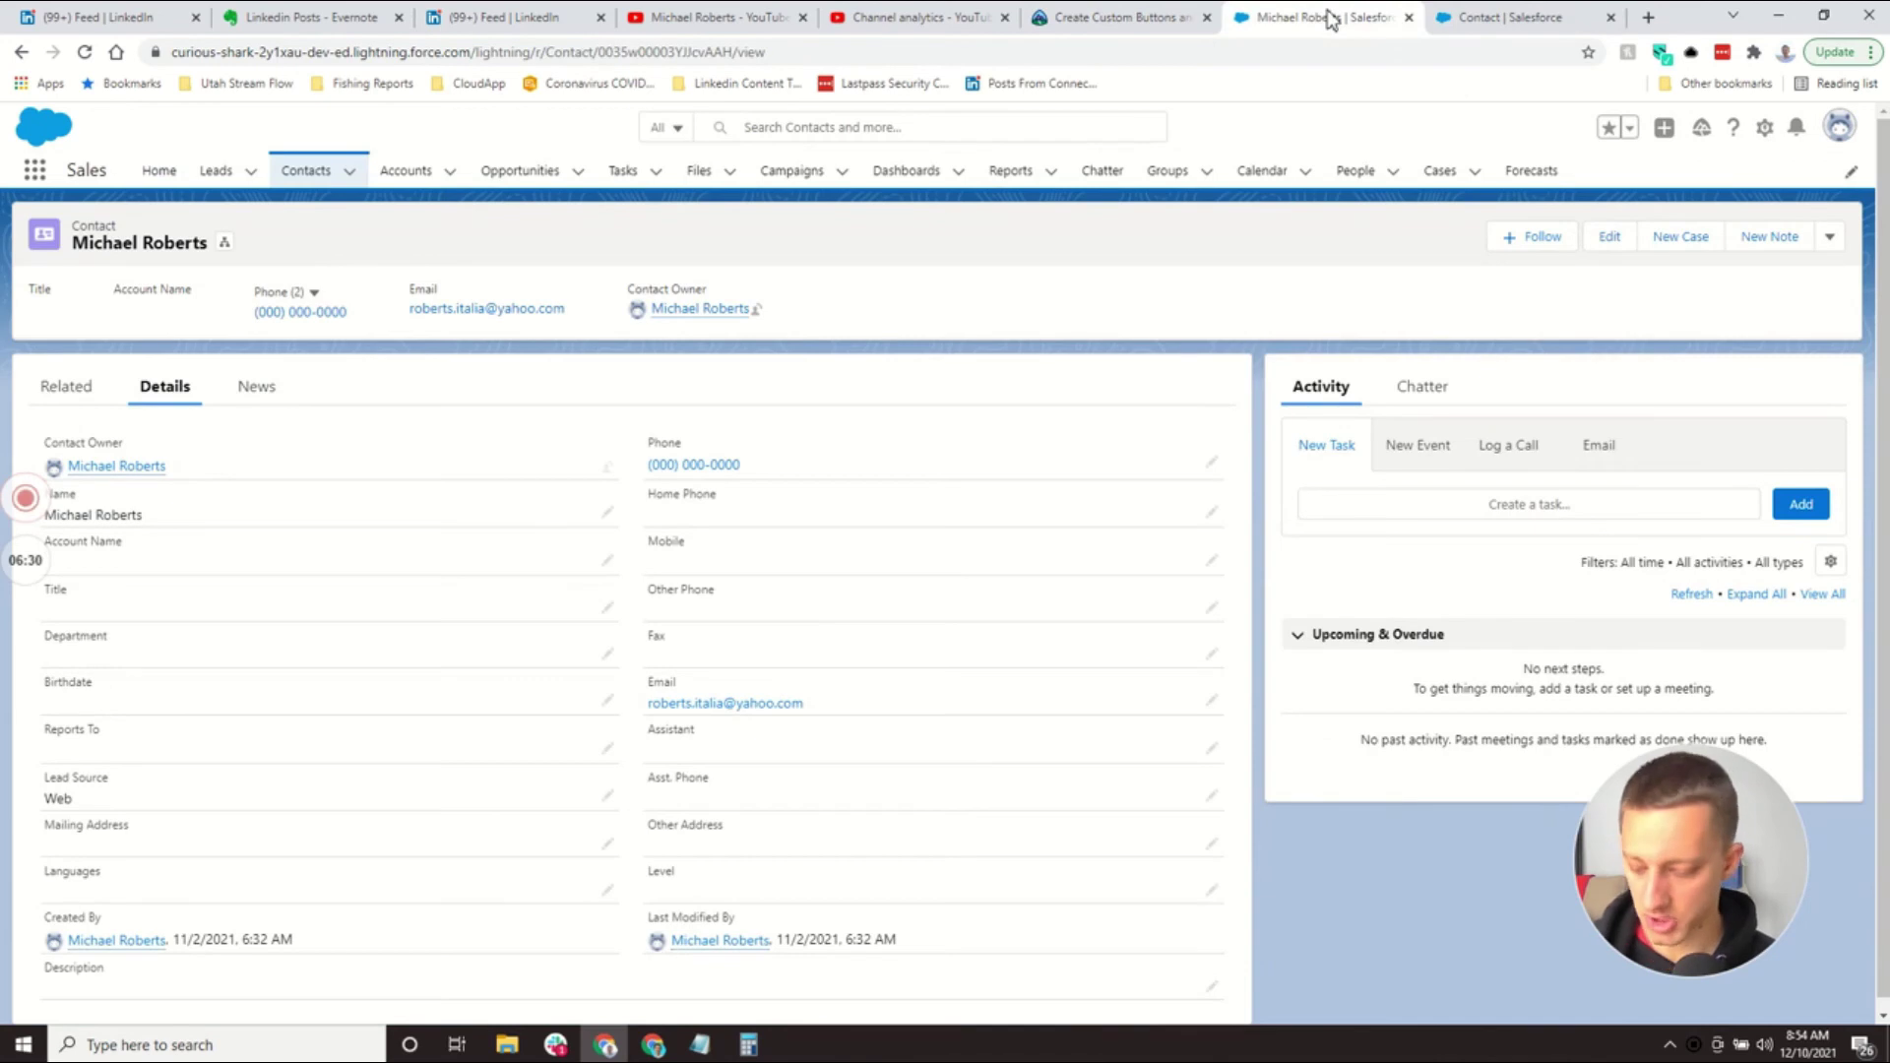
click(1521, 17)
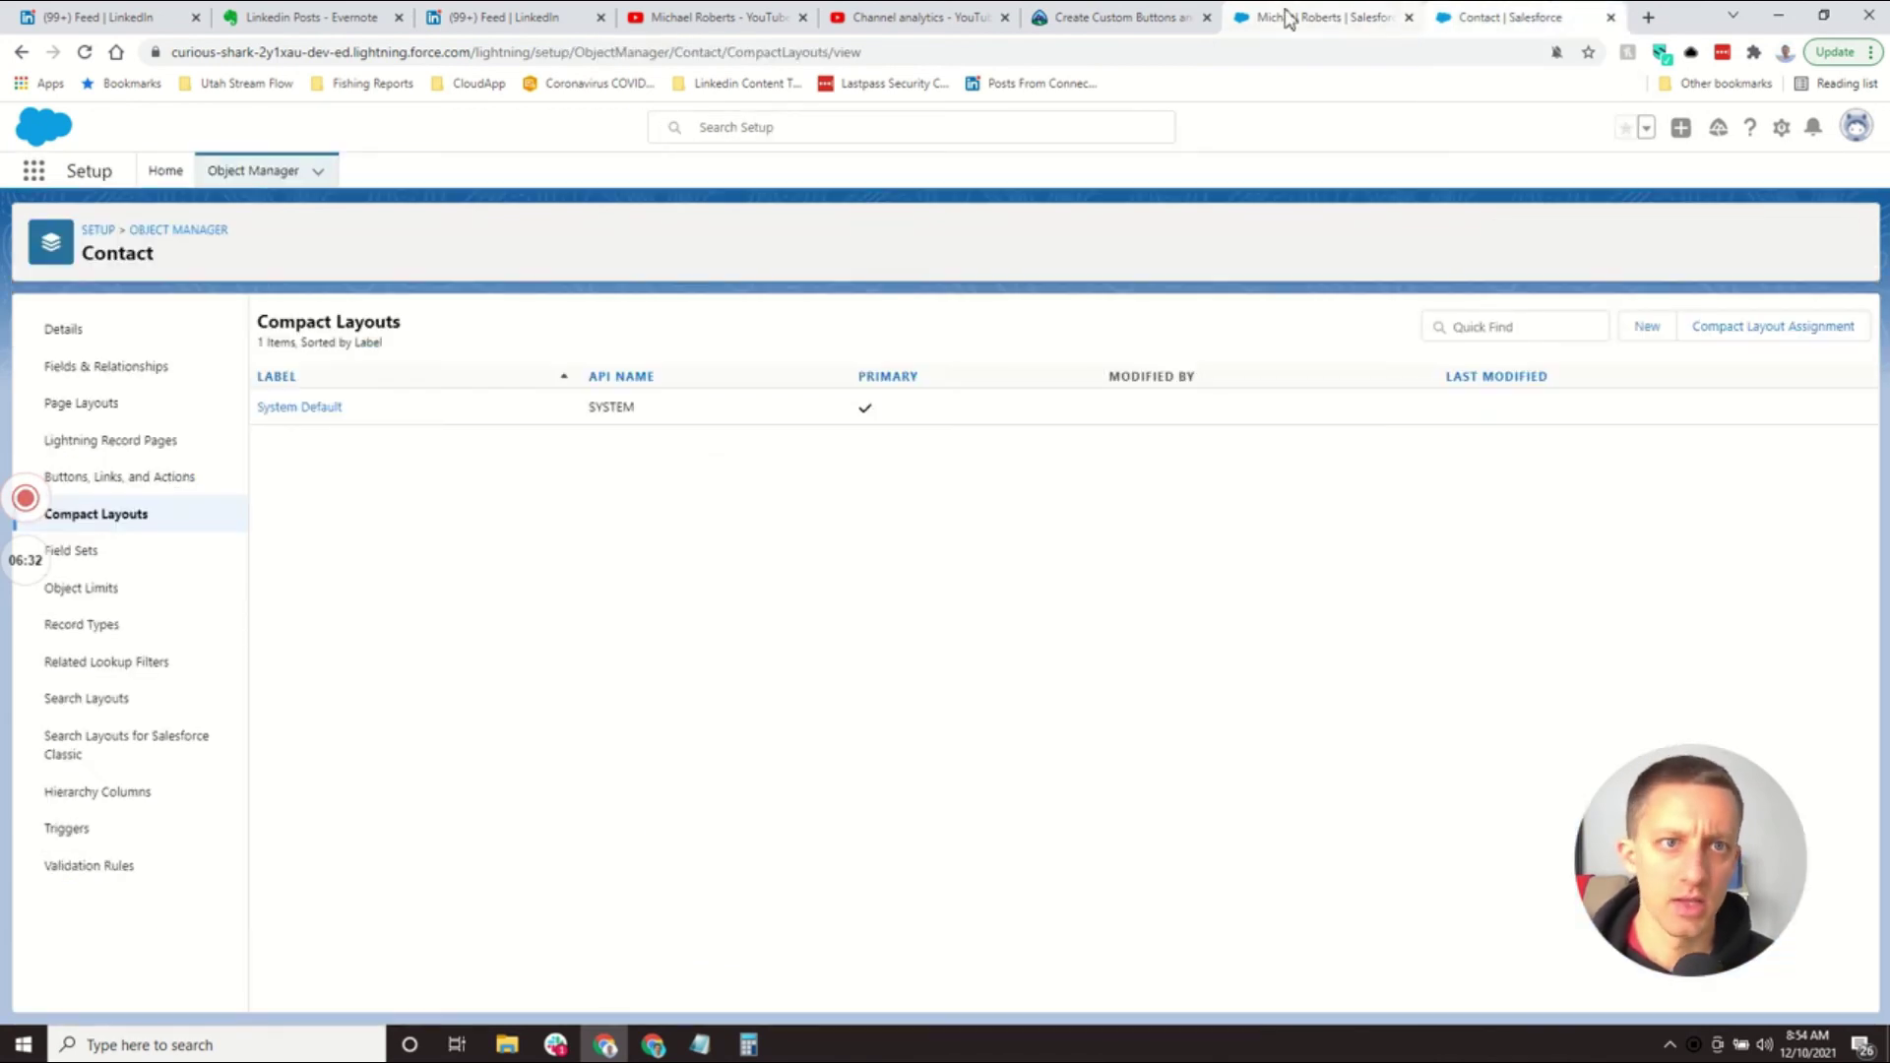
drag(1287, 20, 1277, 97)
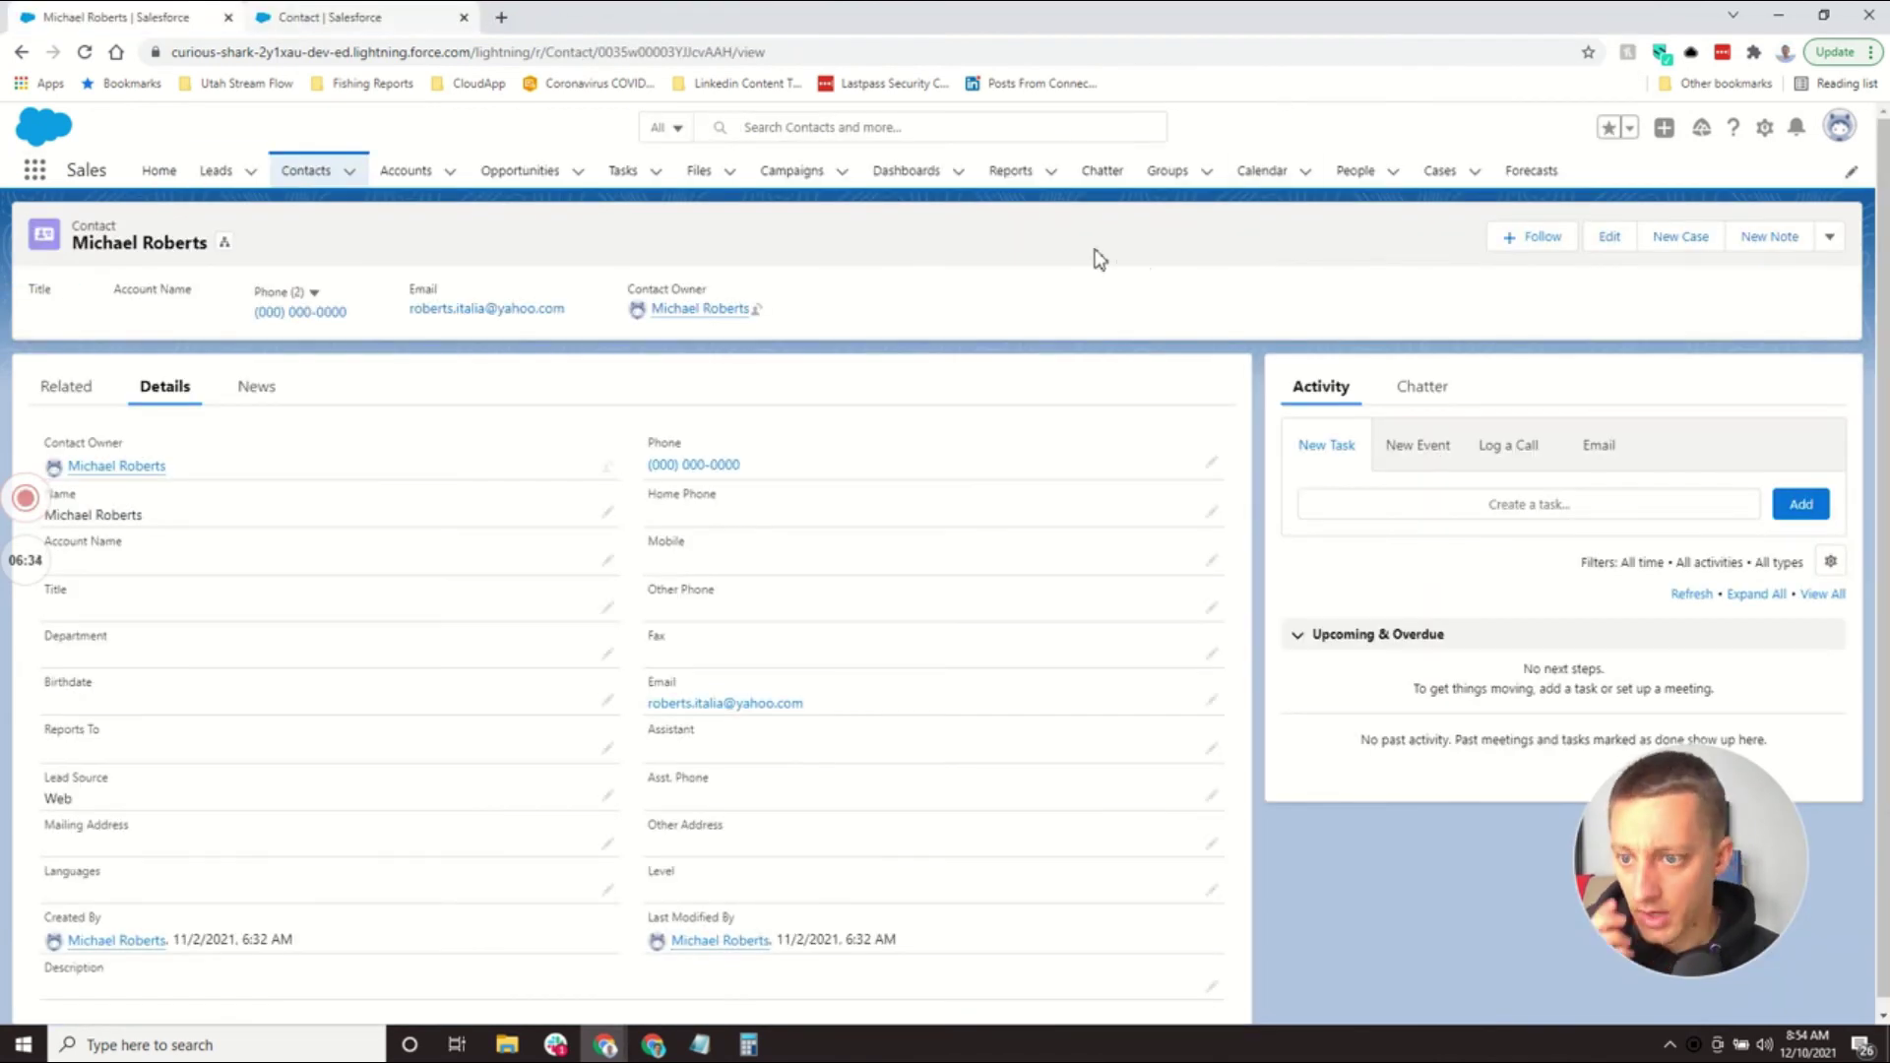
Step: Return to the Contact object settings and open Object Limits, showing 2 of 500 custom fields
click(372, 15)
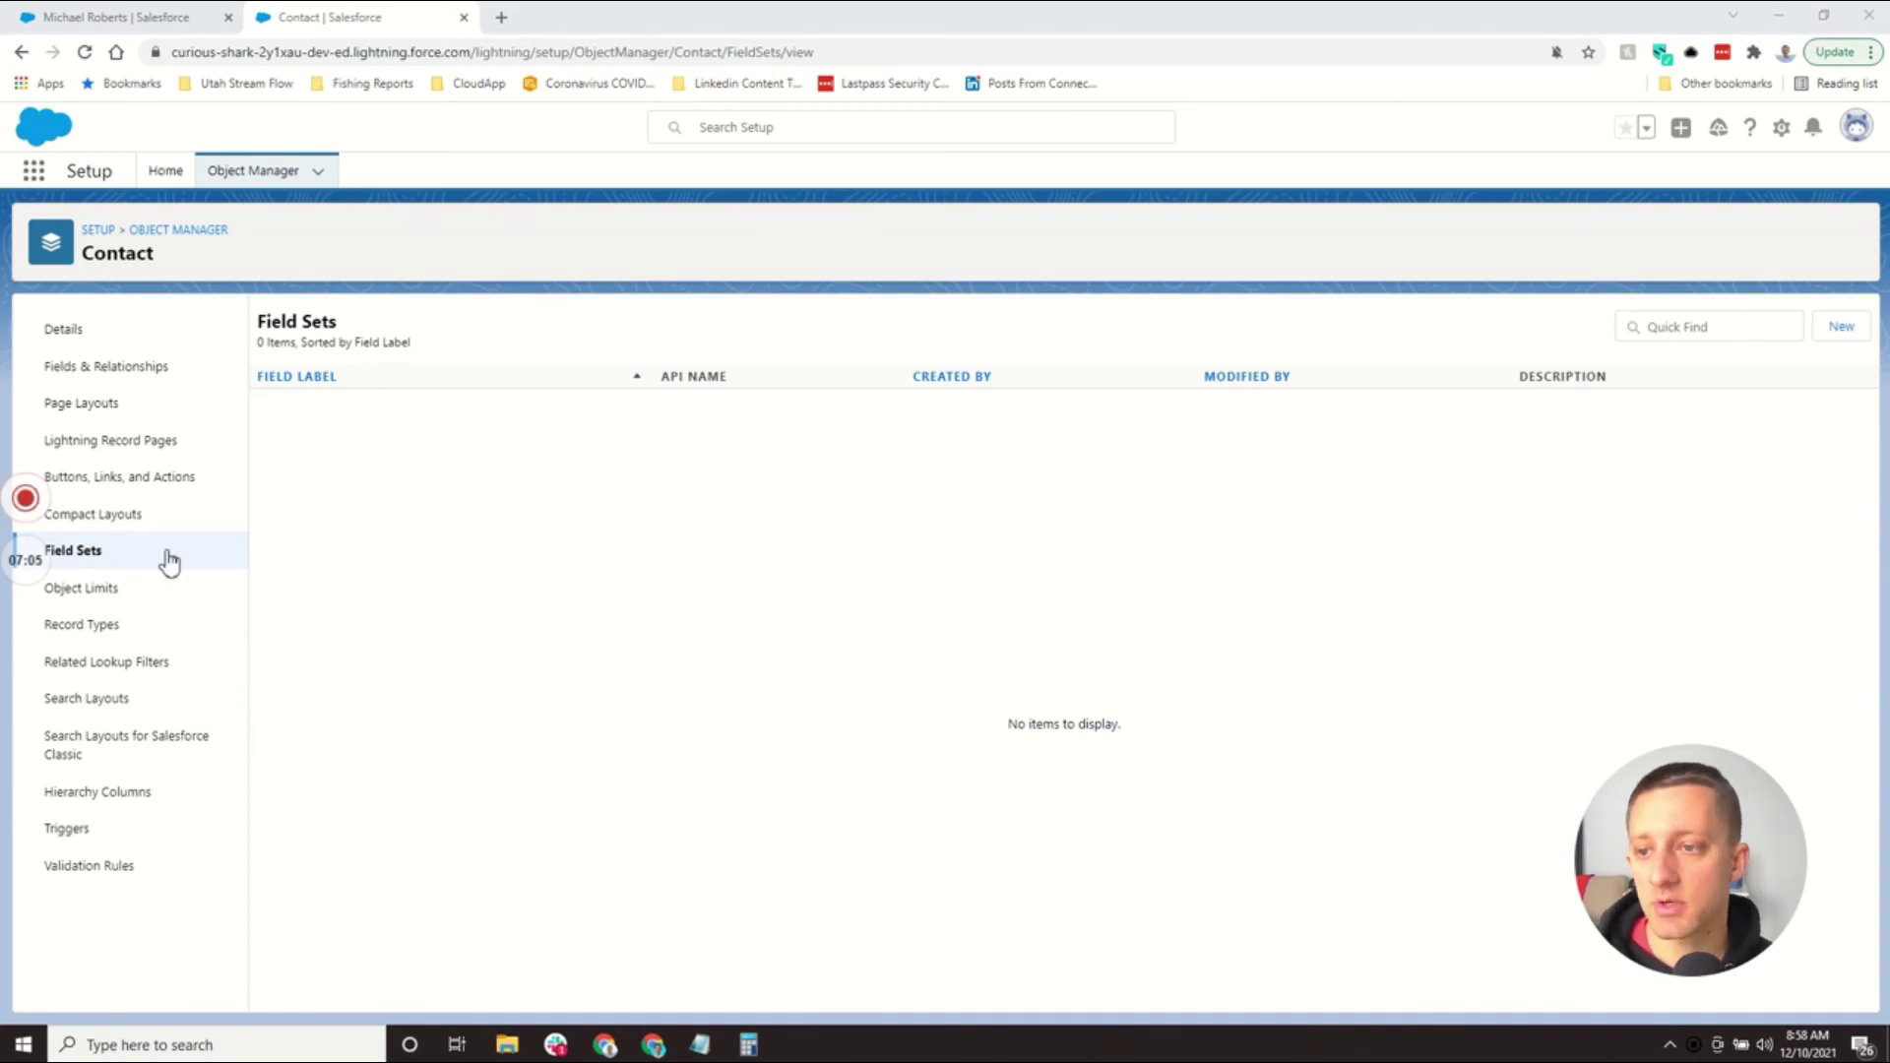
click(106, 590)
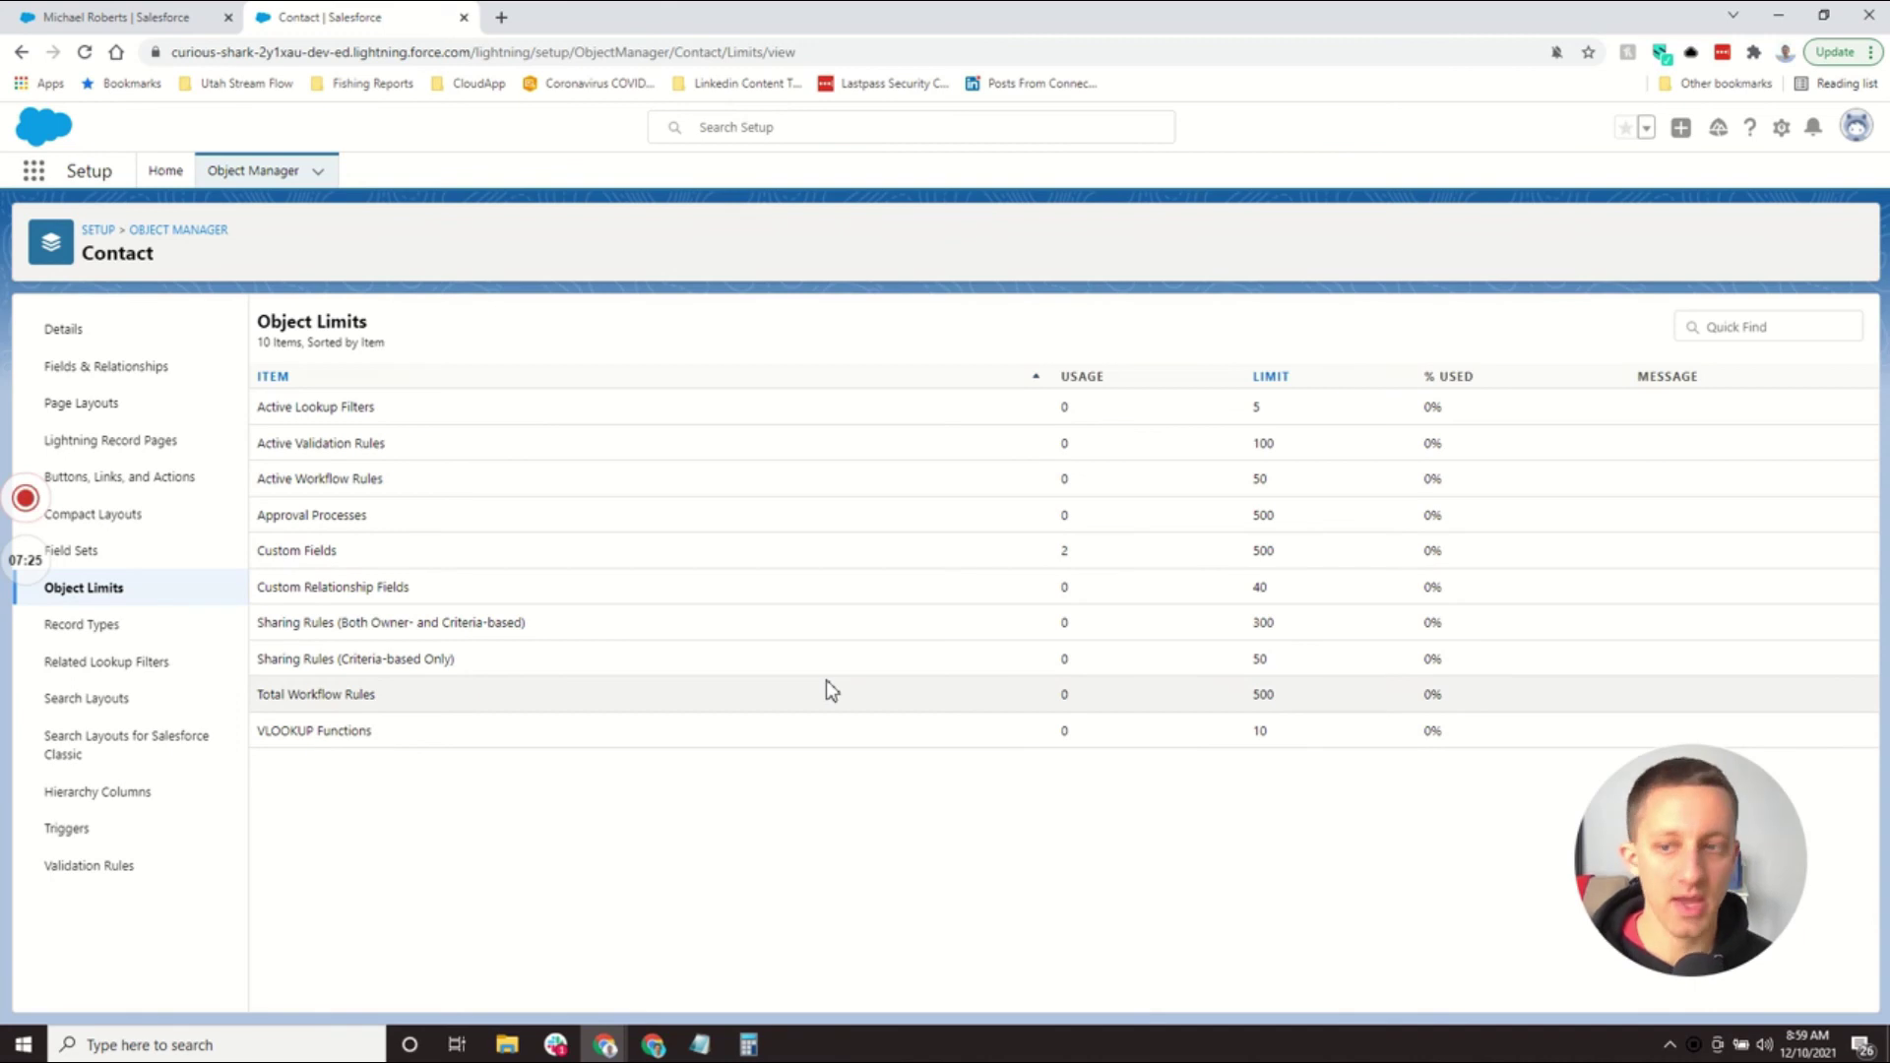
Step: Open Record Types in the Contact sidebar, which lists 0 items
click(94, 628)
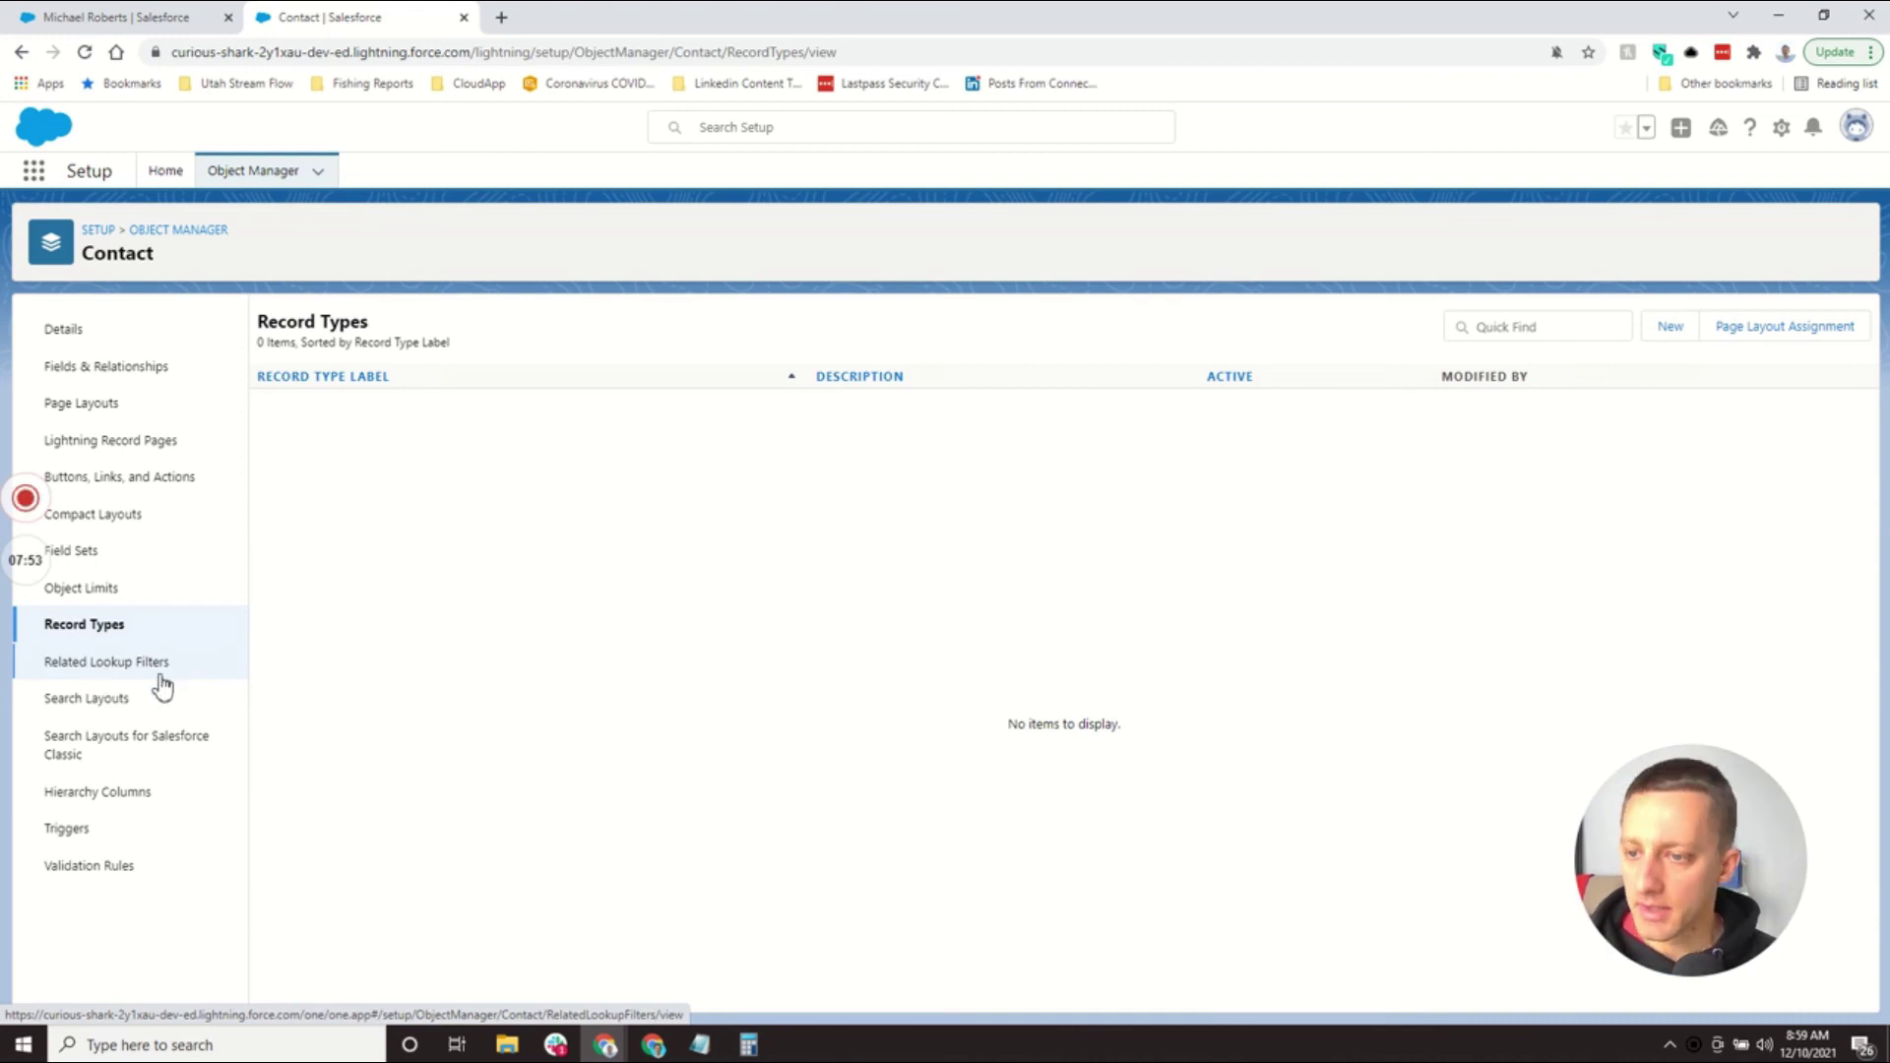
Step: Open the Contact object's Triggers page, showing 0 triggers
click(158, 835)
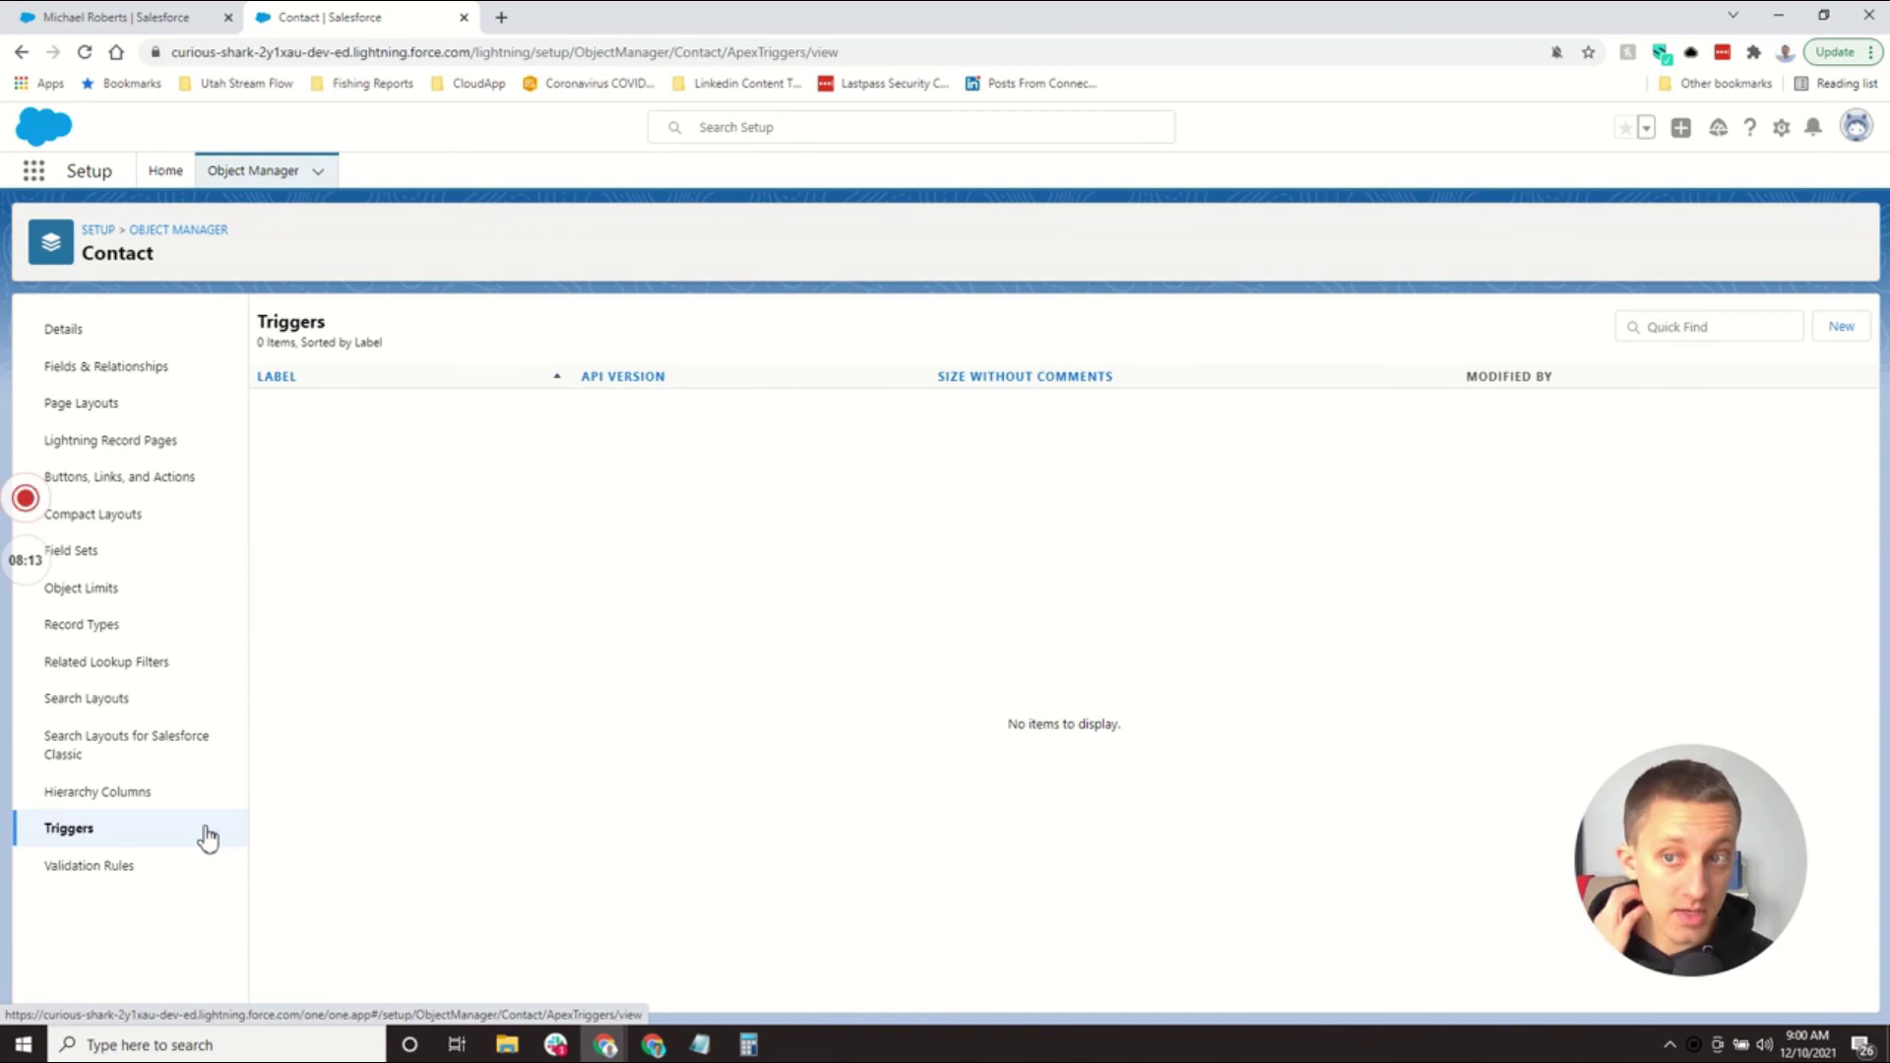
Step: Open the Contact object's Validation Rules page, which shows 0 rules
click(140, 872)
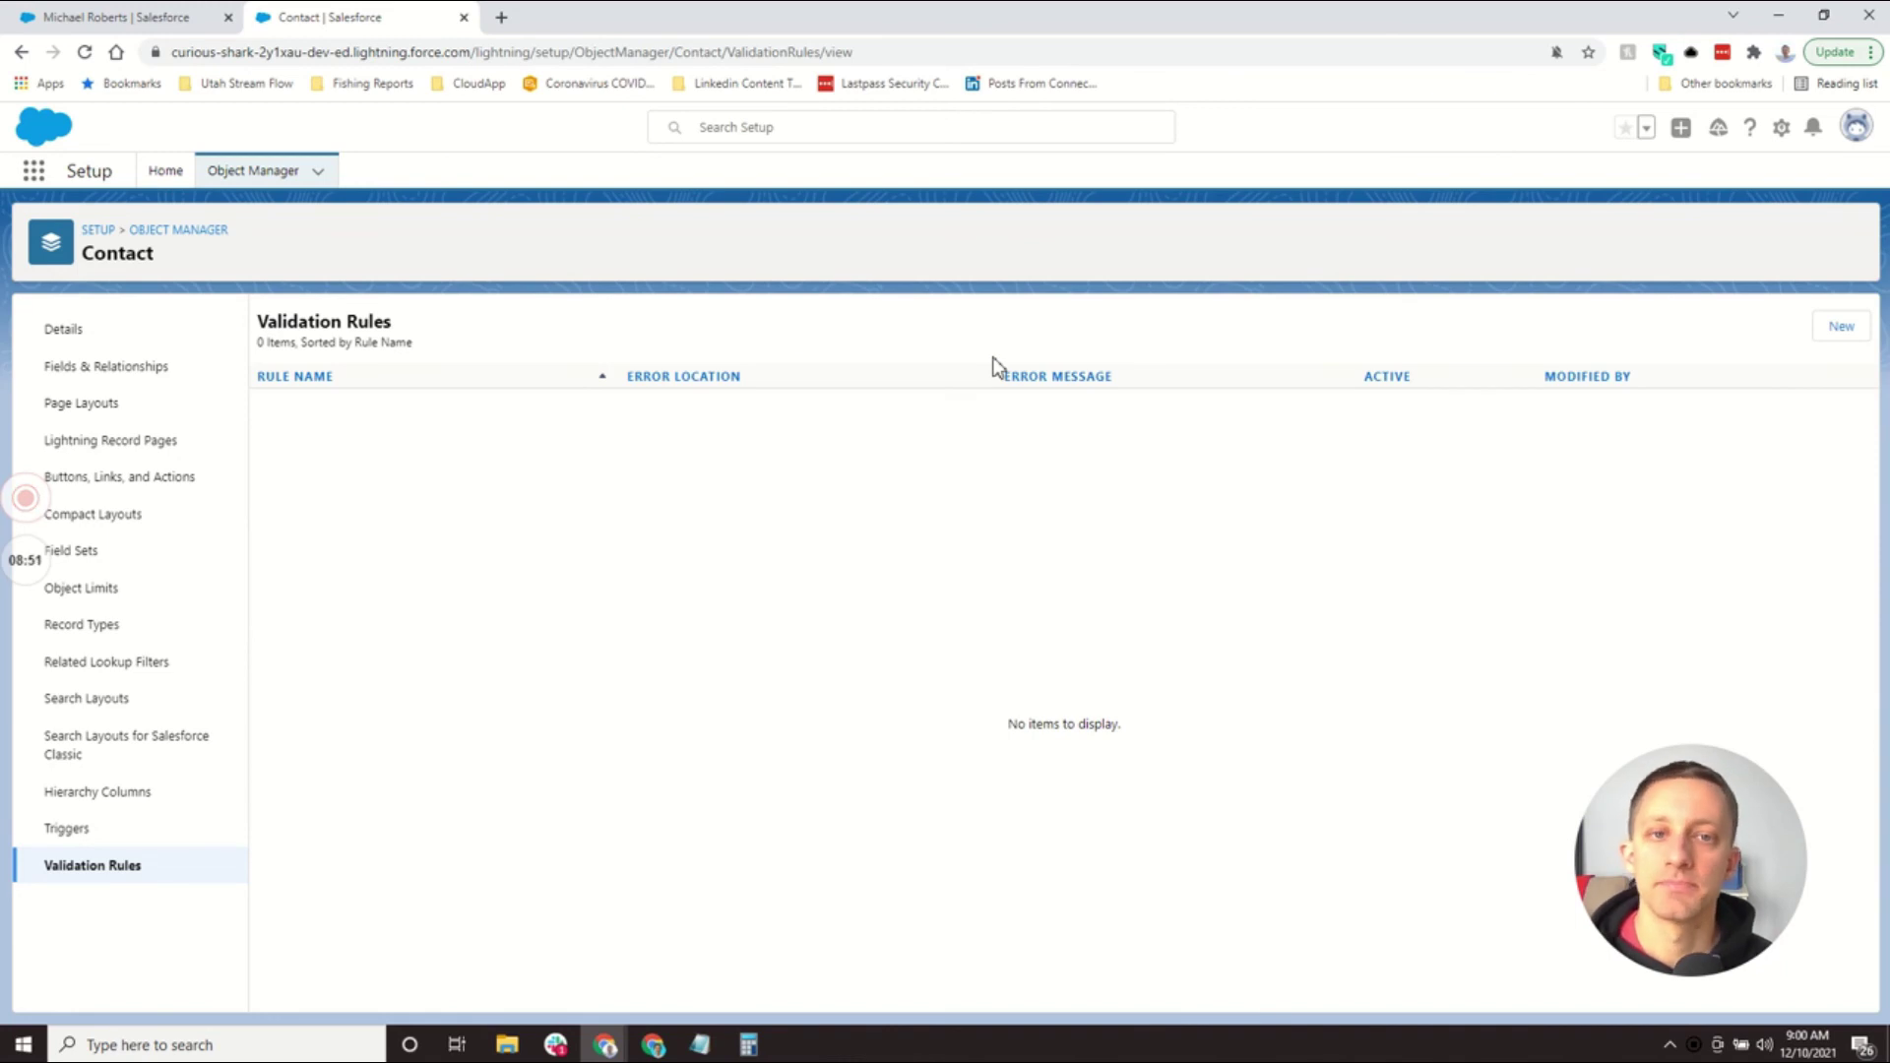
Step: Start a new Contact validation rule and place the cursor in the Error Condition Formula box
click(1837, 328)
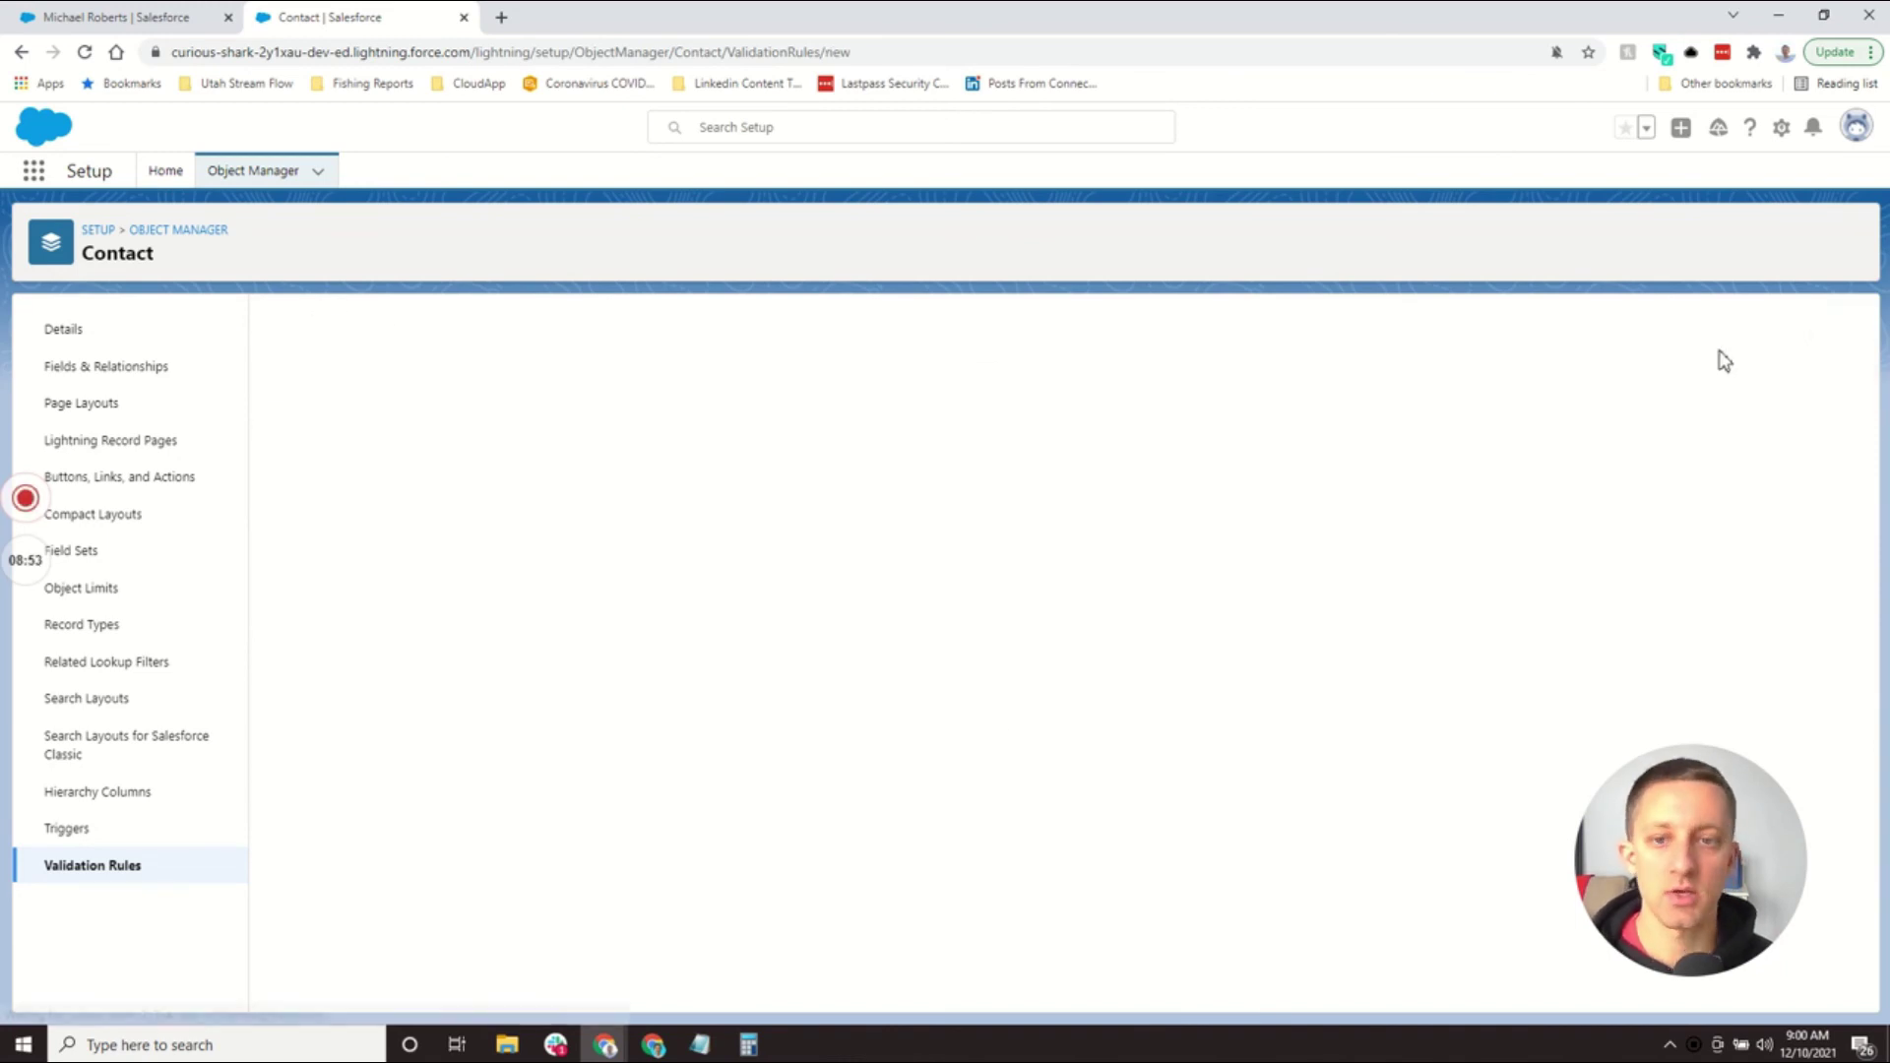
click(431, 724)
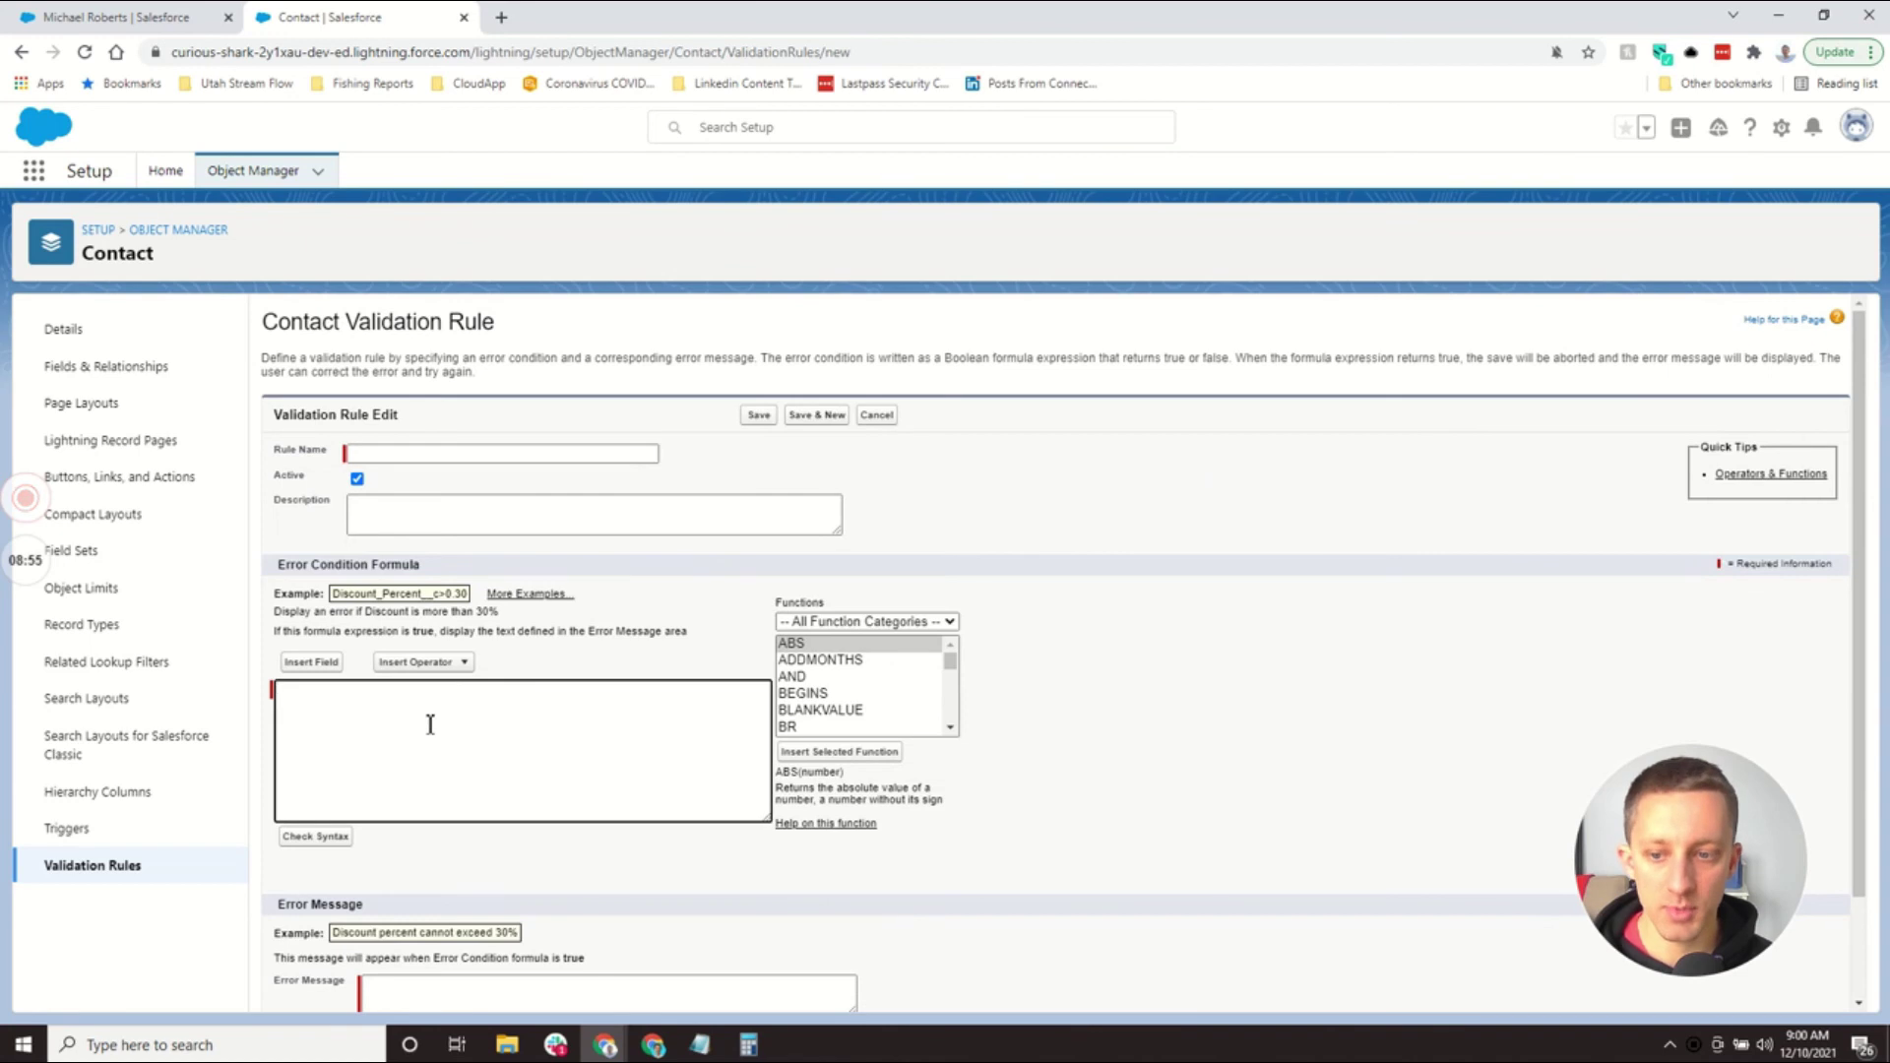